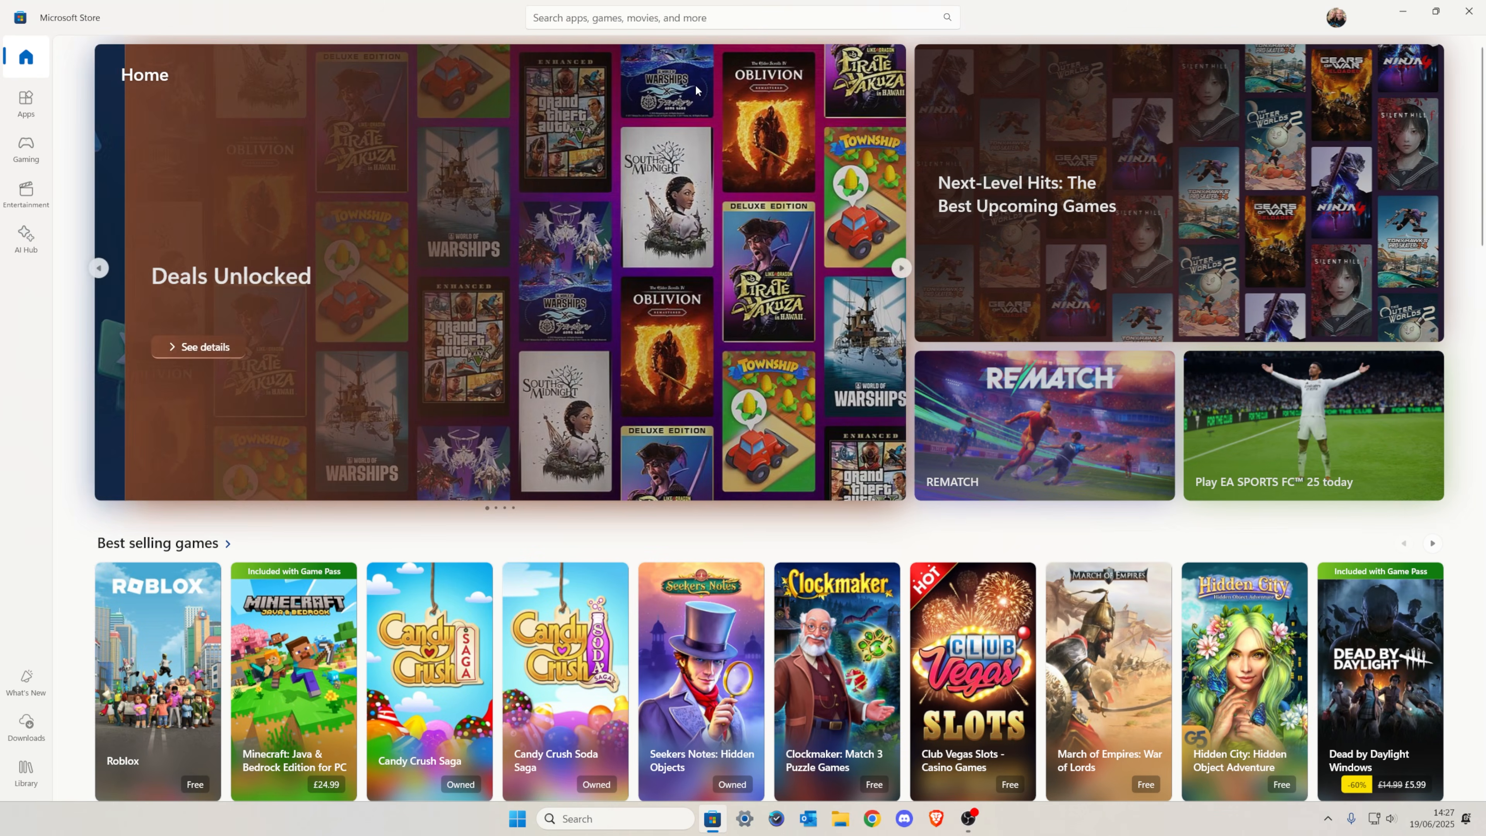
Step: Search the Microsoft Store for "wintoys" and open the Wintoys app page
{"action": "left_click", "coordinate": [650, 16]}
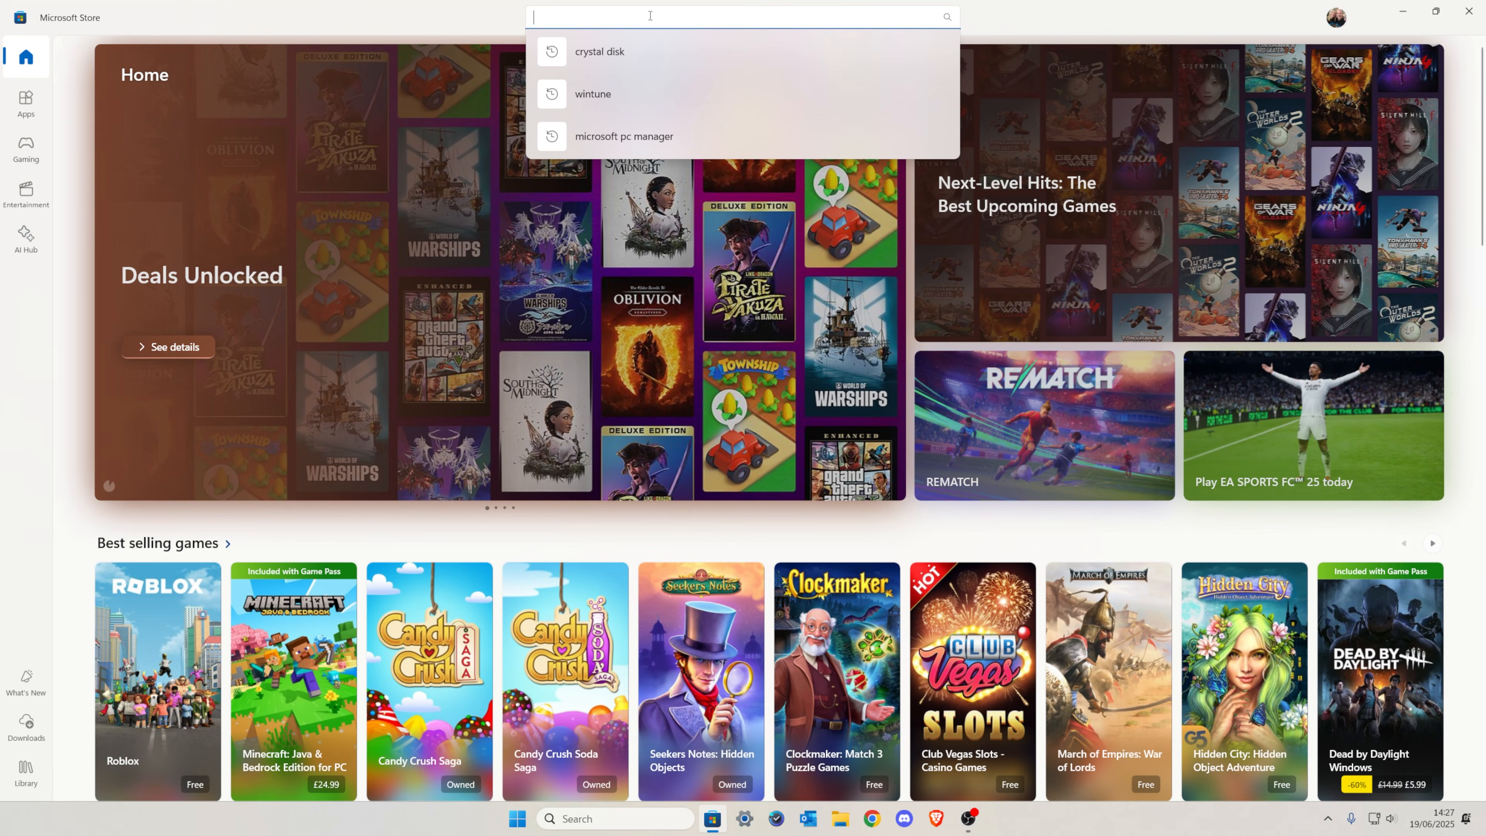
{"action": "type", "text": "wintoys"}
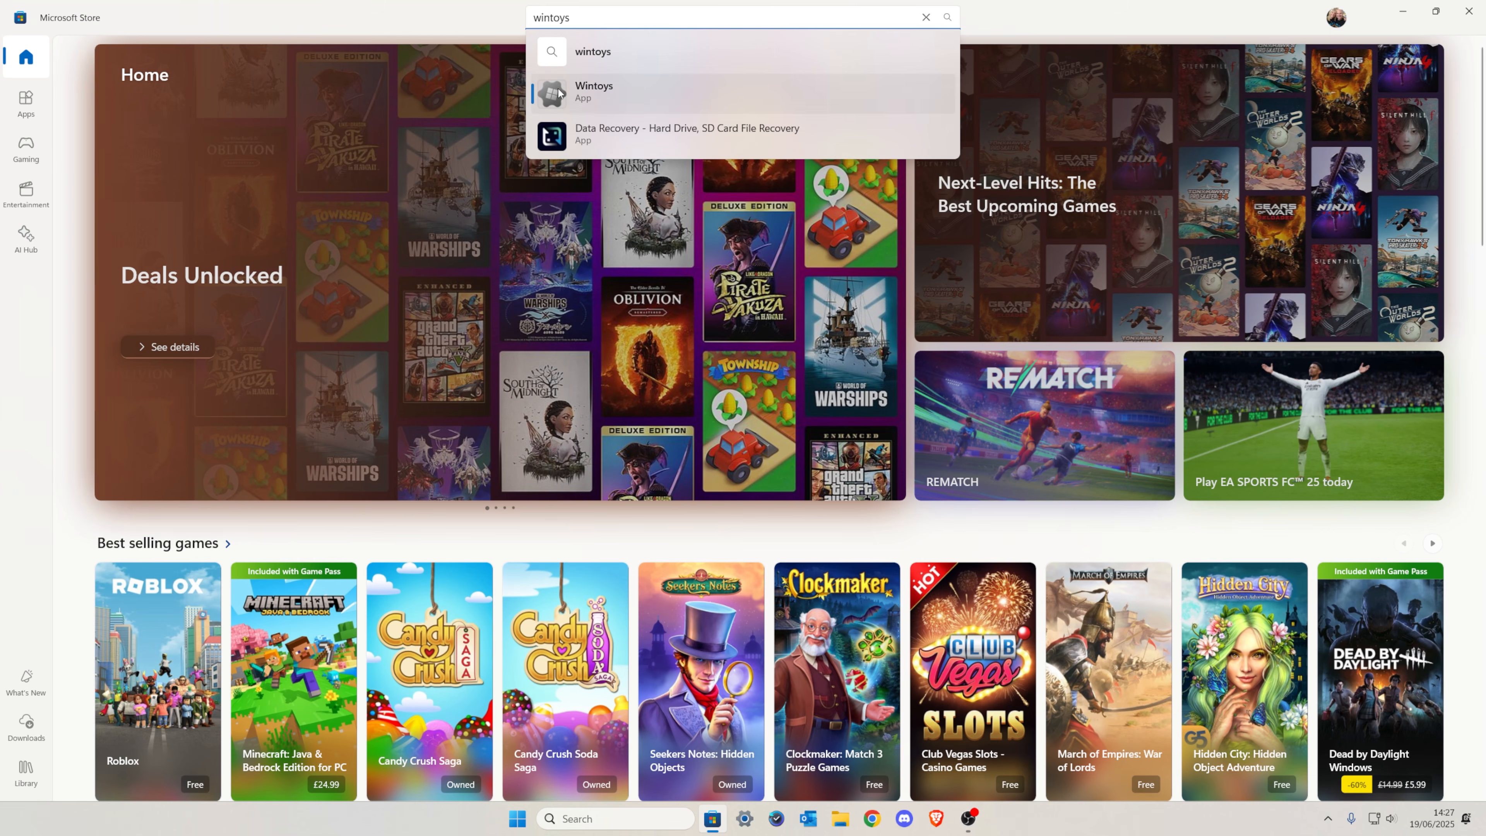
{"action": "left_click", "coordinate": [559, 92]}
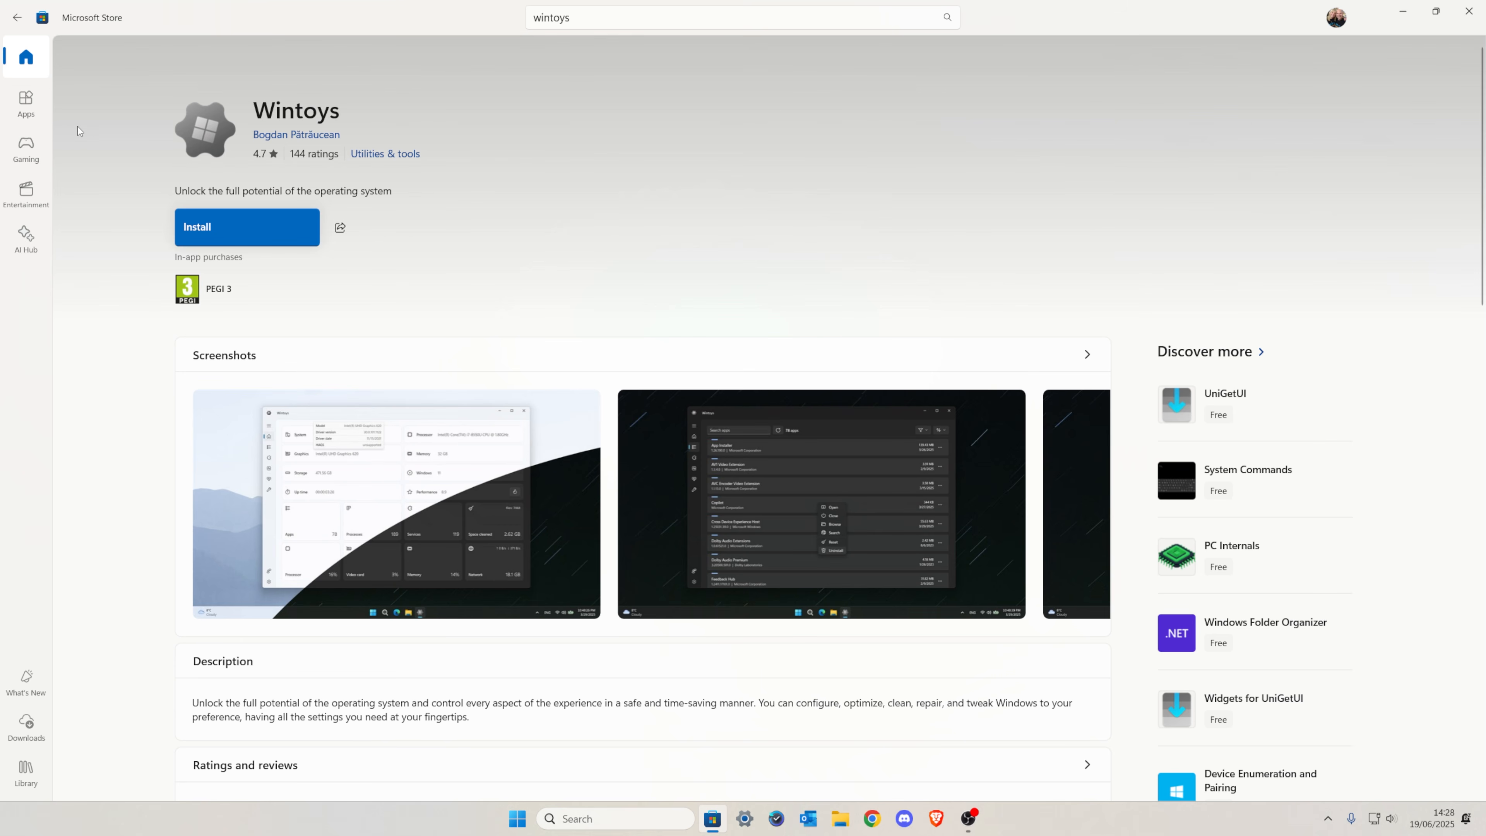
Step: Install Wintoys, launch it, and close the Microsoft Store
{"action": "left_click", "coordinate": [197, 228]}
{"action": "left_click", "coordinate": [199, 228]}
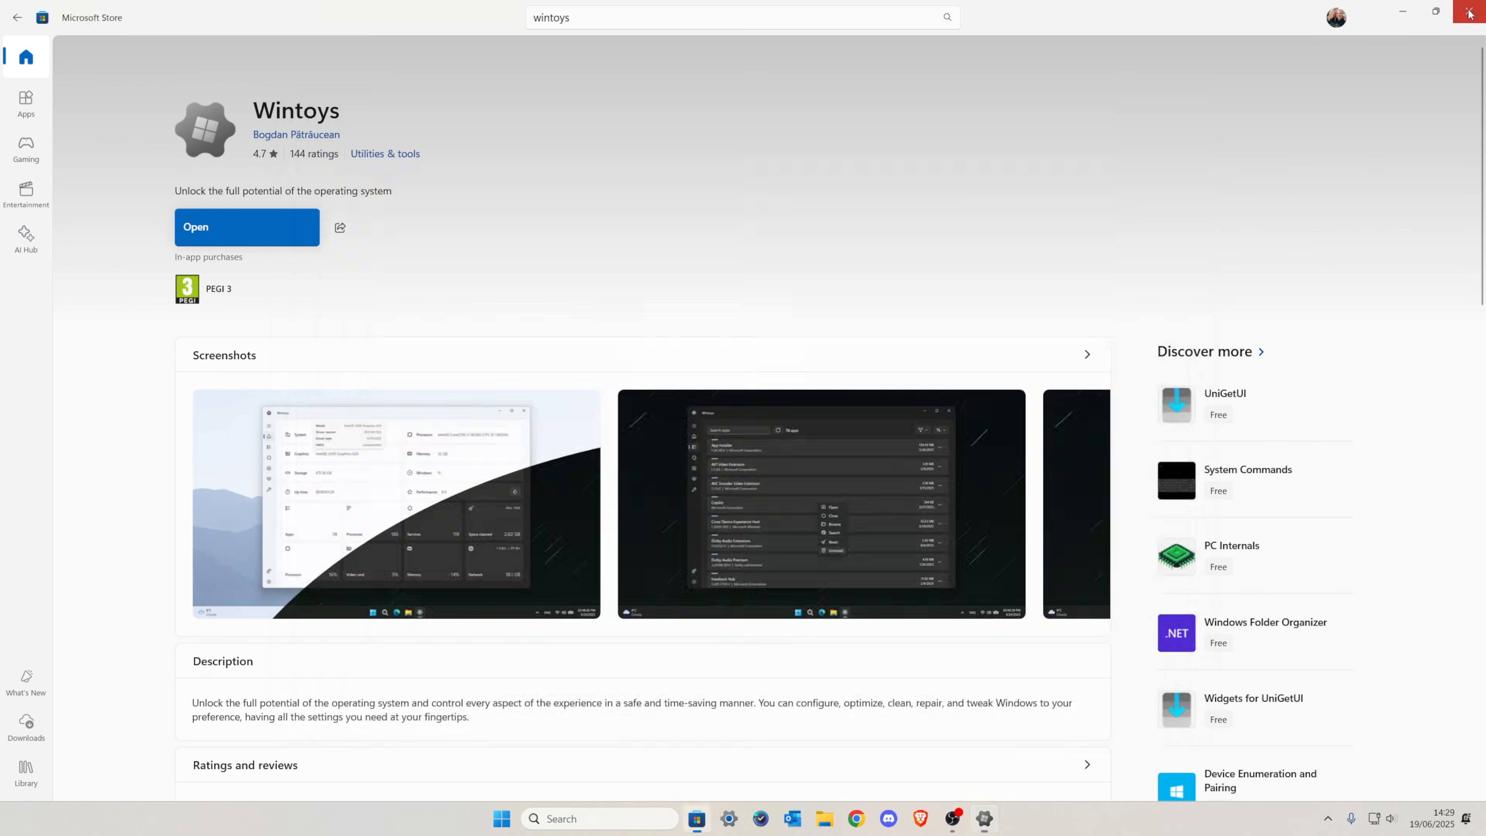
{"action": "left_click", "coordinate": [1471, 15]}
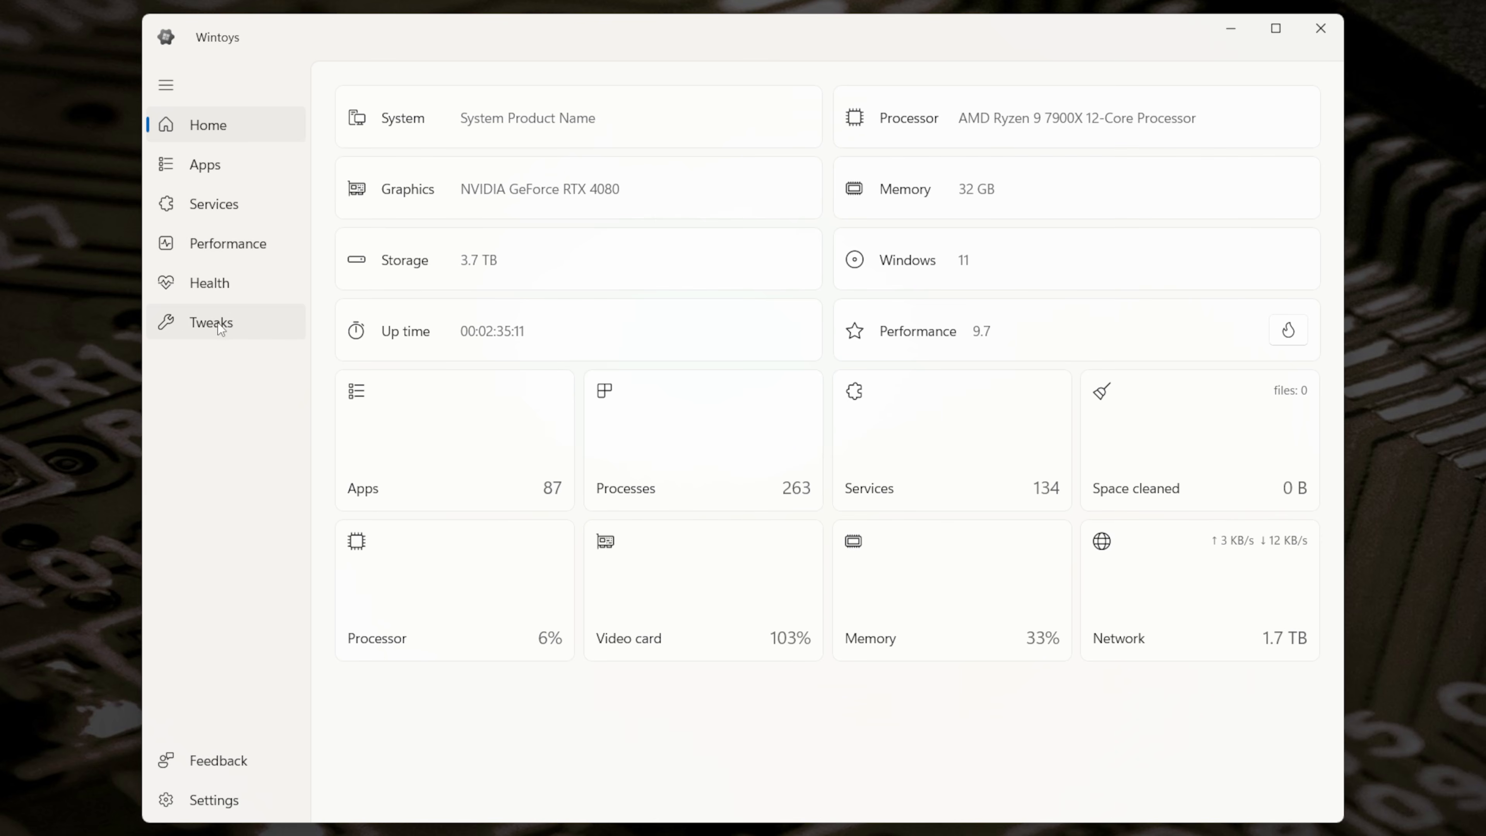
Step: Set the Wintoys app theme to Dark in its settings
{"action": "left_click", "coordinate": [227, 813]}
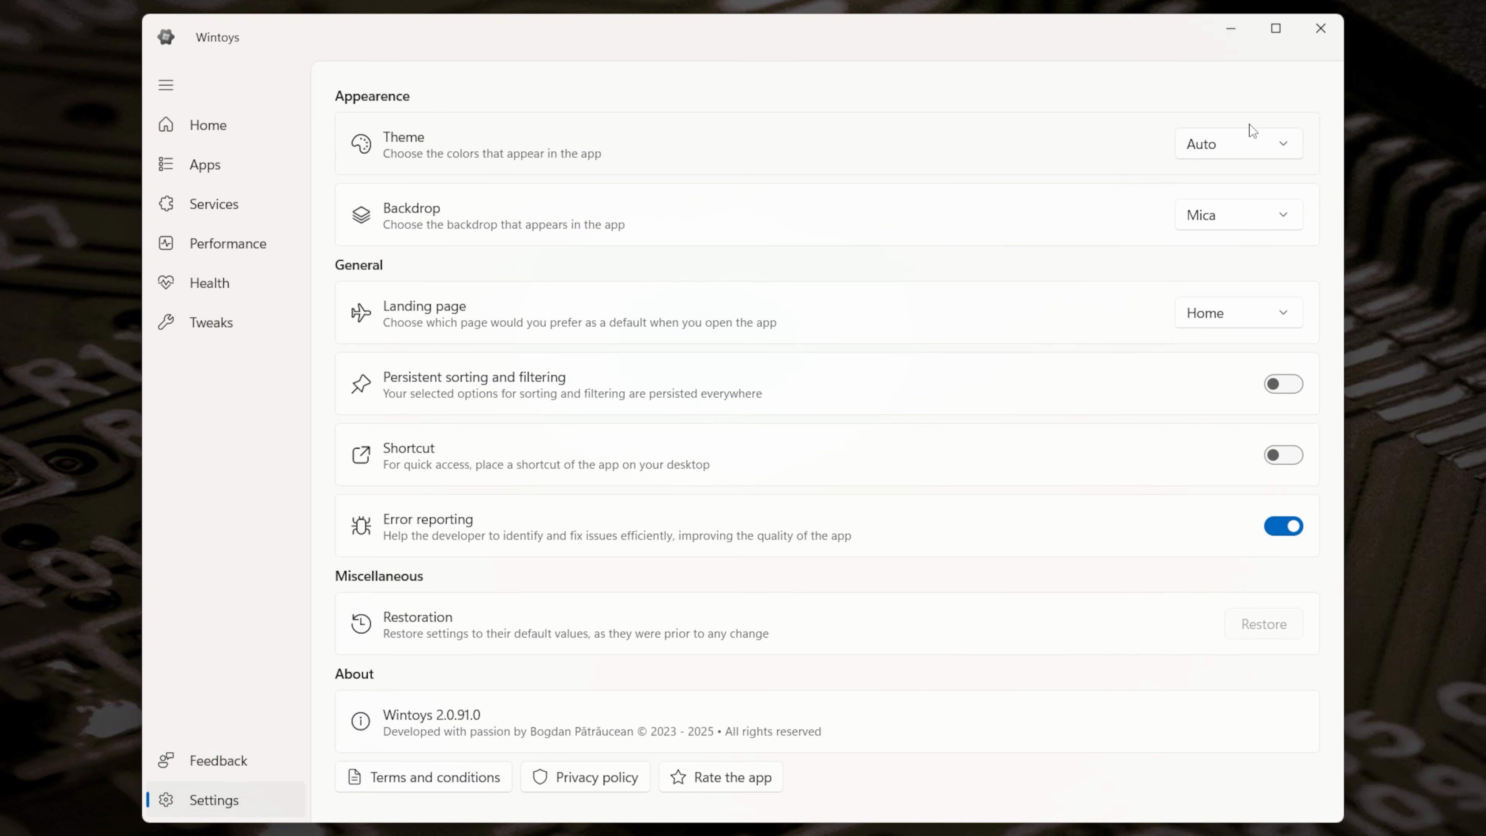
{"action": "left_click", "coordinate": [1272, 149]}
{"action": "left_click", "coordinate": [1206, 216]}
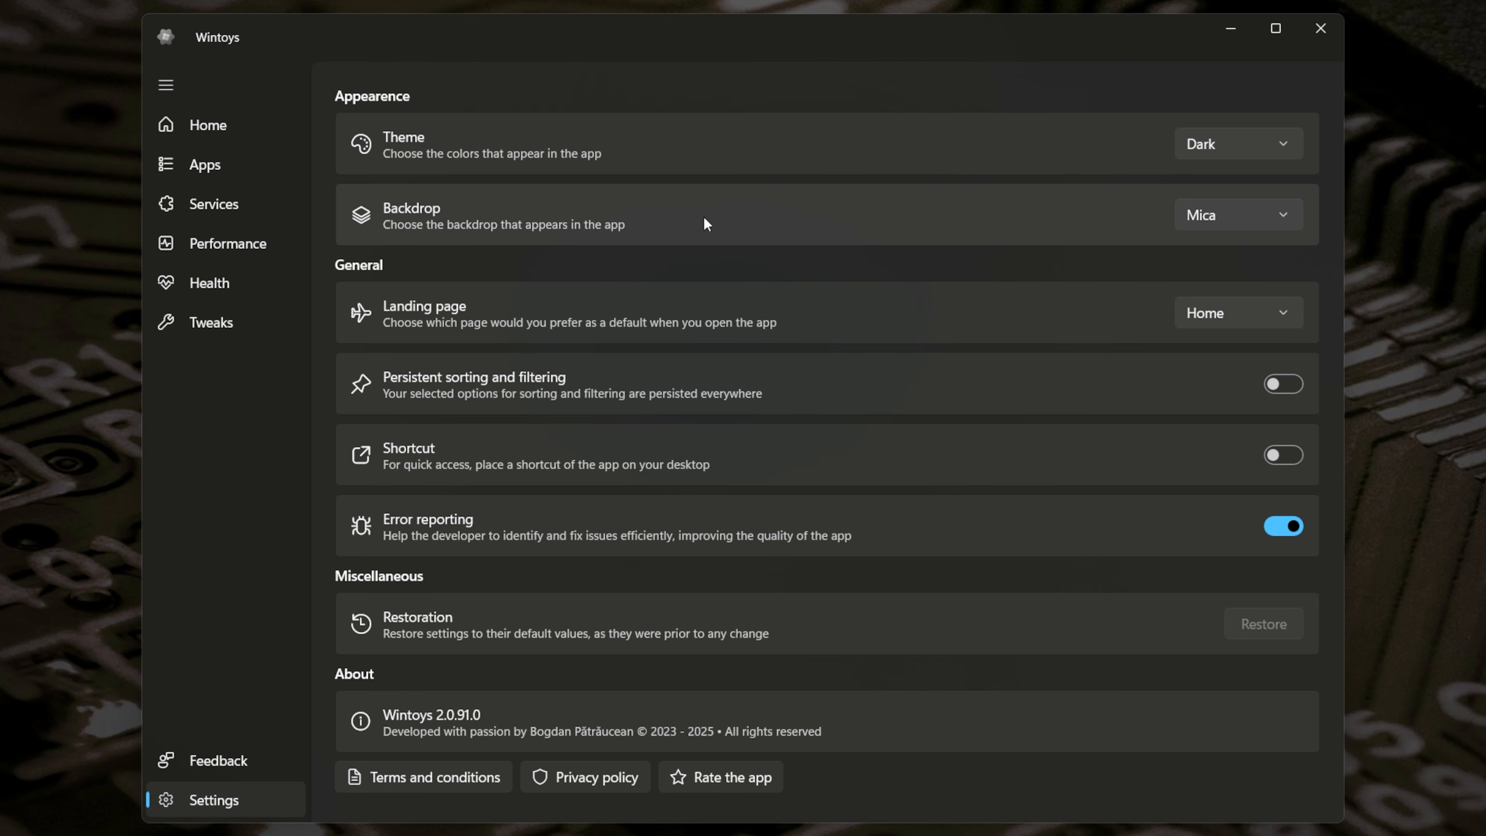
Step: Try the Mica Alt backdrop and switch the backdrop back to Mica
{"action": "left_click", "coordinate": [1228, 219]}
{"action": "left_click", "coordinate": [1256, 253]}
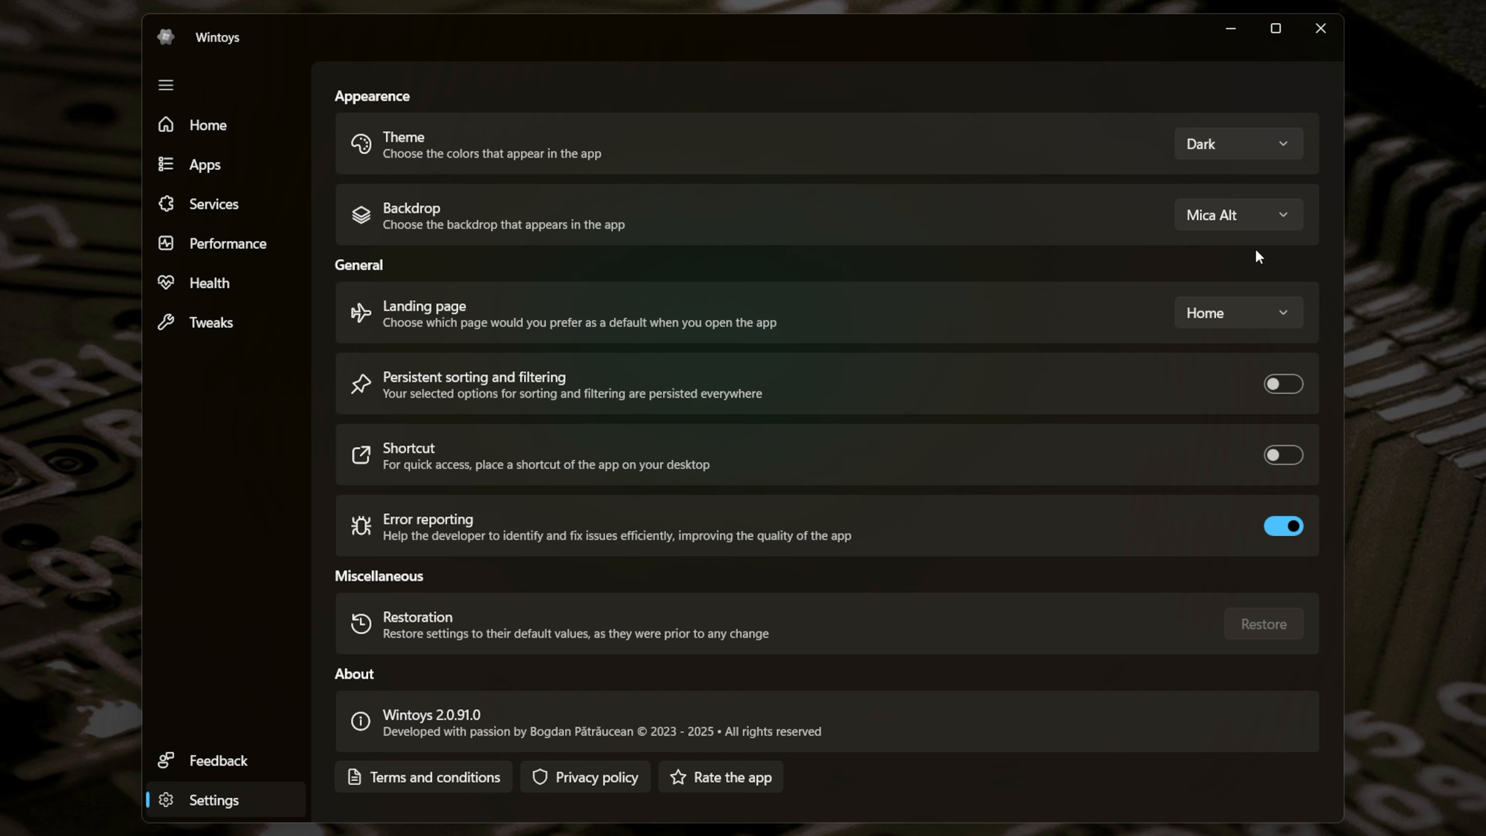
{"action": "left_click", "coordinate": [1229, 214]}
{"action": "left_click", "coordinate": [1216, 186]}
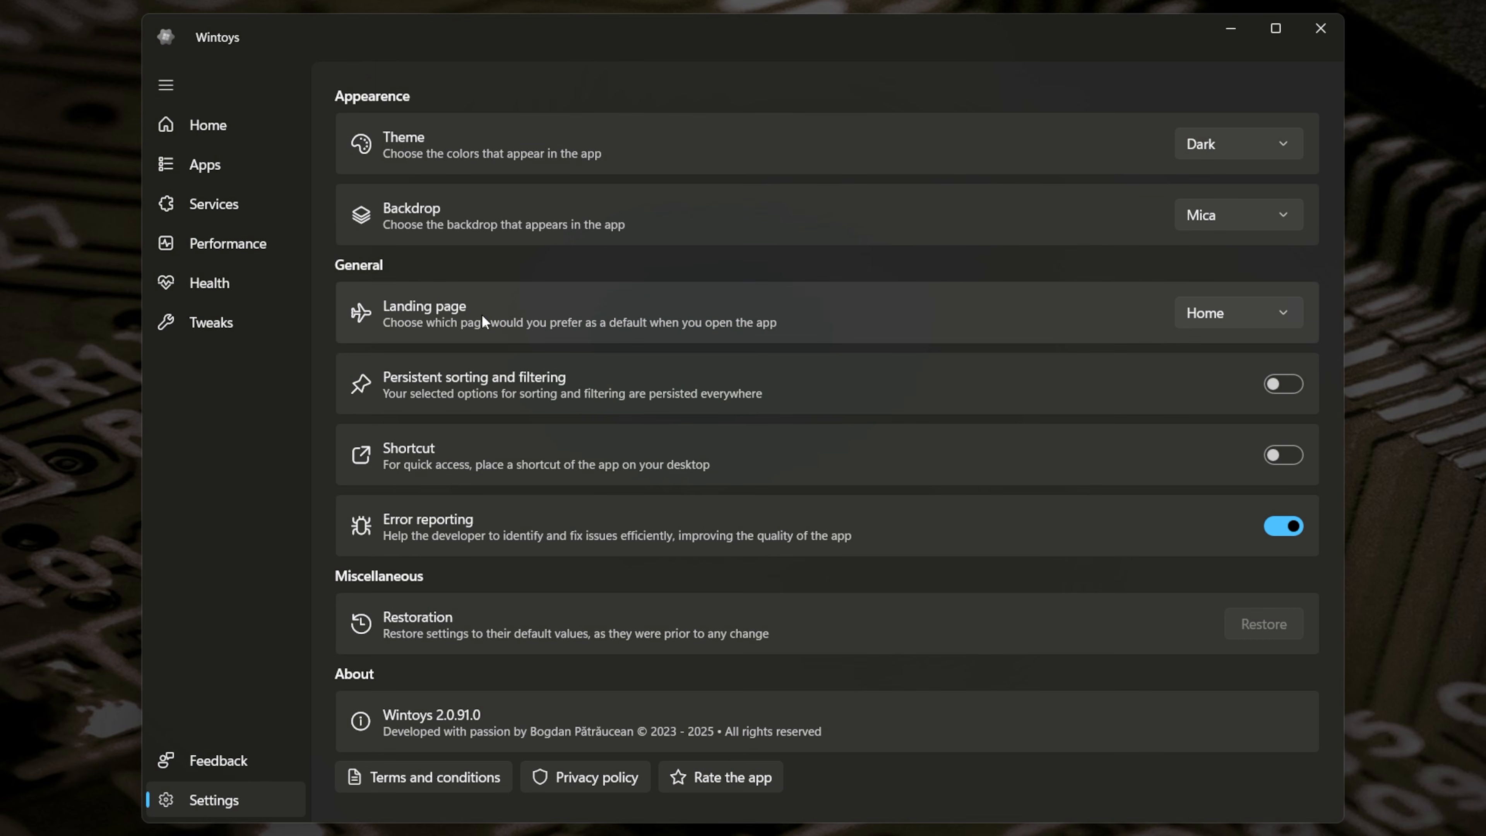
Step: Keep Home as the landing page and enable the desktop shortcut for Wintoys
{"action": "left_click", "coordinate": [1223, 315]}
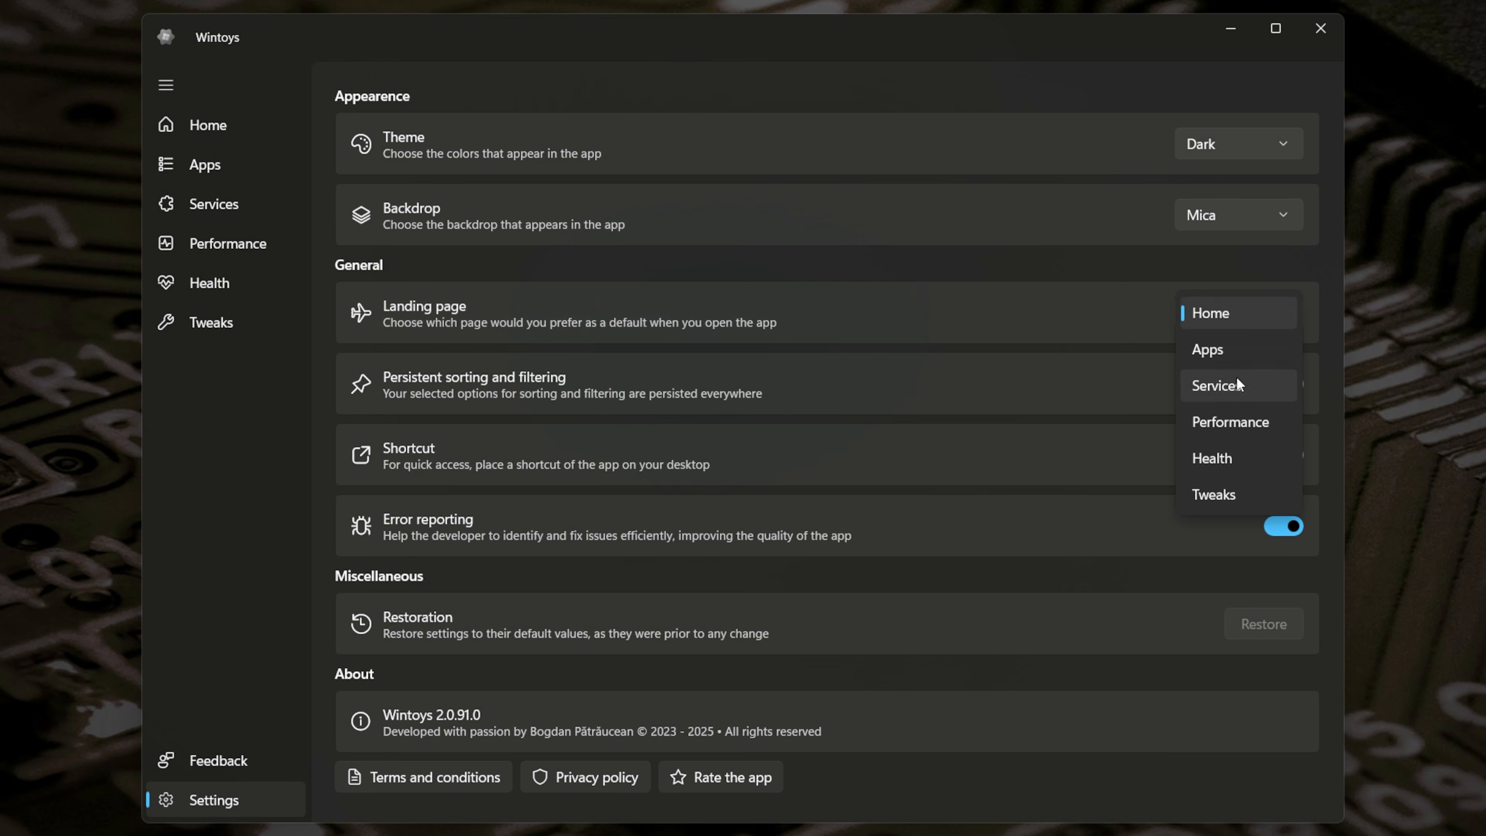
{"action": "left_click", "coordinate": [1218, 321]}
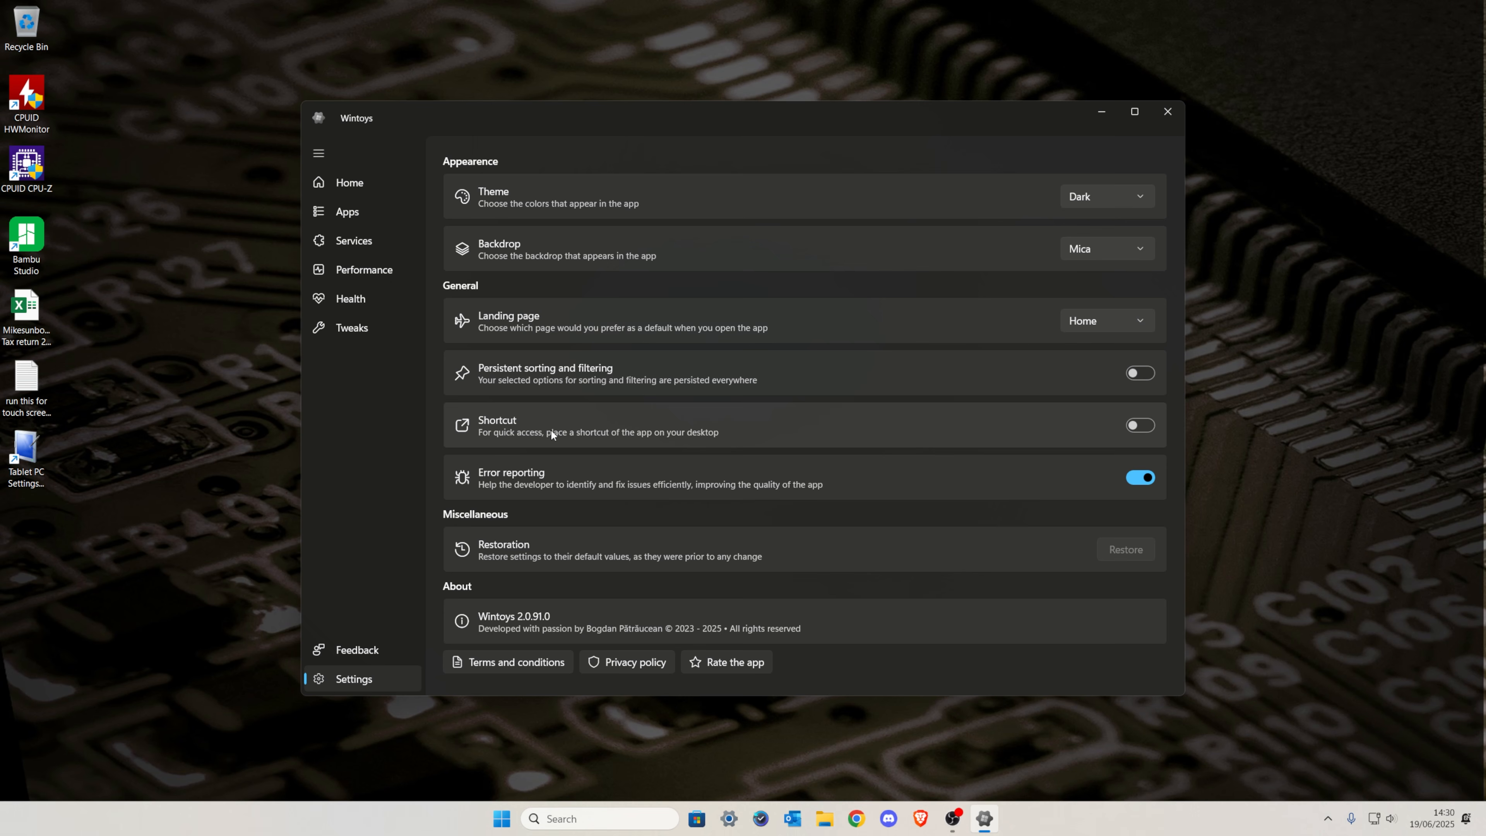
{"action": "left_click", "coordinate": [1137, 426]}
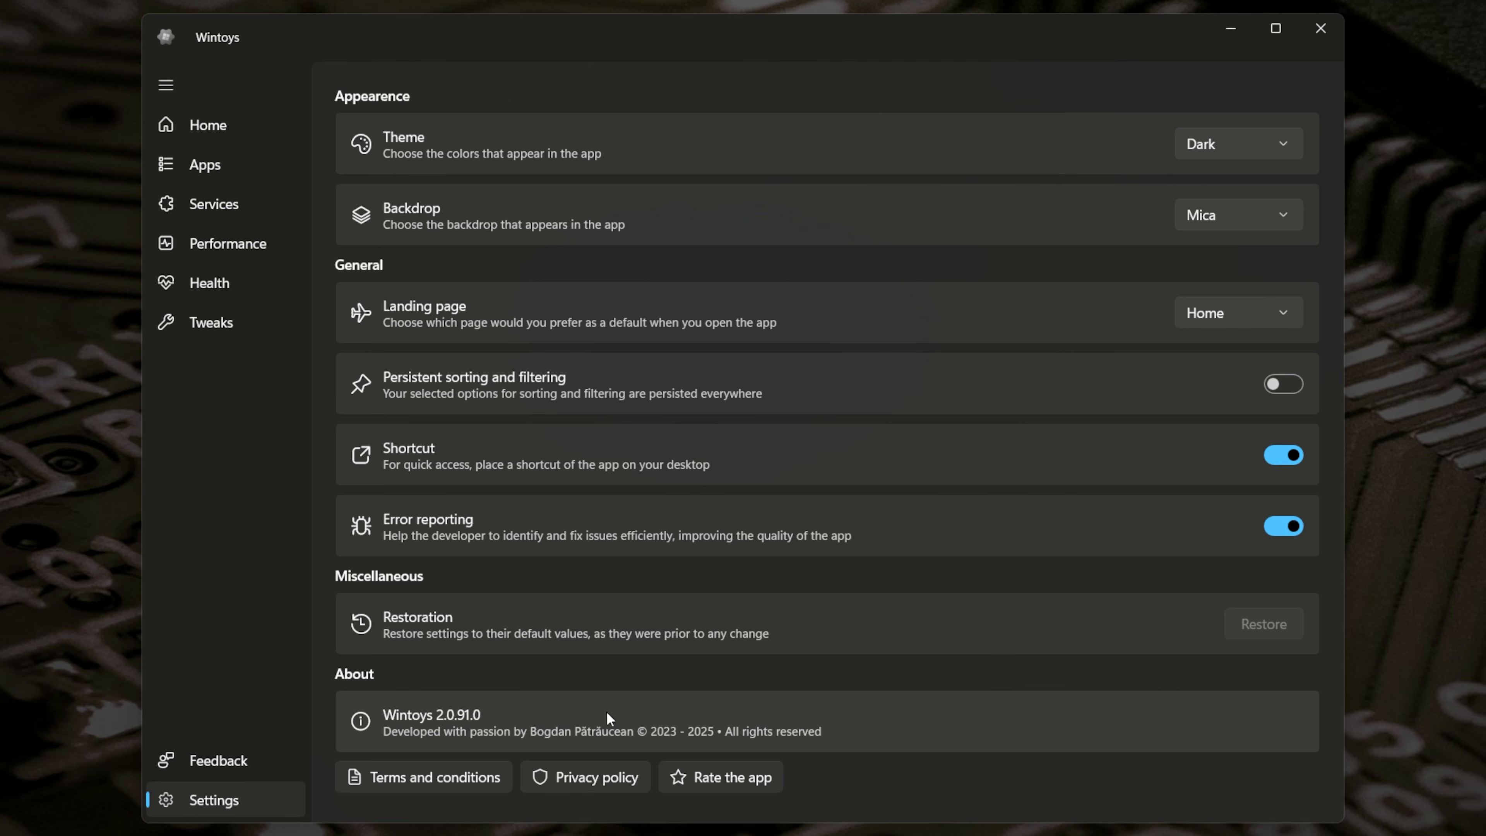
Step: View the feedback contact options, close them, and open the Home system overview
{"action": "left_click", "coordinate": [198, 767]}
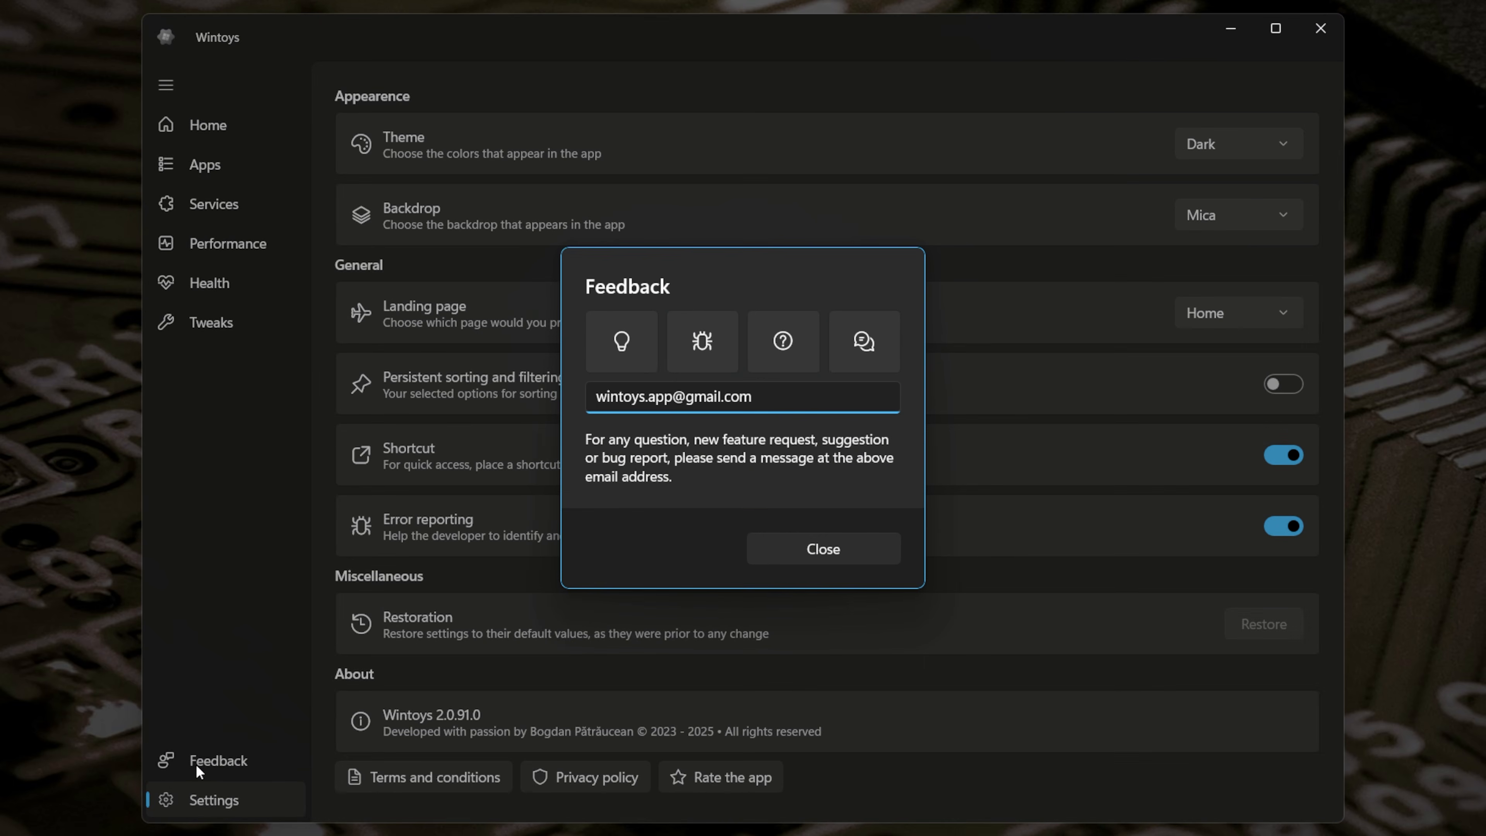
{"action": "left_click", "coordinate": [799, 553]}
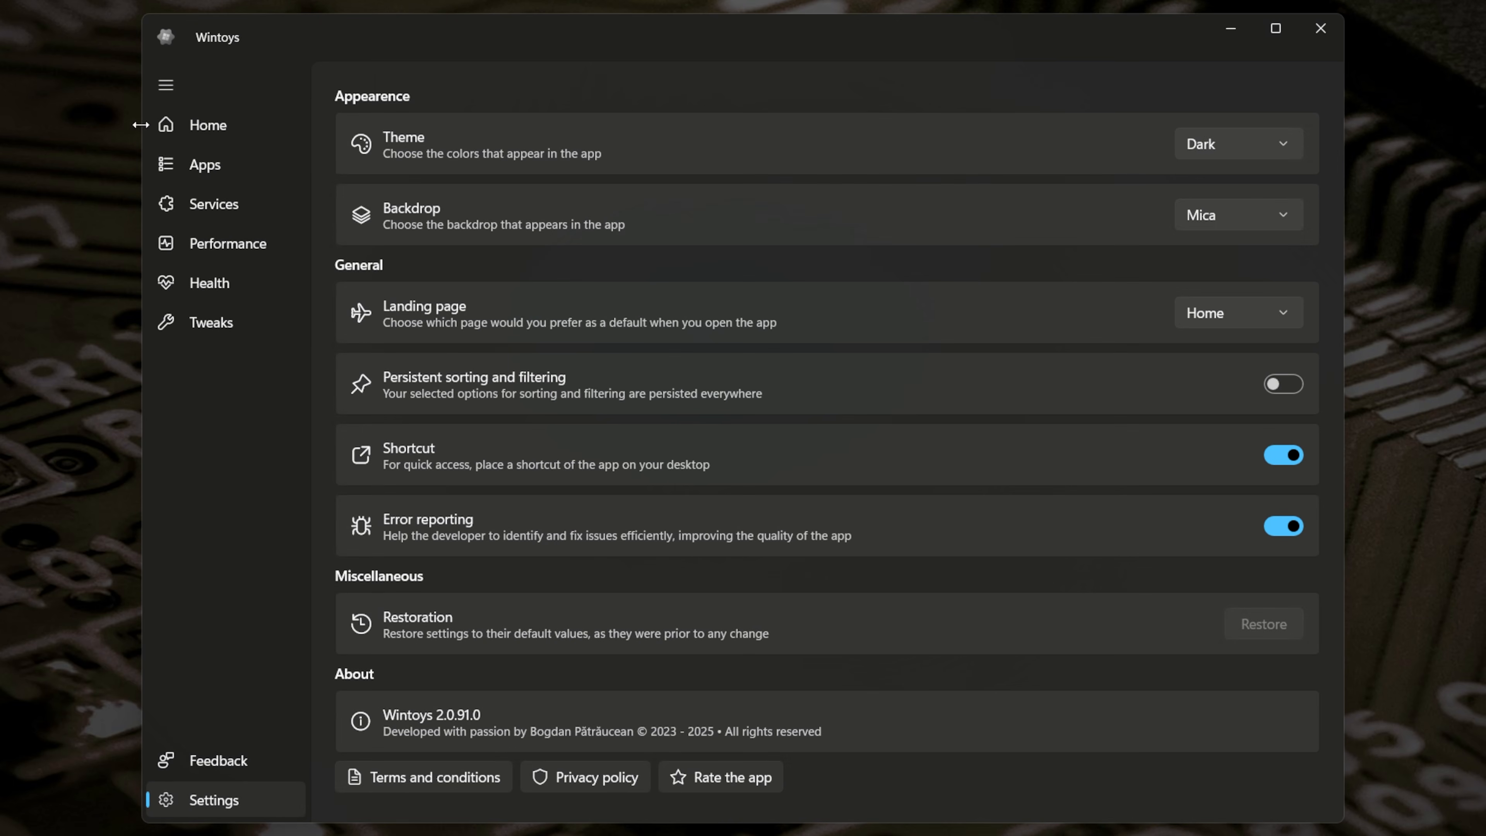
{"action": "left_click", "coordinate": [205, 128]}
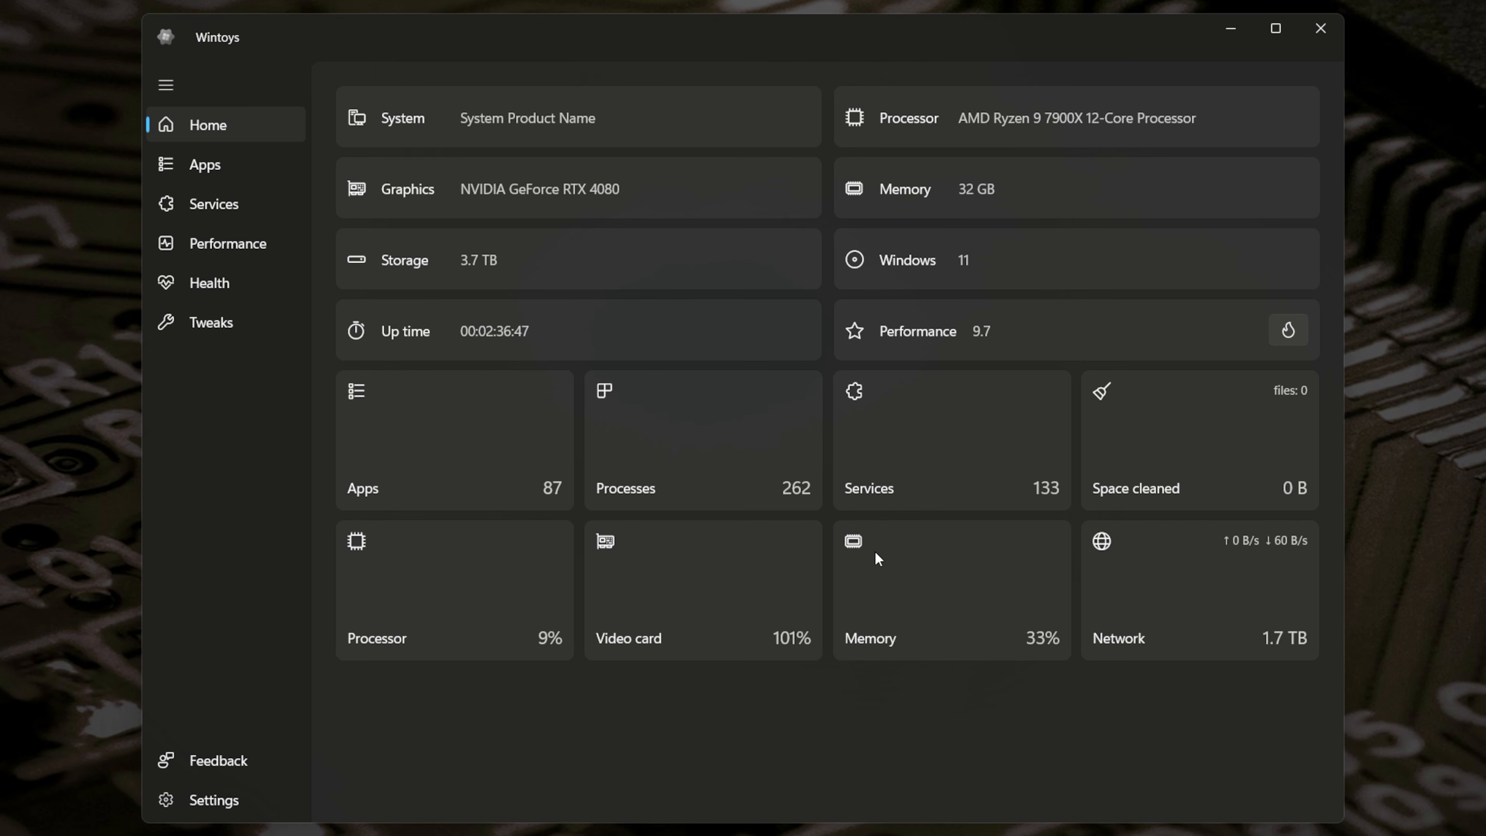
Step: Open the installed apps list and check the actions available for Adobe Media Encoder 2025
{"action": "left_click", "coordinate": [202, 168]}
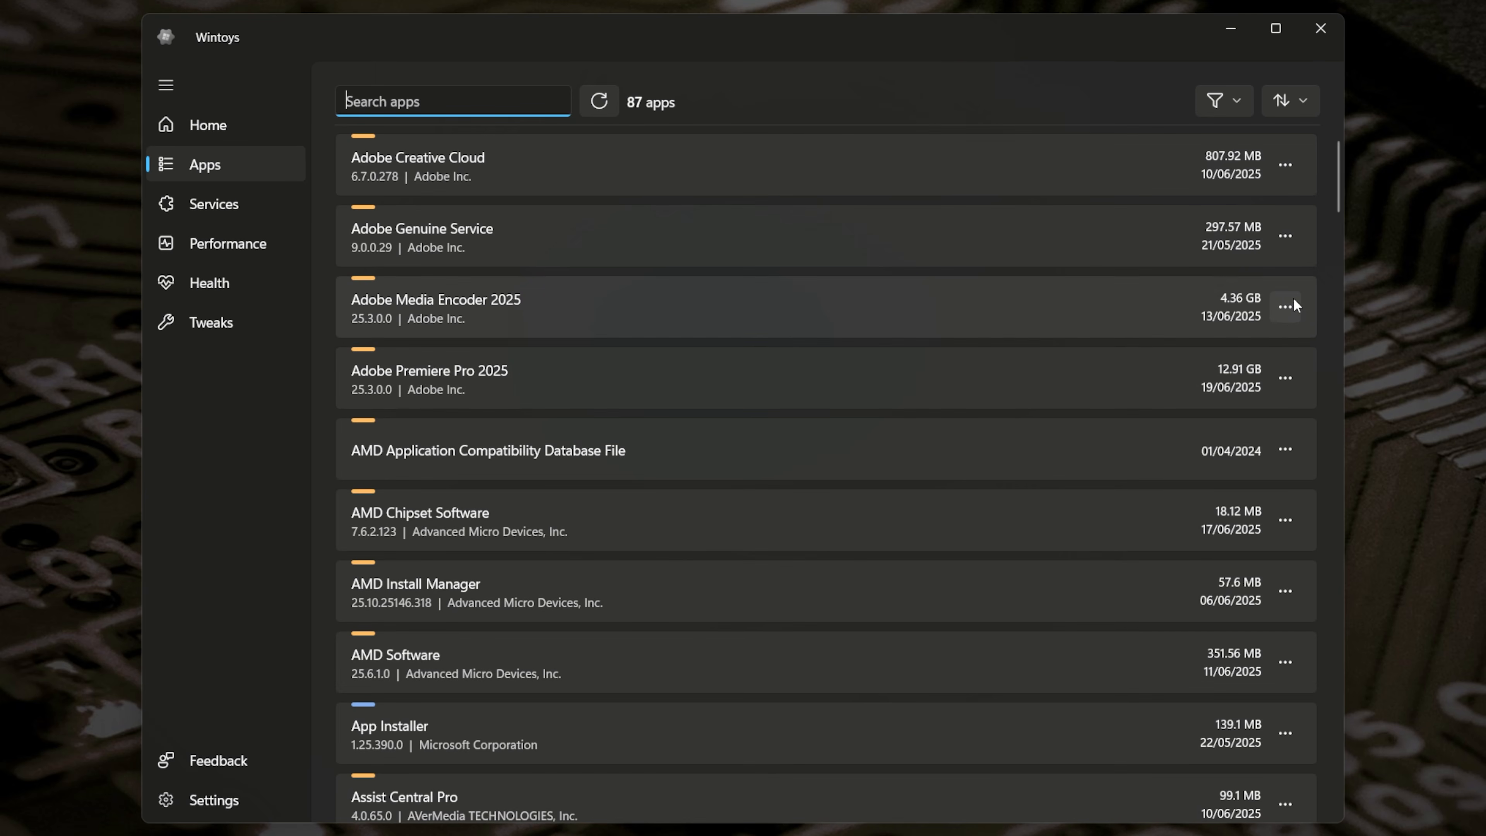
{"action": "left_click", "coordinate": [1285, 305]}
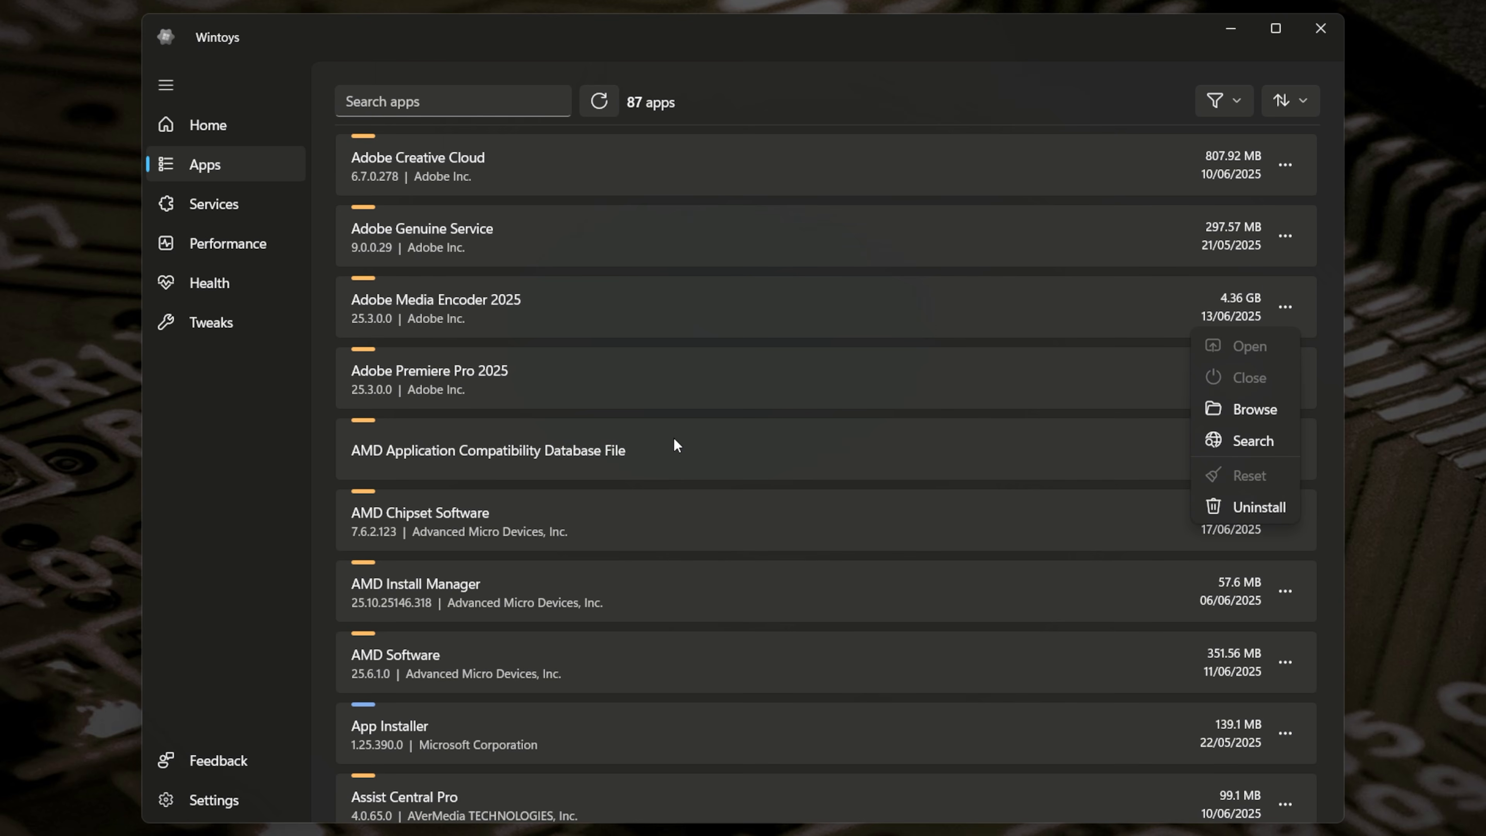
{"action": "left_click", "coordinate": [734, 473]}
Step: Look through the list of installed apps down to the Windows apps near its end
{"action": "scroll", "coordinate": [751, 472], "scroll_direction": "down", "scroll_amount": 10}
{"action": "scroll", "coordinate": [751, 473], "scroll_direction": "down", "scroll_amount": 12}
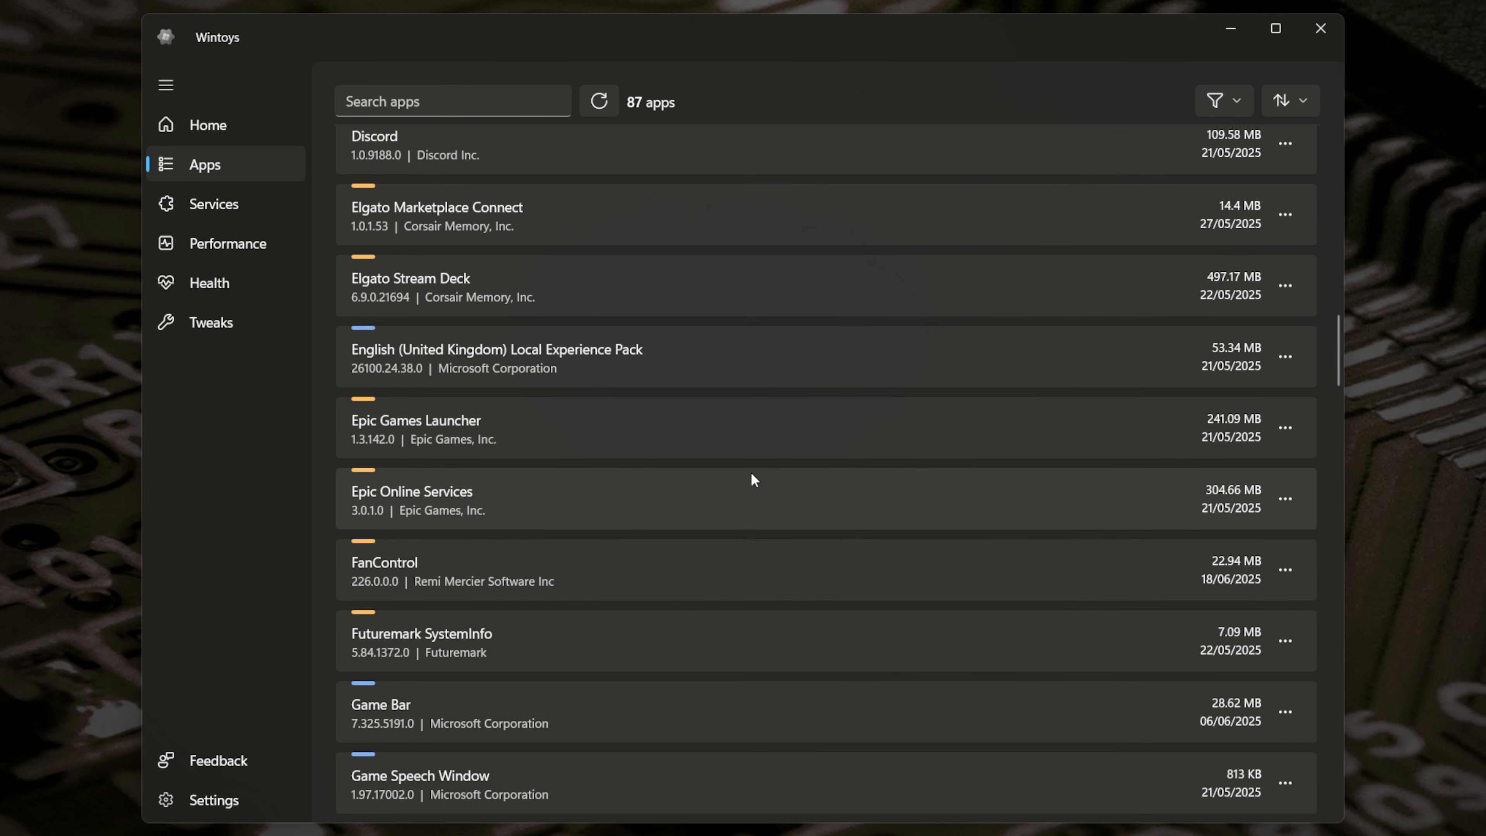
{"action": "scroll", "coordinate": [753, 473], "scroll_direction": "down", "scroll_amount": 10}
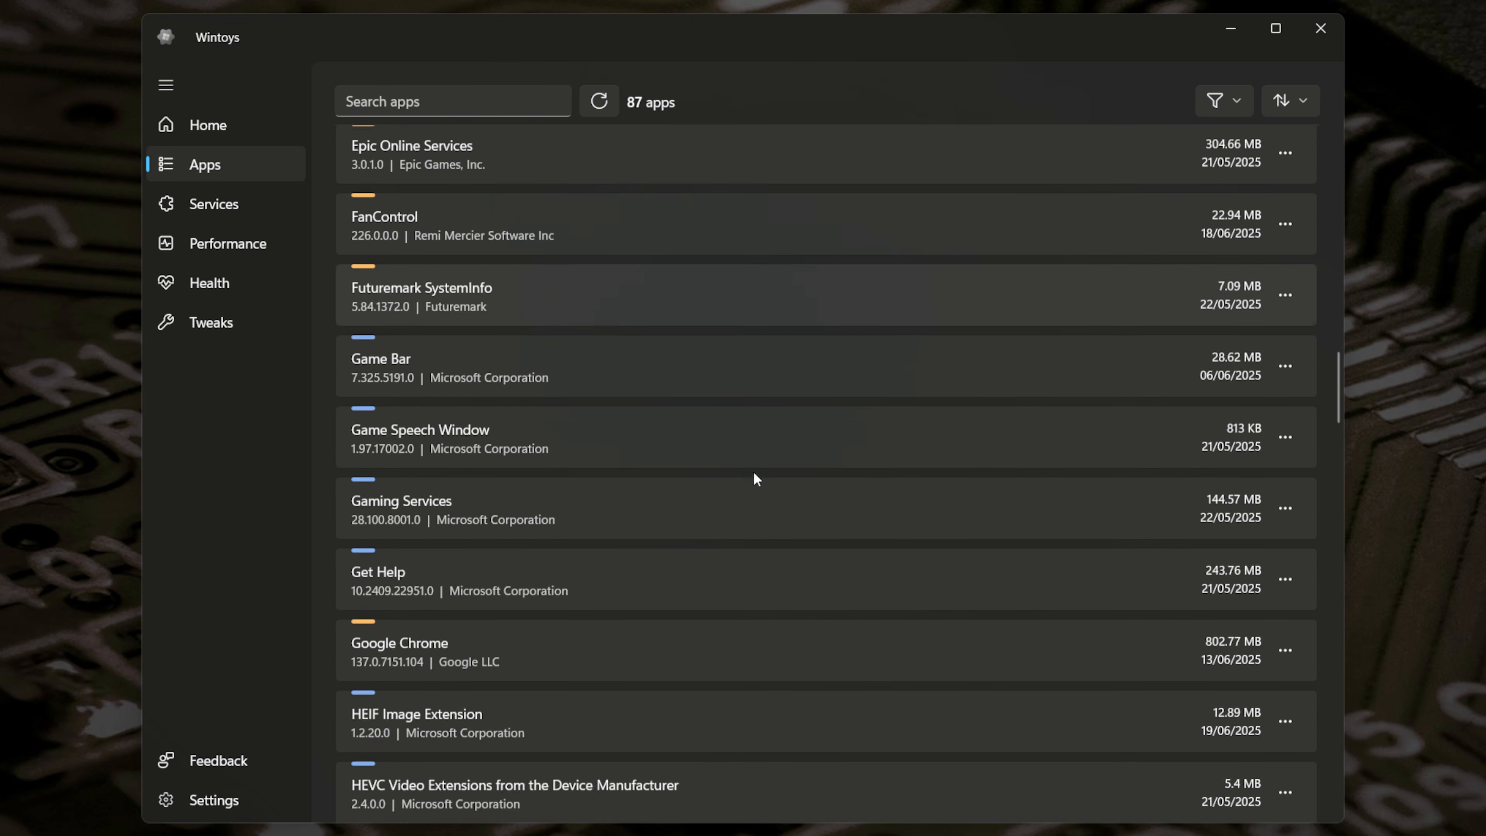
{"action": "scroll", "coordinate": [754, 472], "scroll_direction": "down", "scroll_amount": 10}
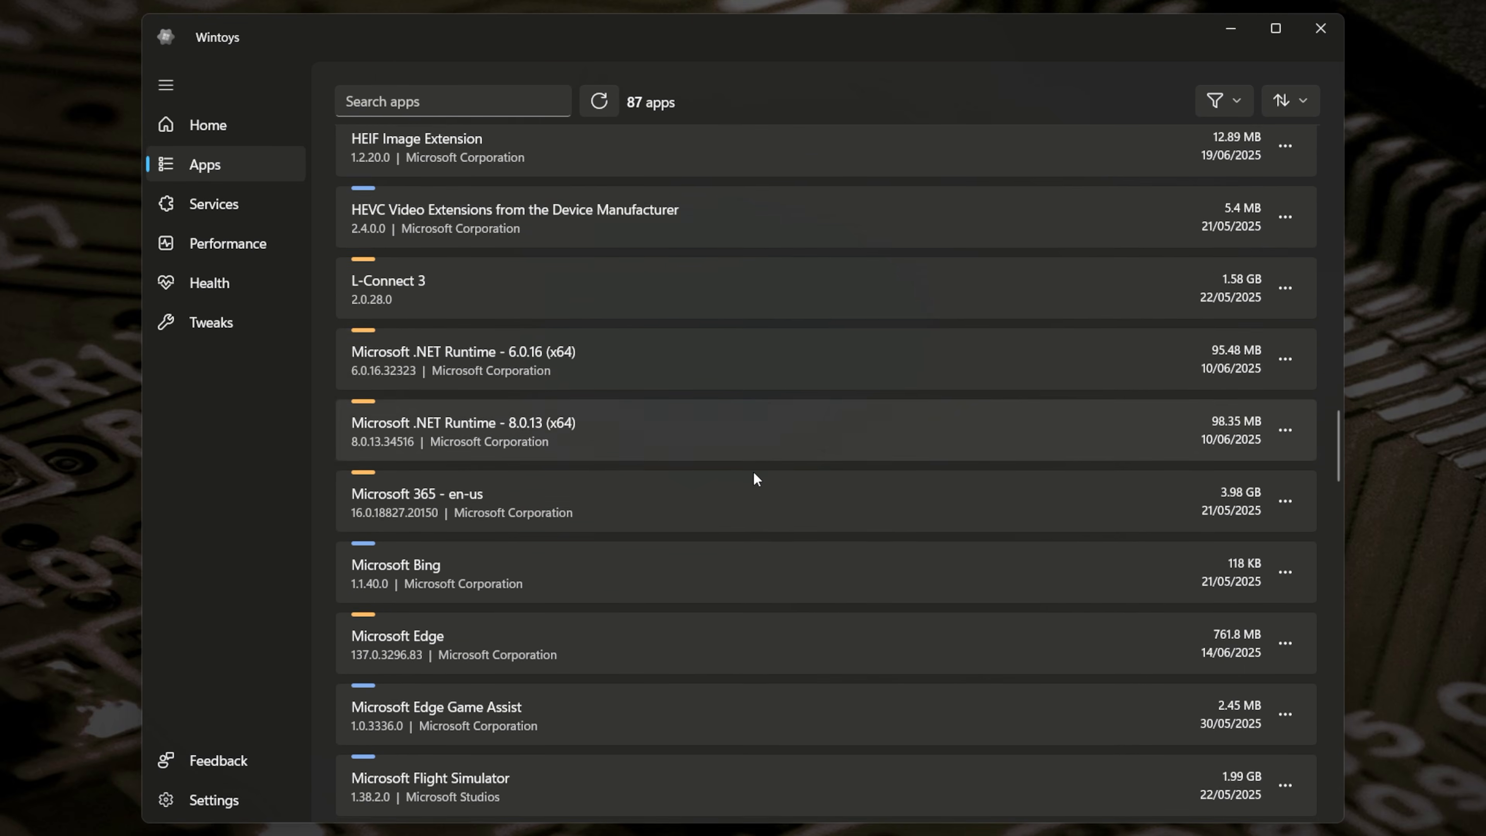
{"action": "scroll", "coordinate": [754, 472], "scroll_direction": "down", "scroll_amount": 10}
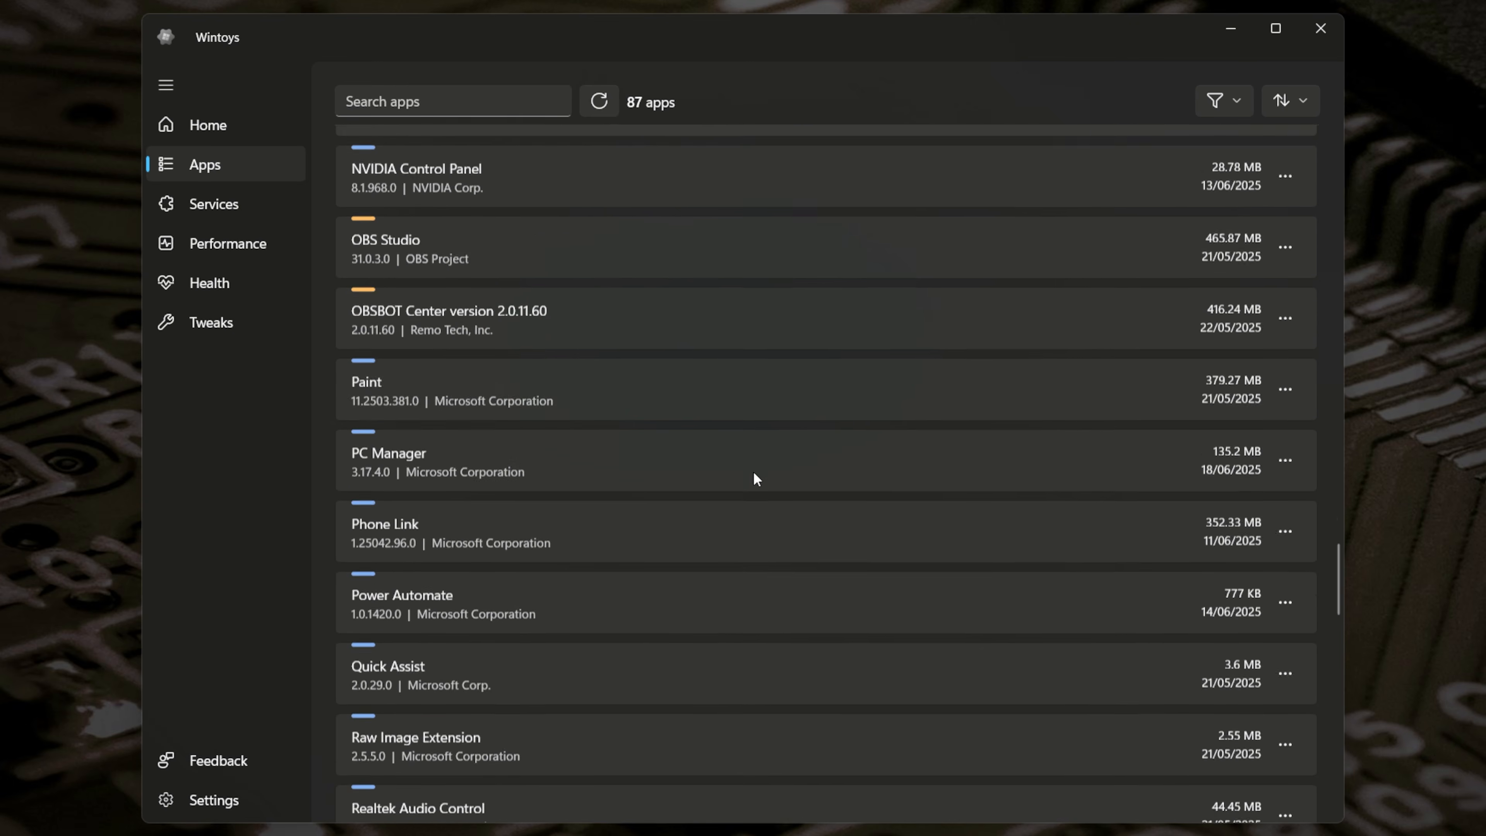
{"action": "scroll", "coordinate": [753, 479], "scroll_direction": "down", "scroll_amount": 5}
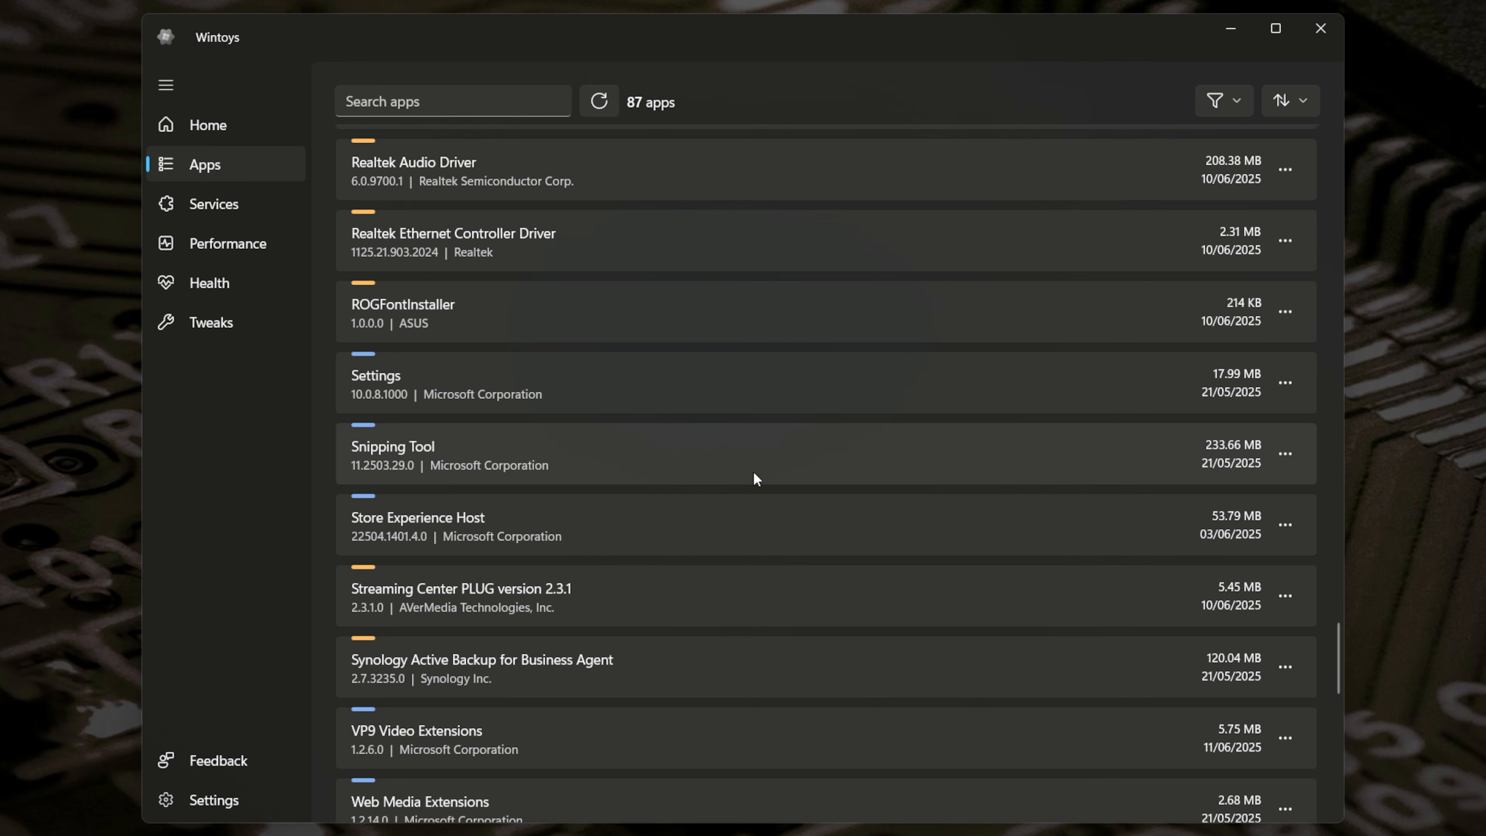
{"action": "scroll", "coordinate": [754, 479], "scroll_direction": "up", "scroll_amount": 3}
{"action": "scroll", "coordinate": [637, 451], "scroll_direction": "down", "scroll_amount": 12}
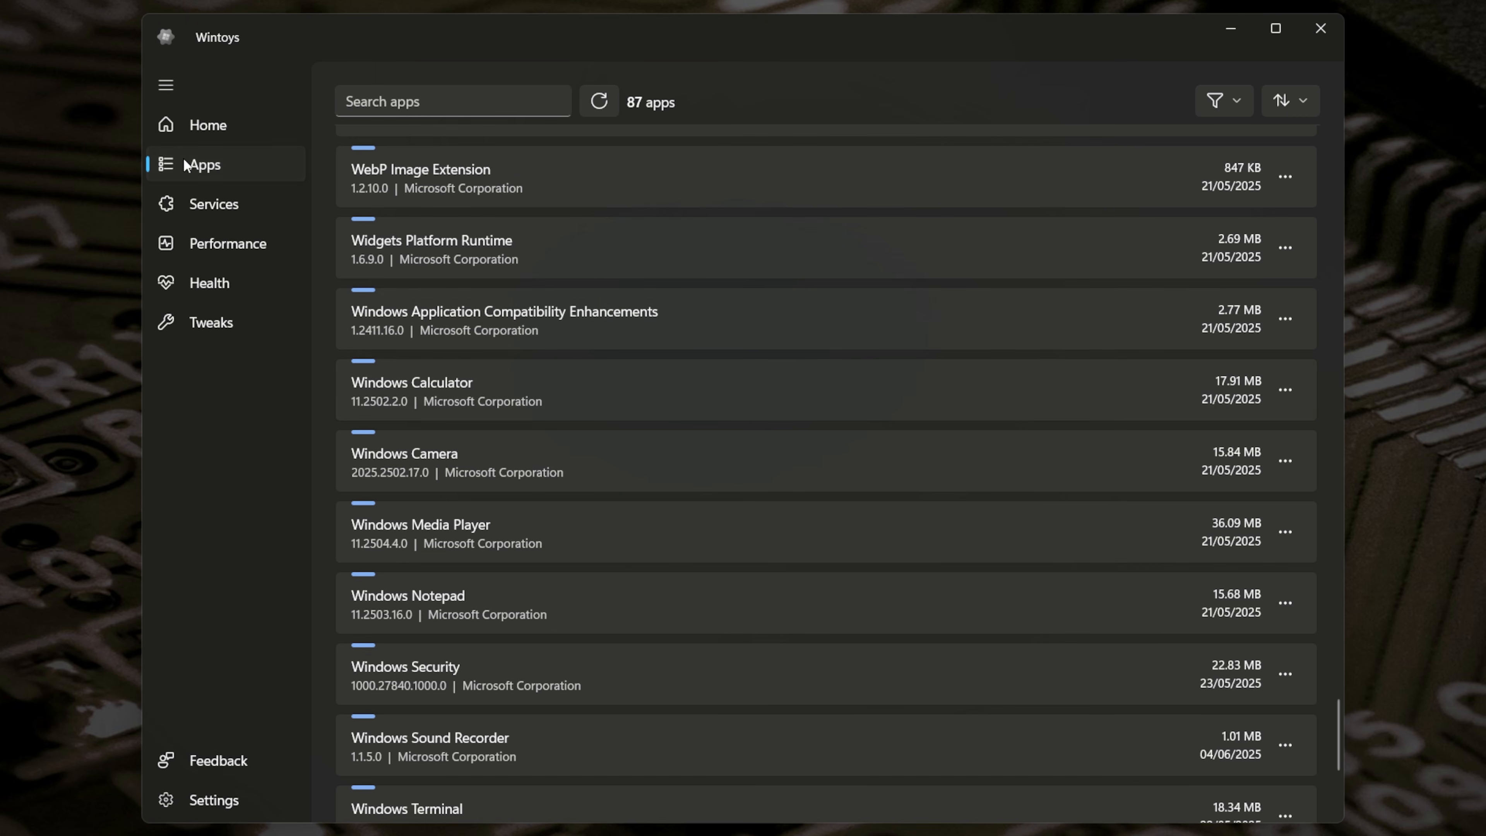
Step: Browse the Windows services list and view the information for HV Host Service
{"action": "left_click", "coordinate": [203, 205]}
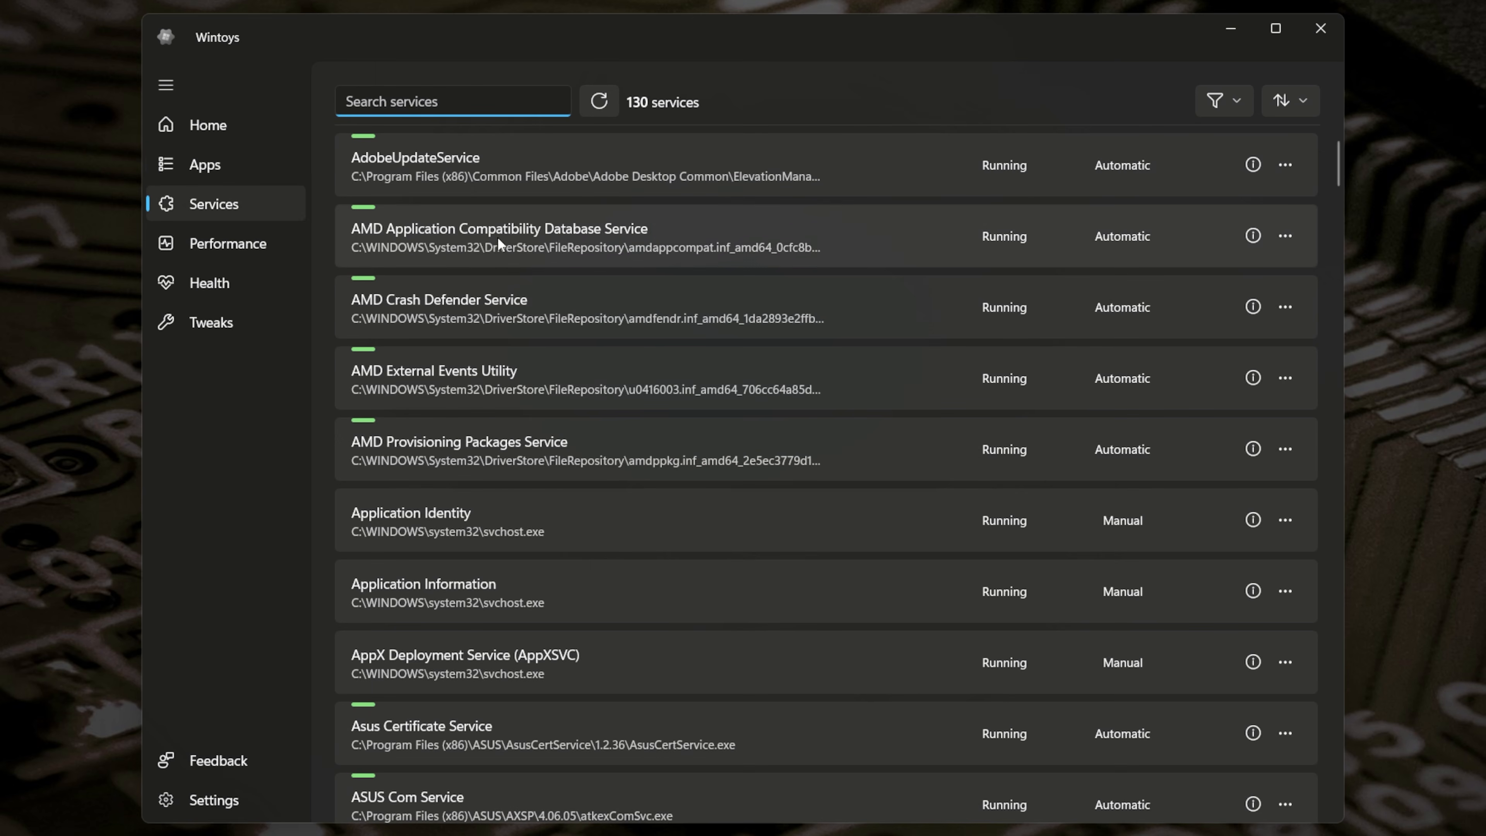
{"action": "scroll", "coordinate": [1058, 274], "scroll_direction": "down", "scroll_amount": 10}
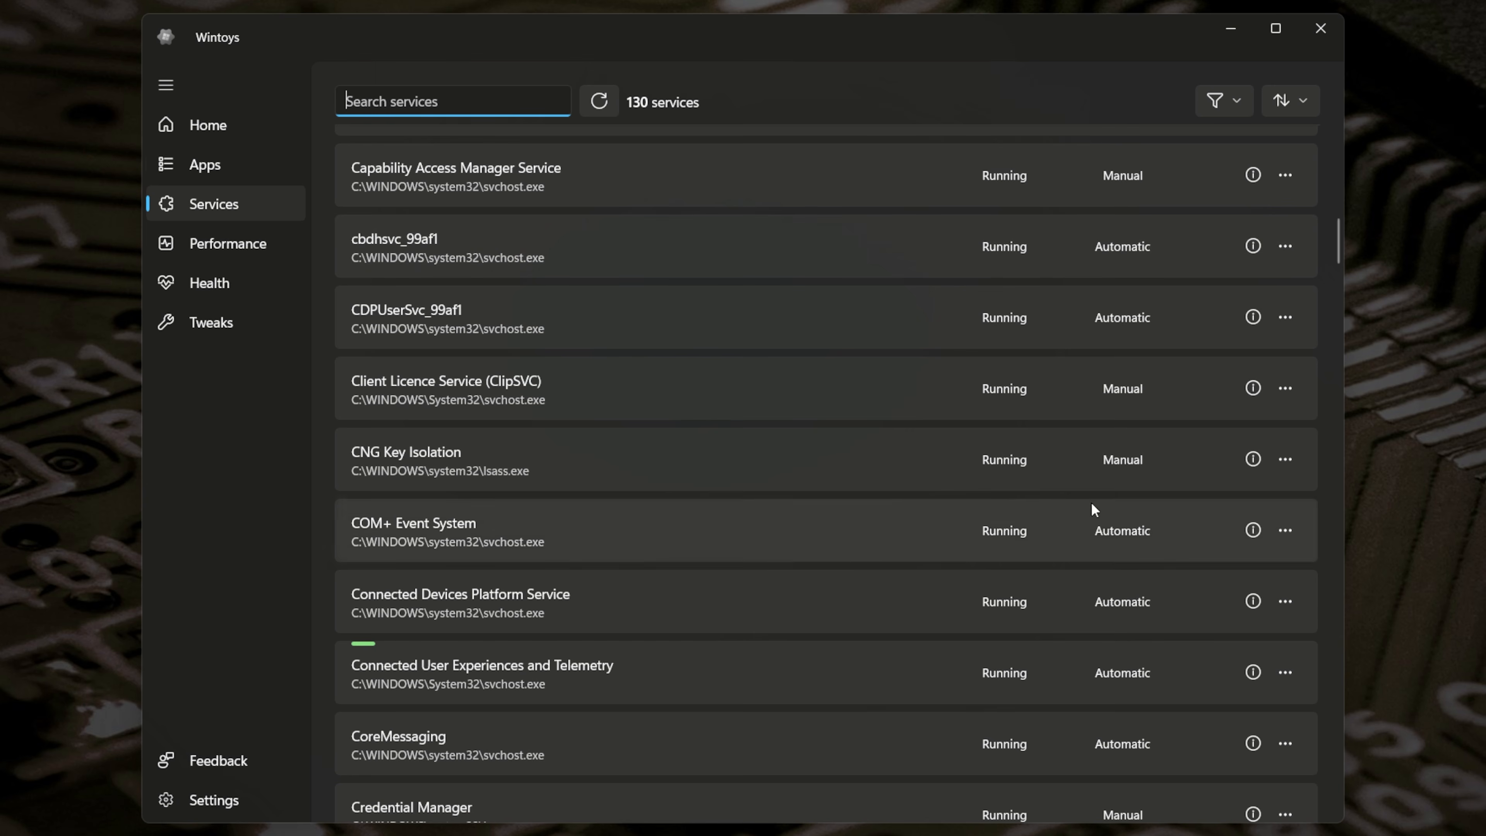
{"action": "scroll", "coordinate": [852, 480], "scroll_direction": "down", "scroll_amount": 15}
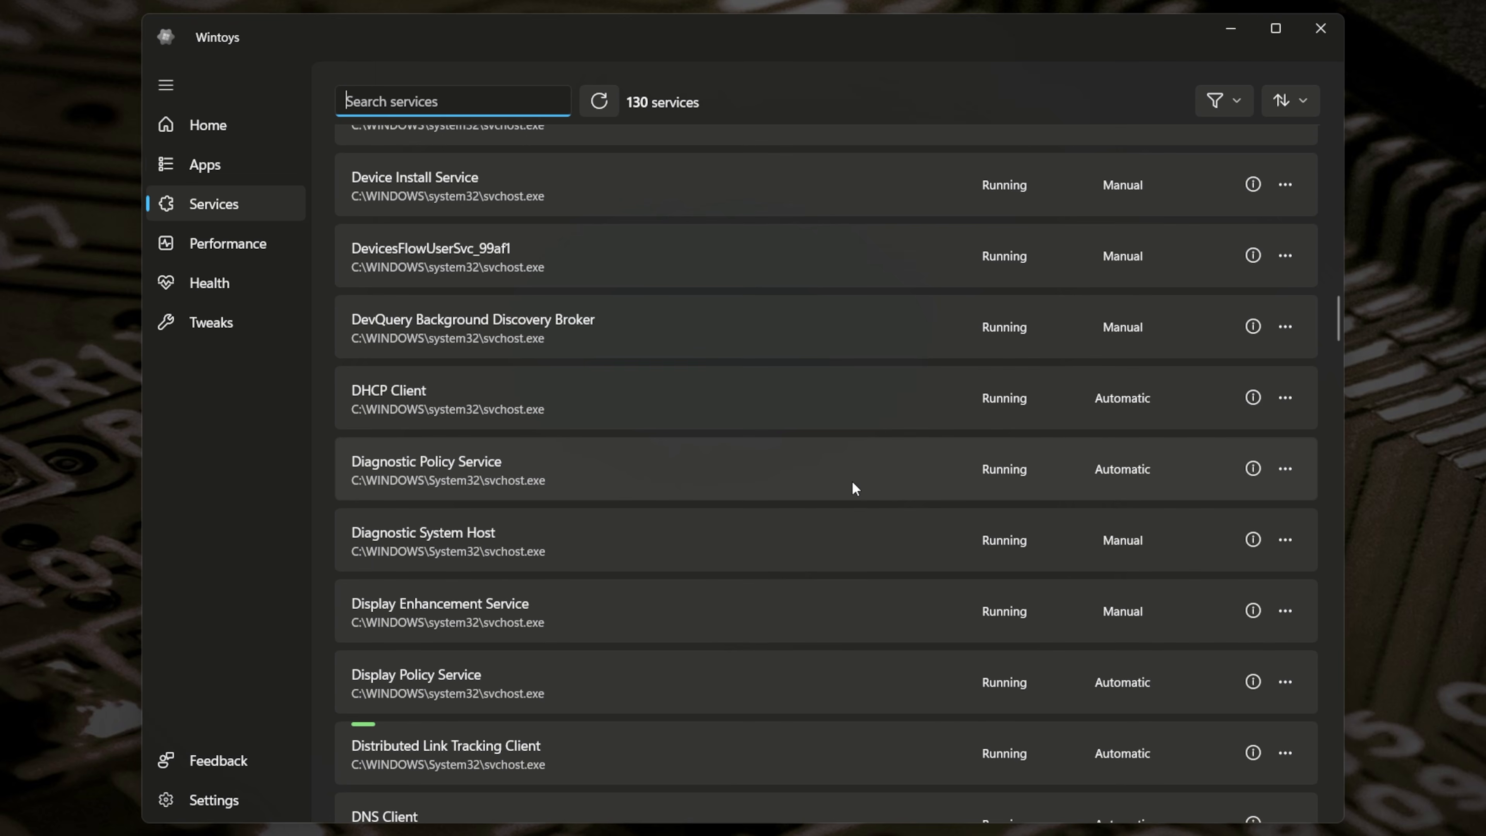
{"action": "scroll", "coordinate": [853, 489], "scroll_direction": "down", "scroll_amount": 5}
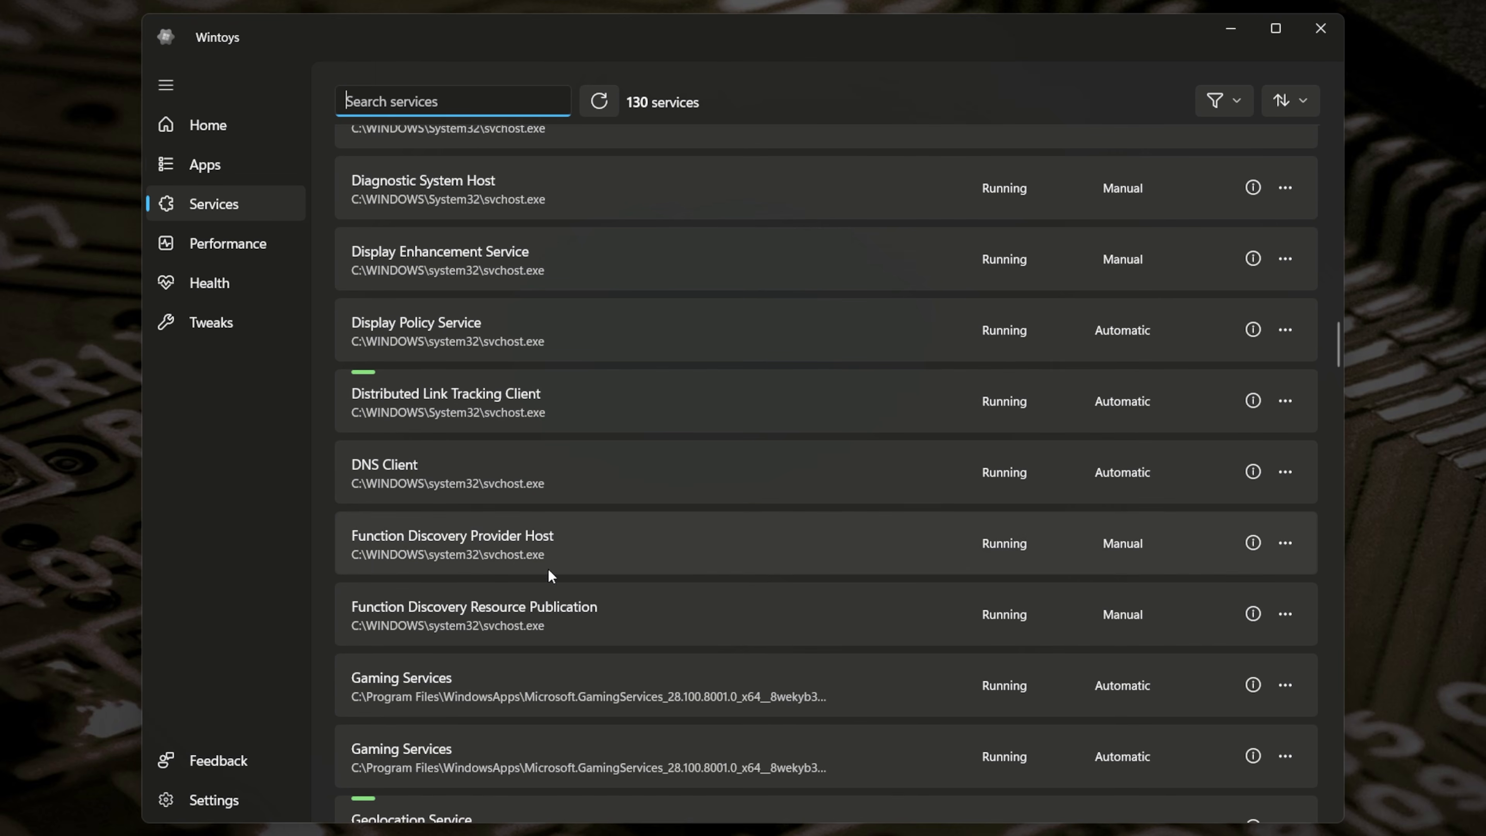
{"action": "scroll", "coordinate": [550, 568], "scroll_direction": "down", "scroll_amount": 7}
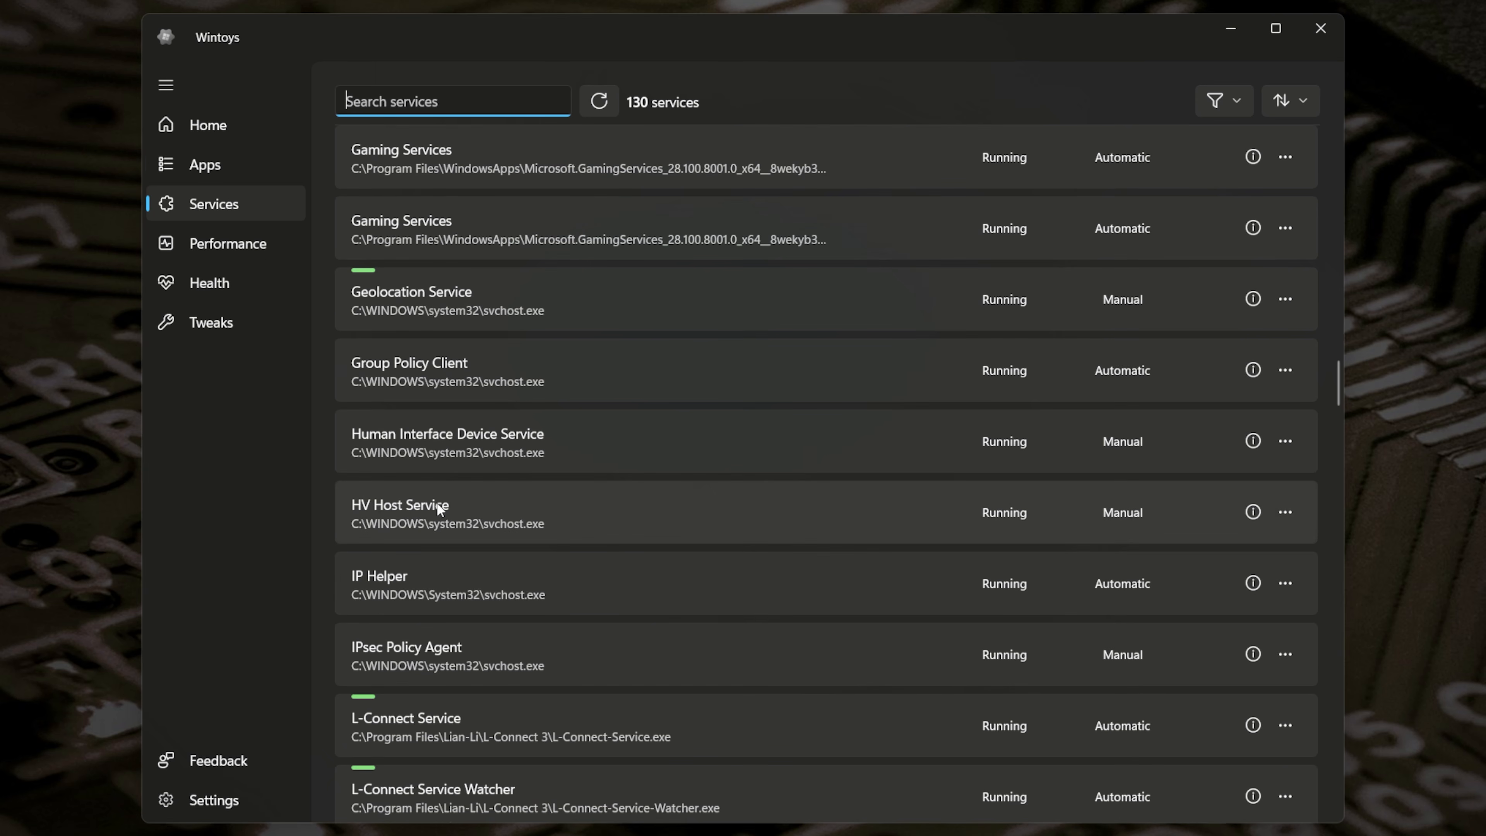
{"action": "left_click", "coordinate": [1249, 514]}
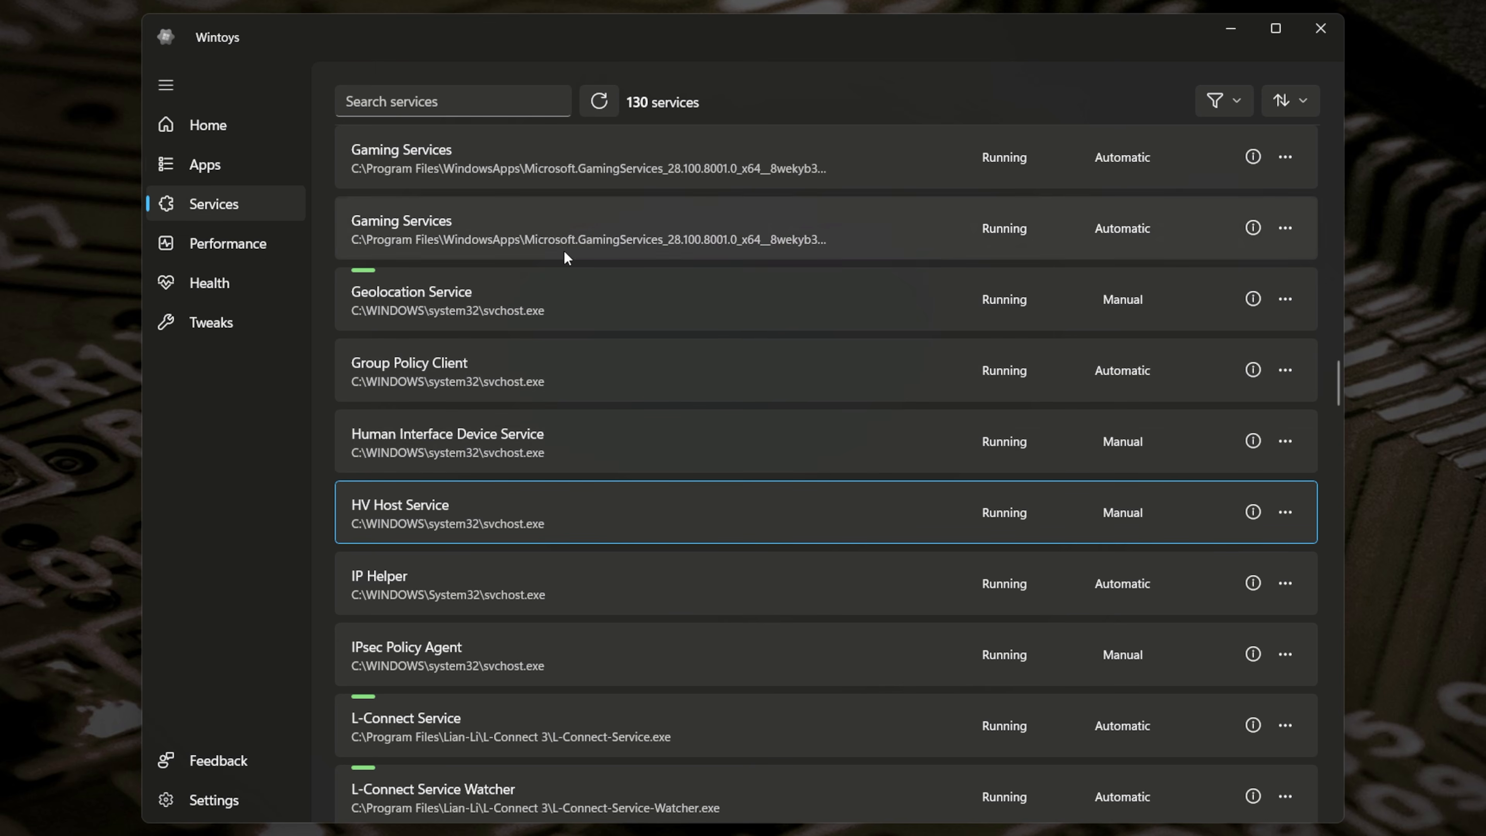
Step: Open the performance settings, expand Startup apps, and review which apps run when the system starts
{"action": "left_click", "coordinate": [205, 245]}
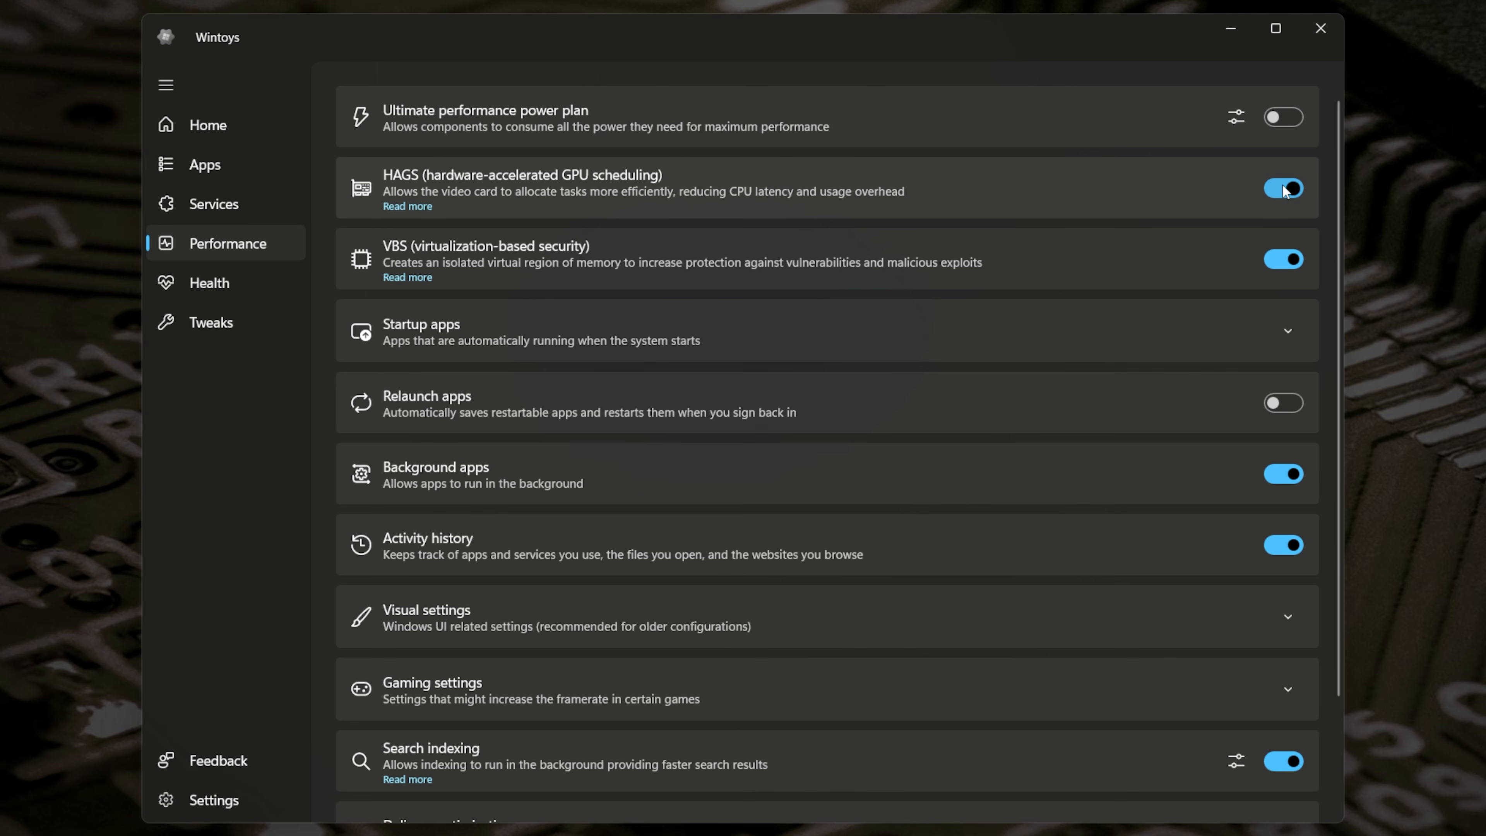
{"action": "mouse_move", "coordinate": [1279, 195]}
{"action": "mouse_move", "coordinate": [1276, 272]}
{"action": "left_click", "coordinate": [739, 333]}
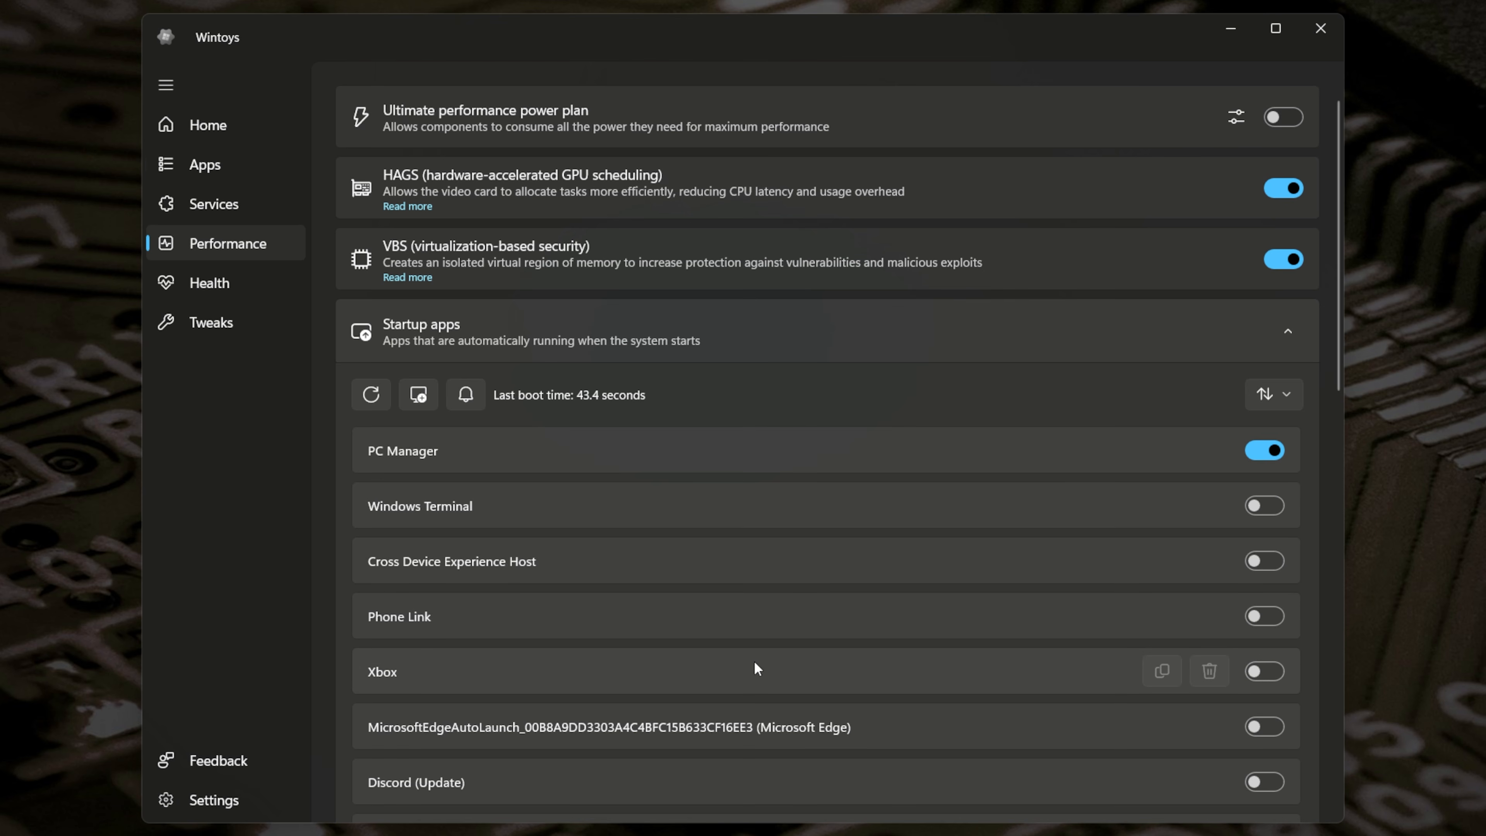
{"action": "scroll", "coordinate": [754, 662], "scroll_direction": "down", "scroll_amount": 3}
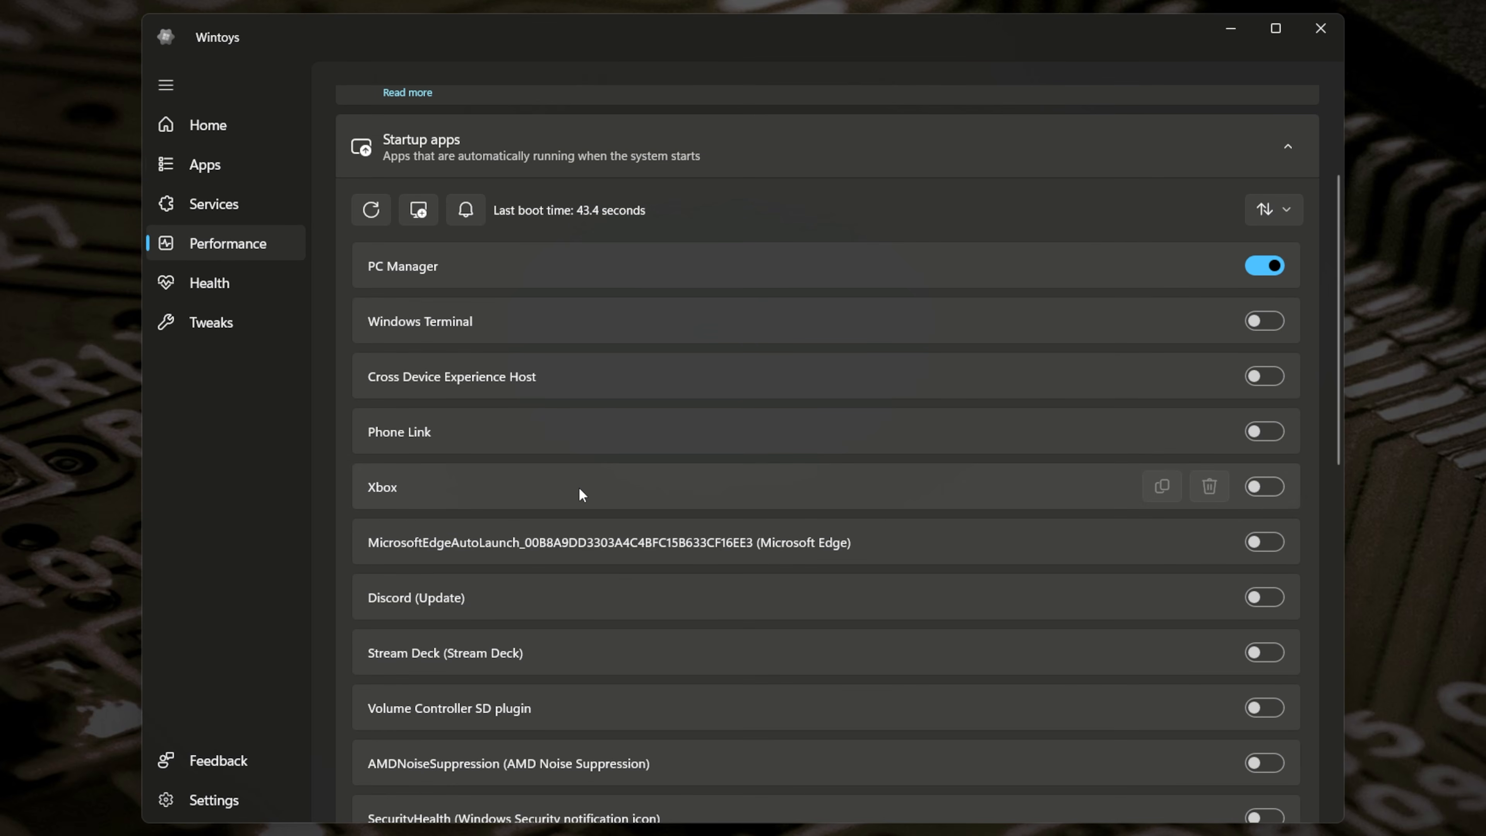
{"action": "scroll", "coordinate": [578, 487], "scroll_direction": "down", "scroll_amount": 6}
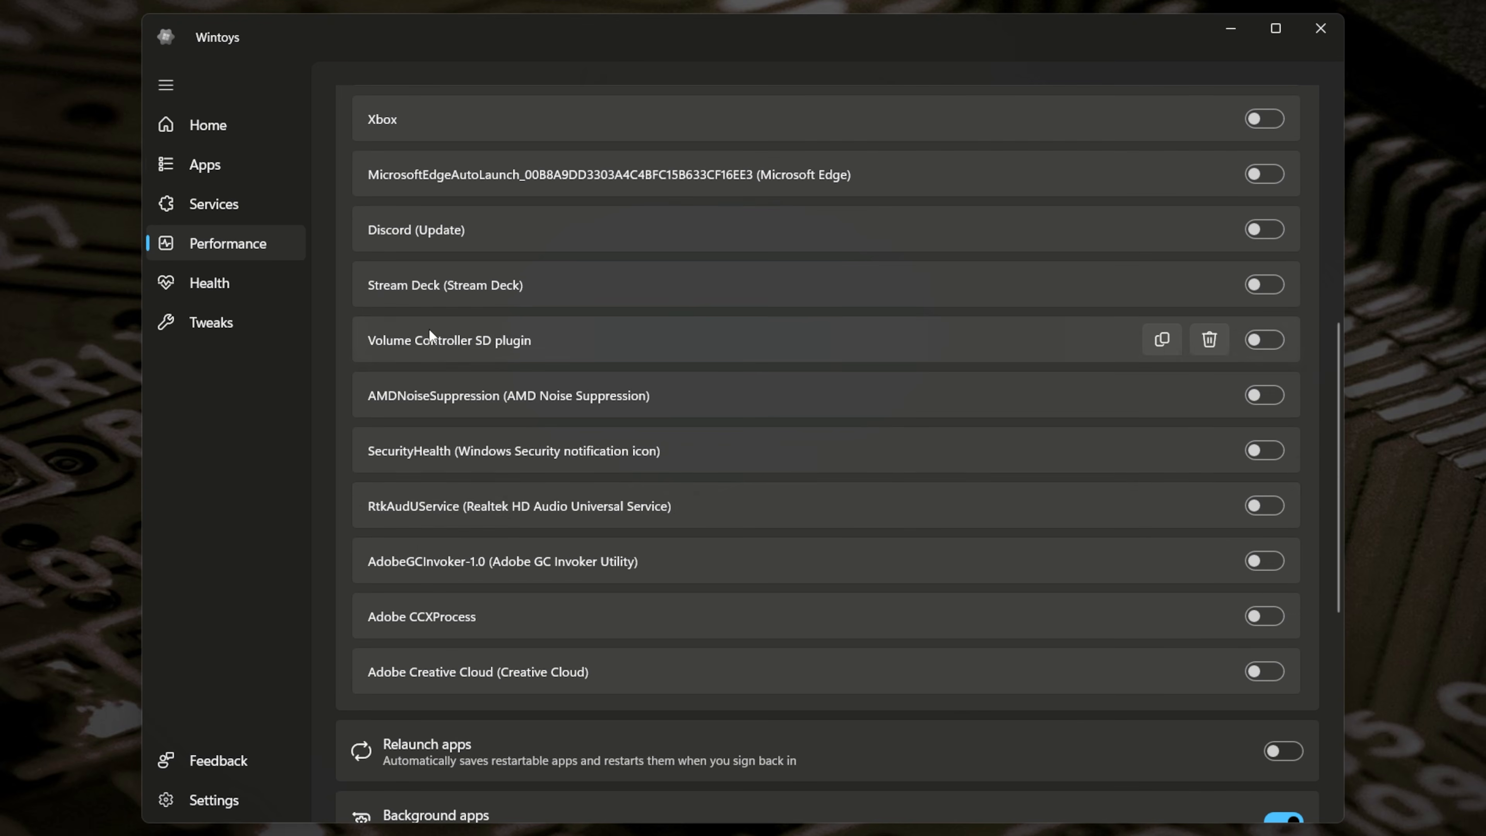
{"action": "scroll", "coordinate": [513, 656], "scroll_direction": "up", "scroll_amount": 7}
{"action": "scroll", "coordinate": [514, 659], "scroll_direction": "up", "scroll_amount": 2}
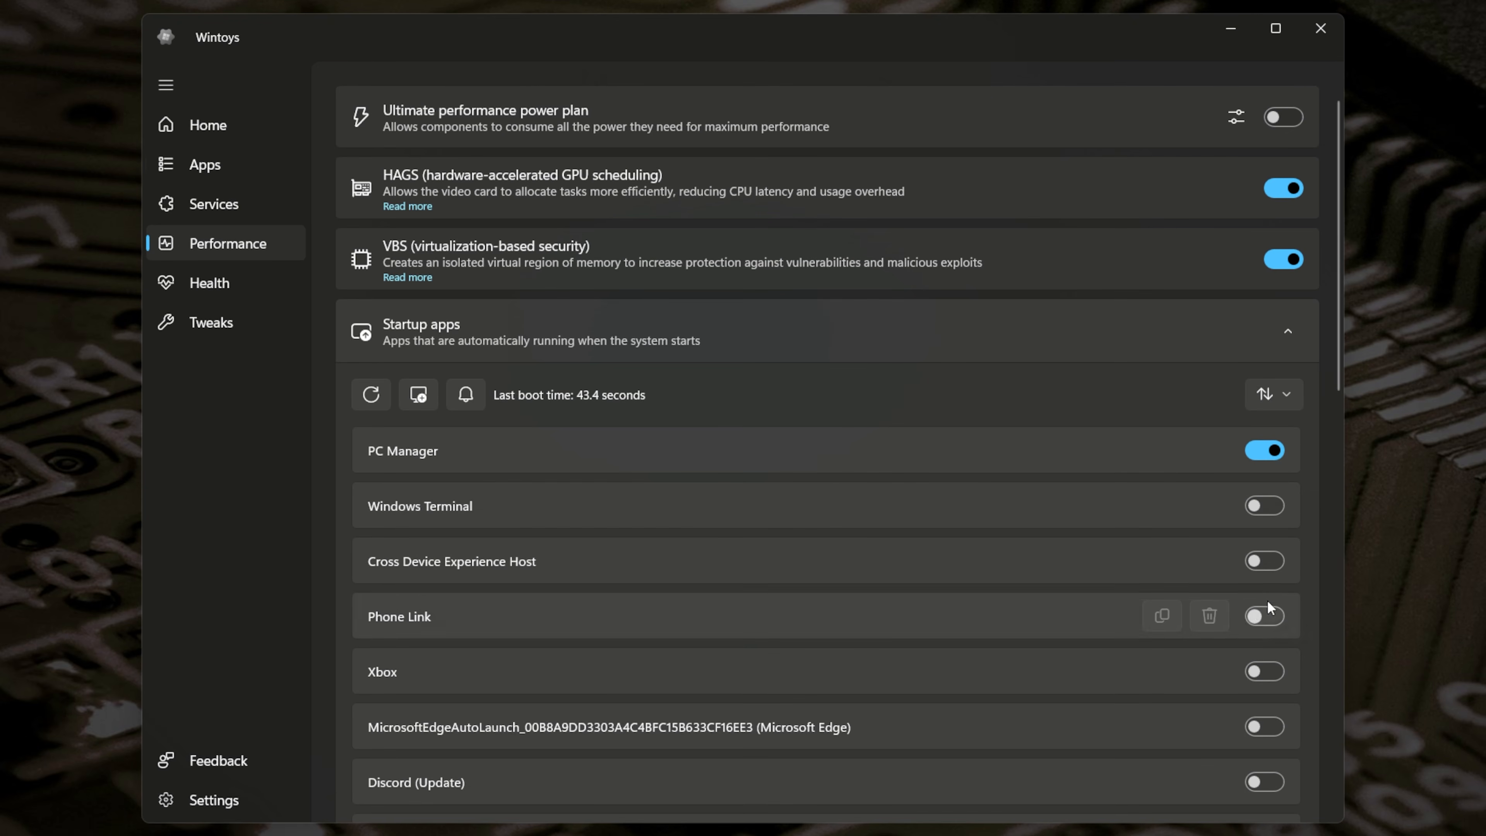
{"action": "scroll", "coordinate": [957, 609], "scroll_direction": "down", "scroll_amount": 12}
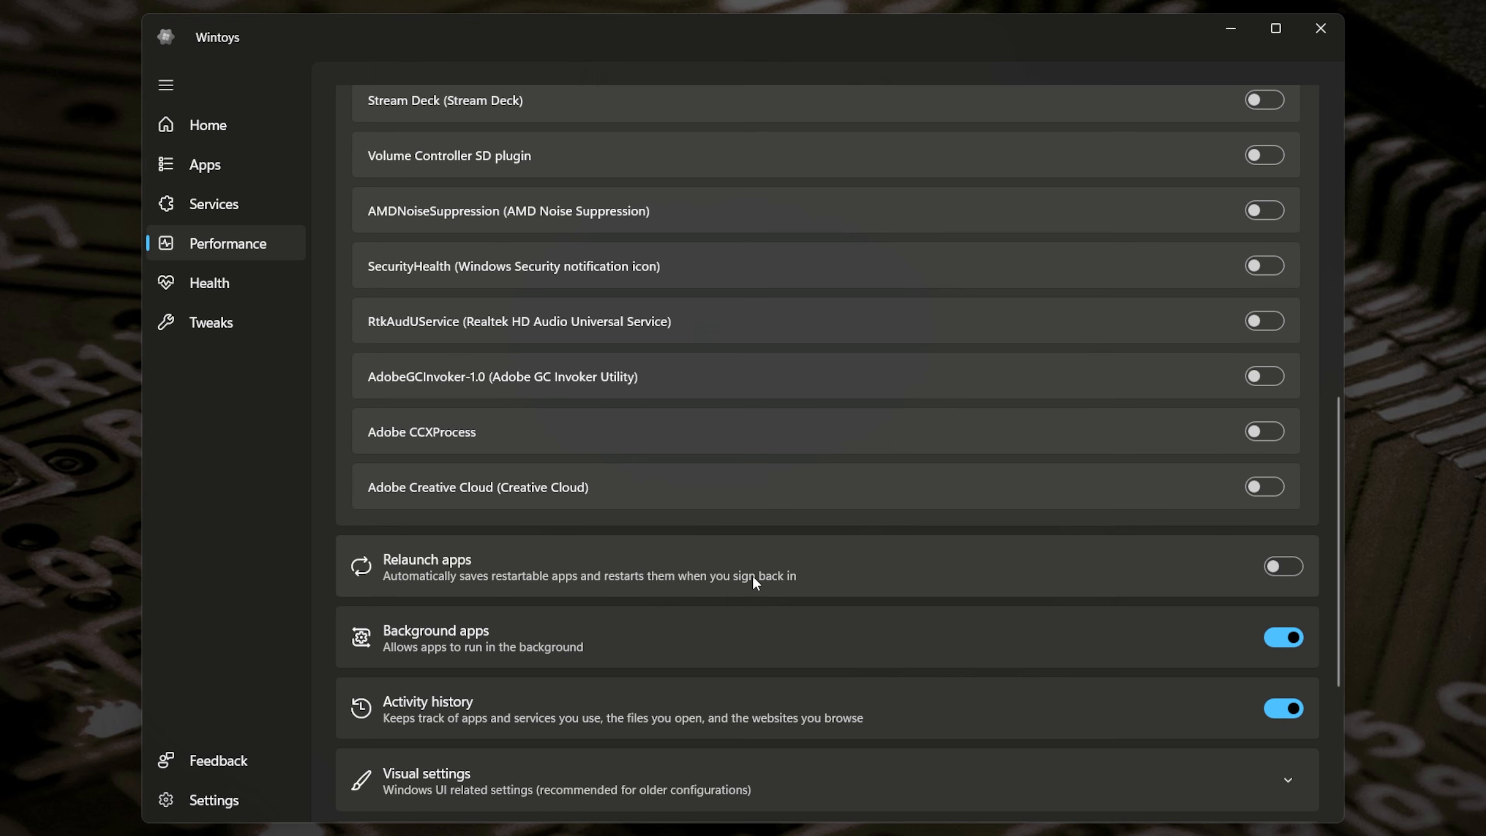
Step: Turn off Activity history in the performance settings
{"action": "mouse_move", "coordinate": [1283, 574]}
{"action": "scroll", "coordinate": [575, 638], "scroll_direction": "down", "scroll_amount": 3}
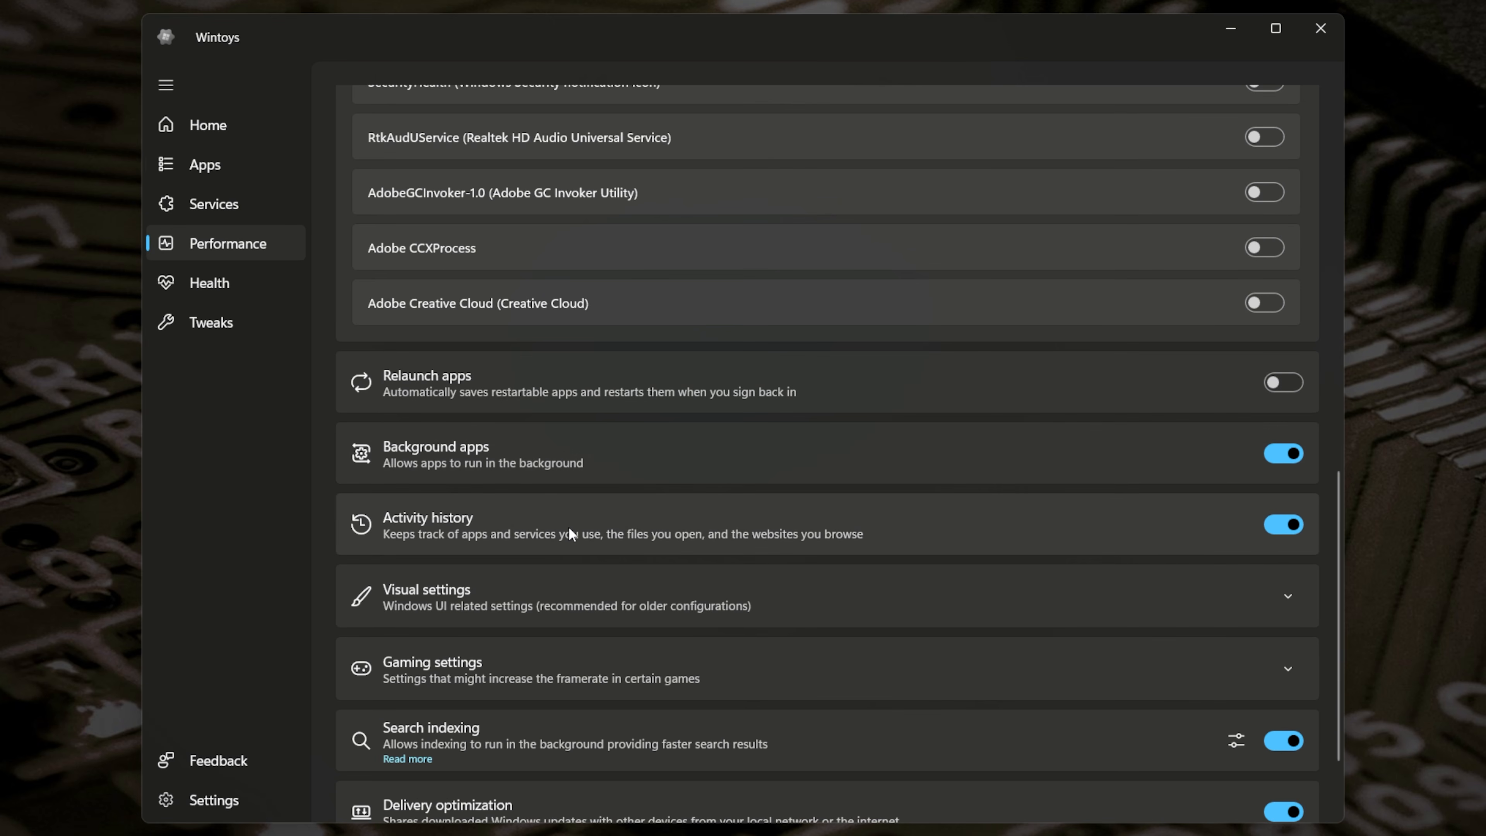
{"action": "left_click", "coordinate": [1280, 524]}
Step: Expand Visual settings and switch Transparency off and back on
{"action": "left_click", "coordinate": [966, 596]}
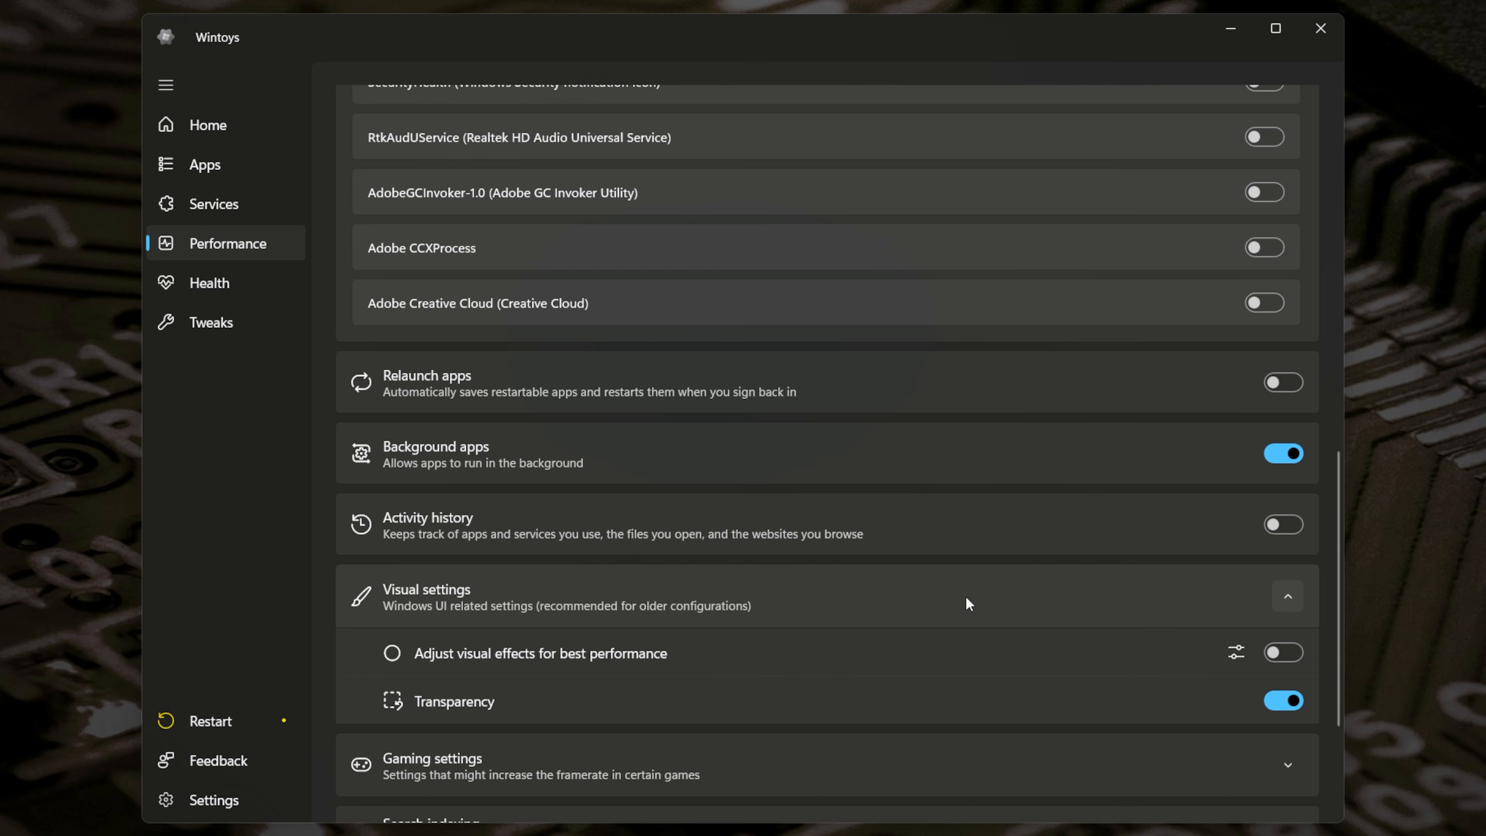
{"action": "left_click", "coordinate": [1281, 701]}
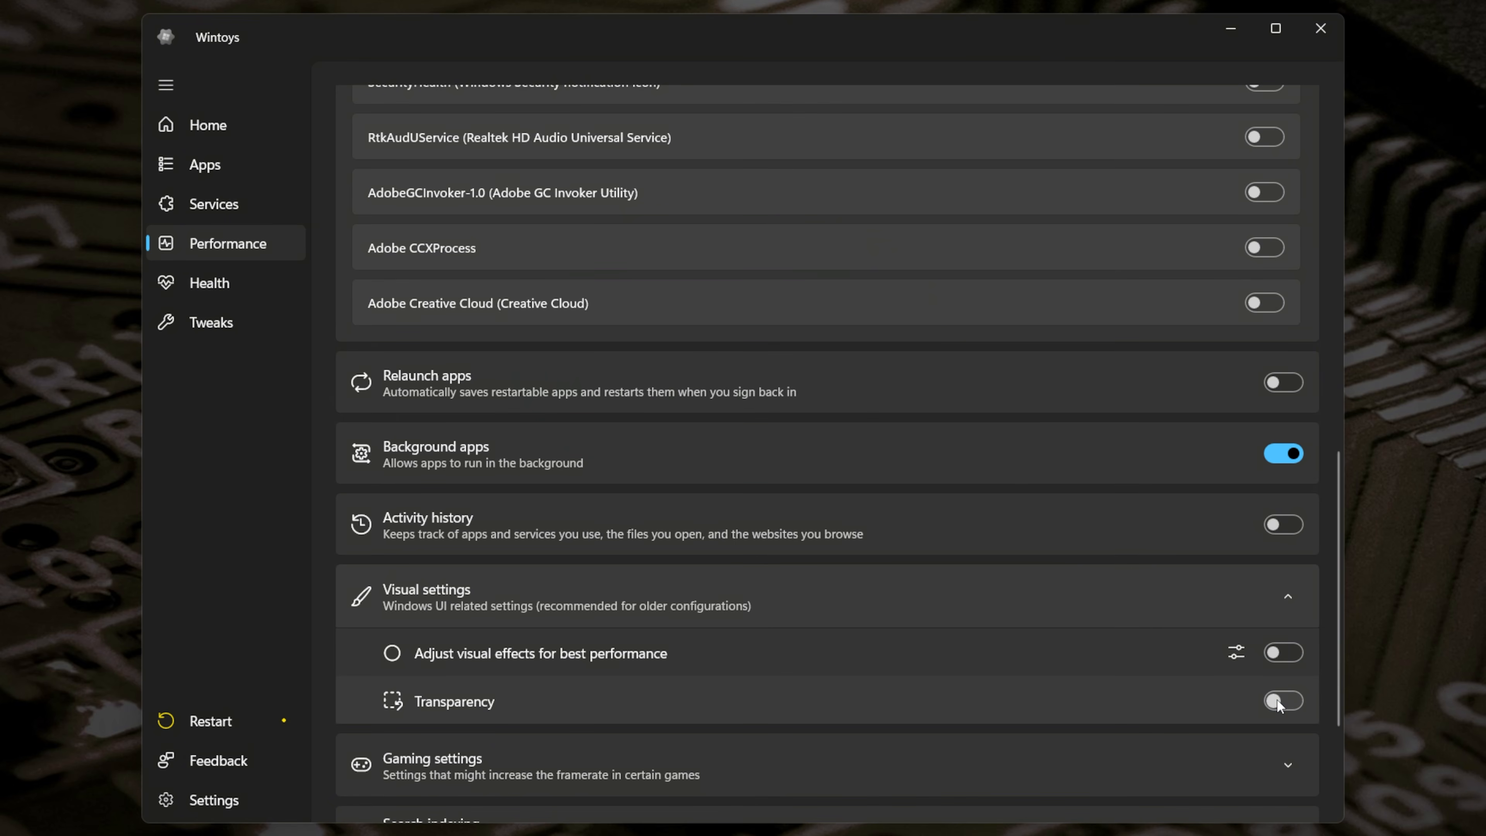
{"action": "left_click", "coordinate": [1279, 703]}
Step: Expand Gaming settings and turn off Superfetch, Search indexing and Delivery optimization
{"action": "scroll", "coordinate": [753, 630], "scroll_direction": "down", "scroll_amount": 3}
{"action": "left_click", "coordinate": [480, 559]}
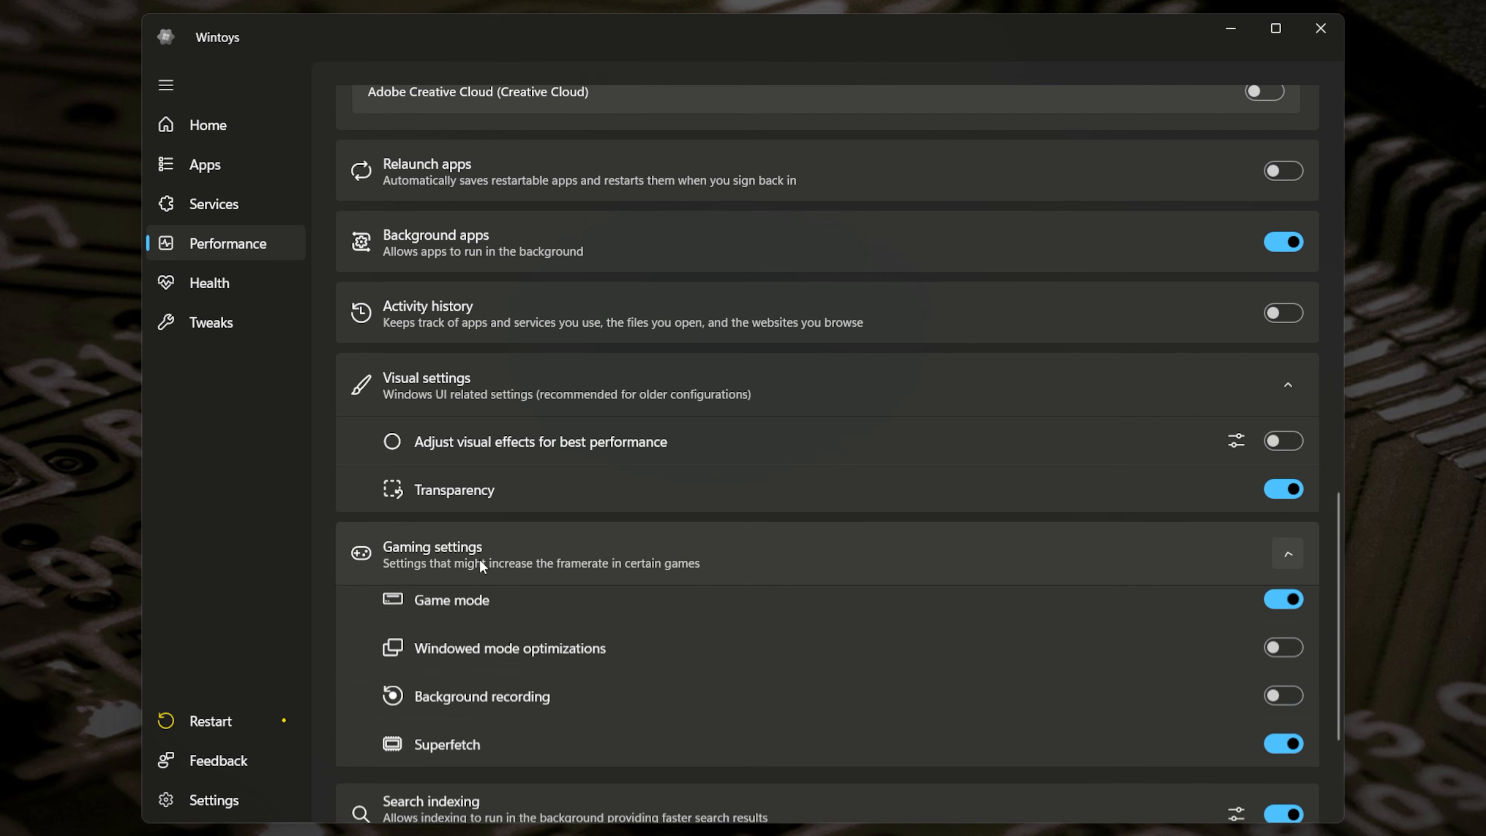
{"action": "scroll", "coordinate": [771, 634], "scroll_direction": "down", "scroll_amount": 3}
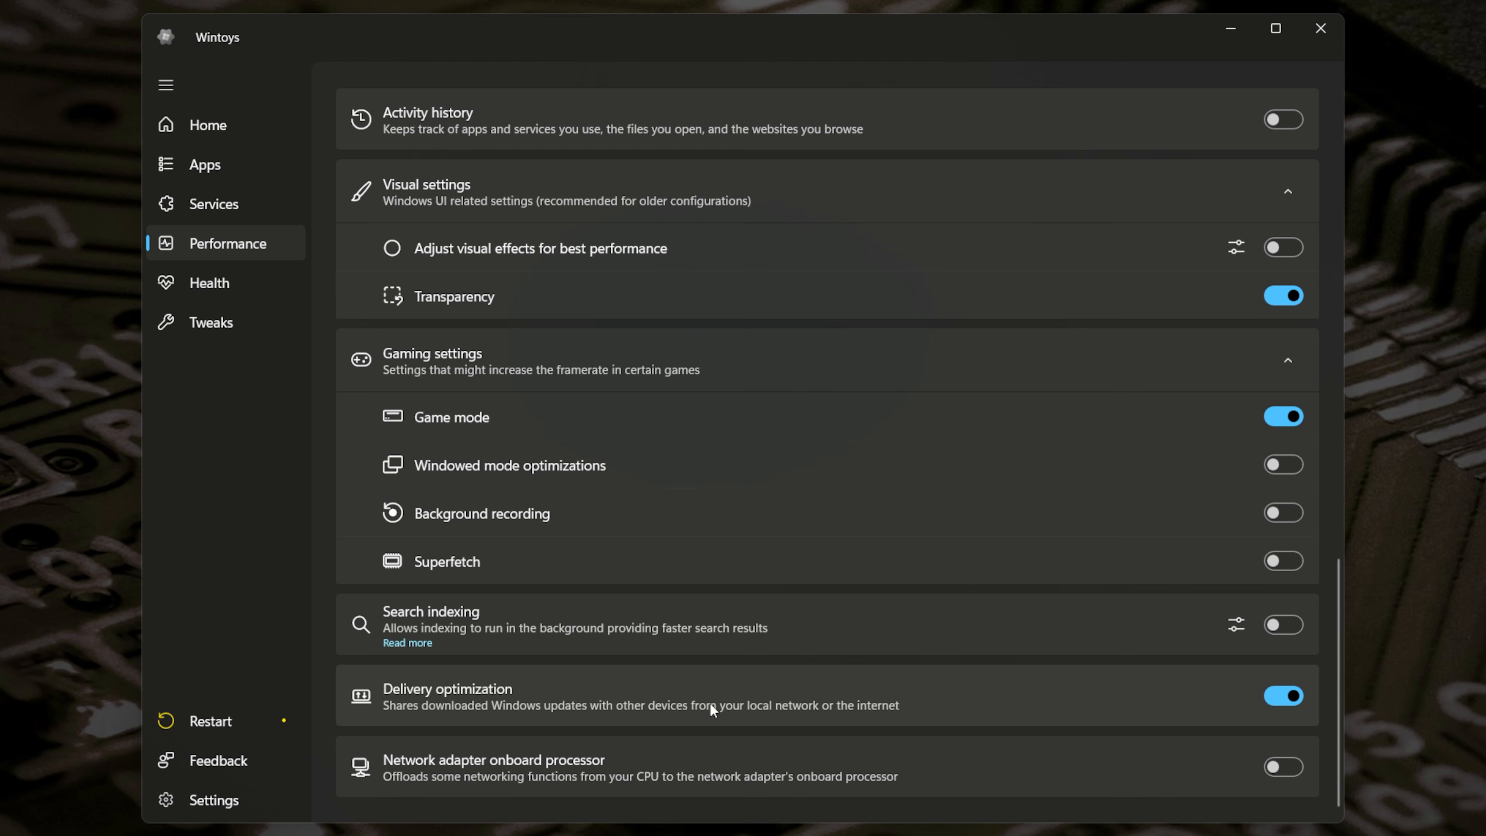
{"action": "left_click", "coordinate": [1281, 697]}
Step: Collapse the expanded Startup apps, Gaming settings and Visual settings sections
{"action": "scroll", "coordinate": [955, 636], "scroll_direction": "up", "scroll_amount": 15}
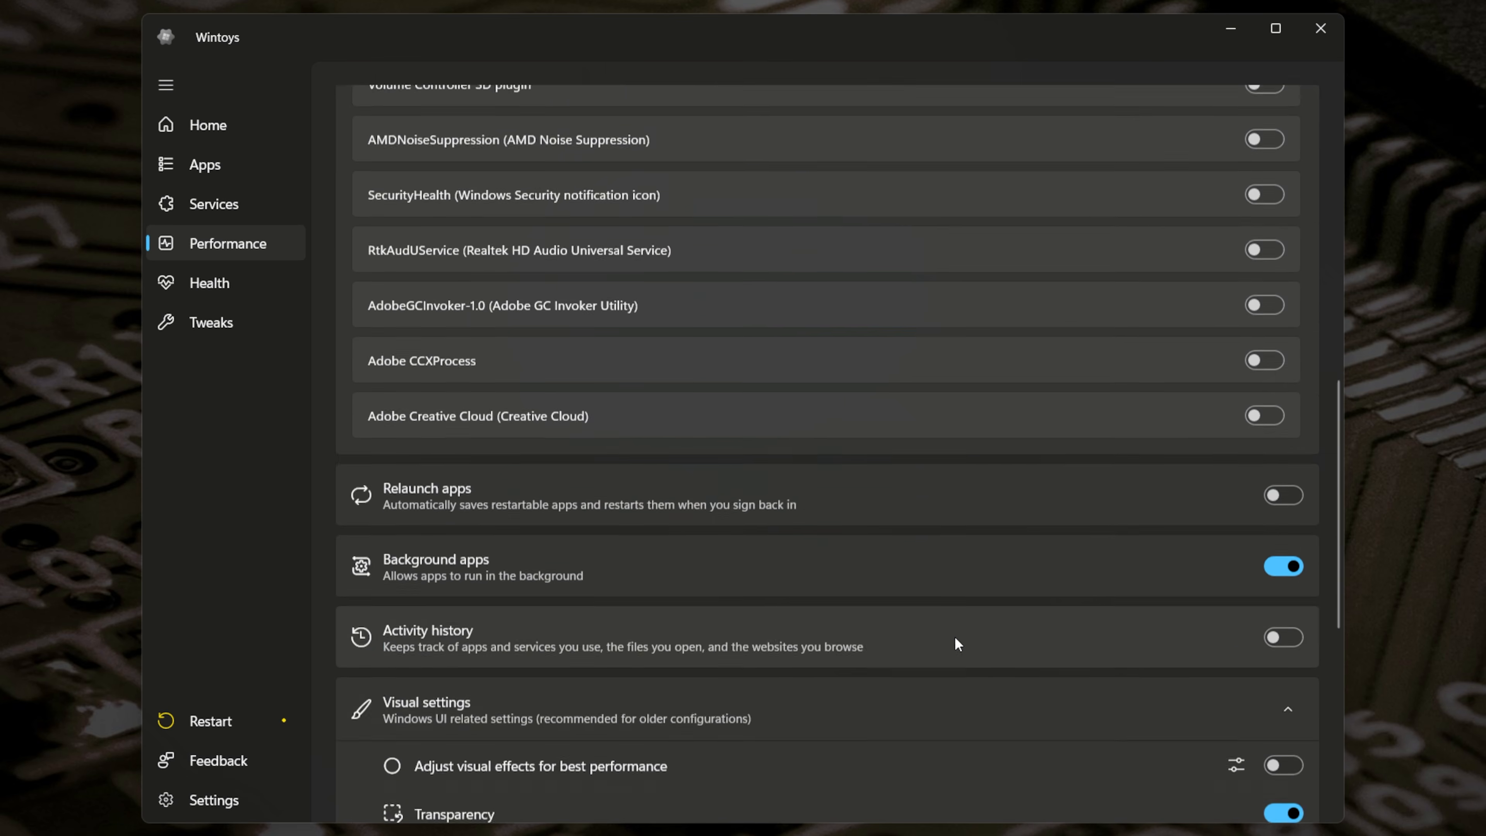
{"action": "left_click", "coordinate": [1288, 109]}
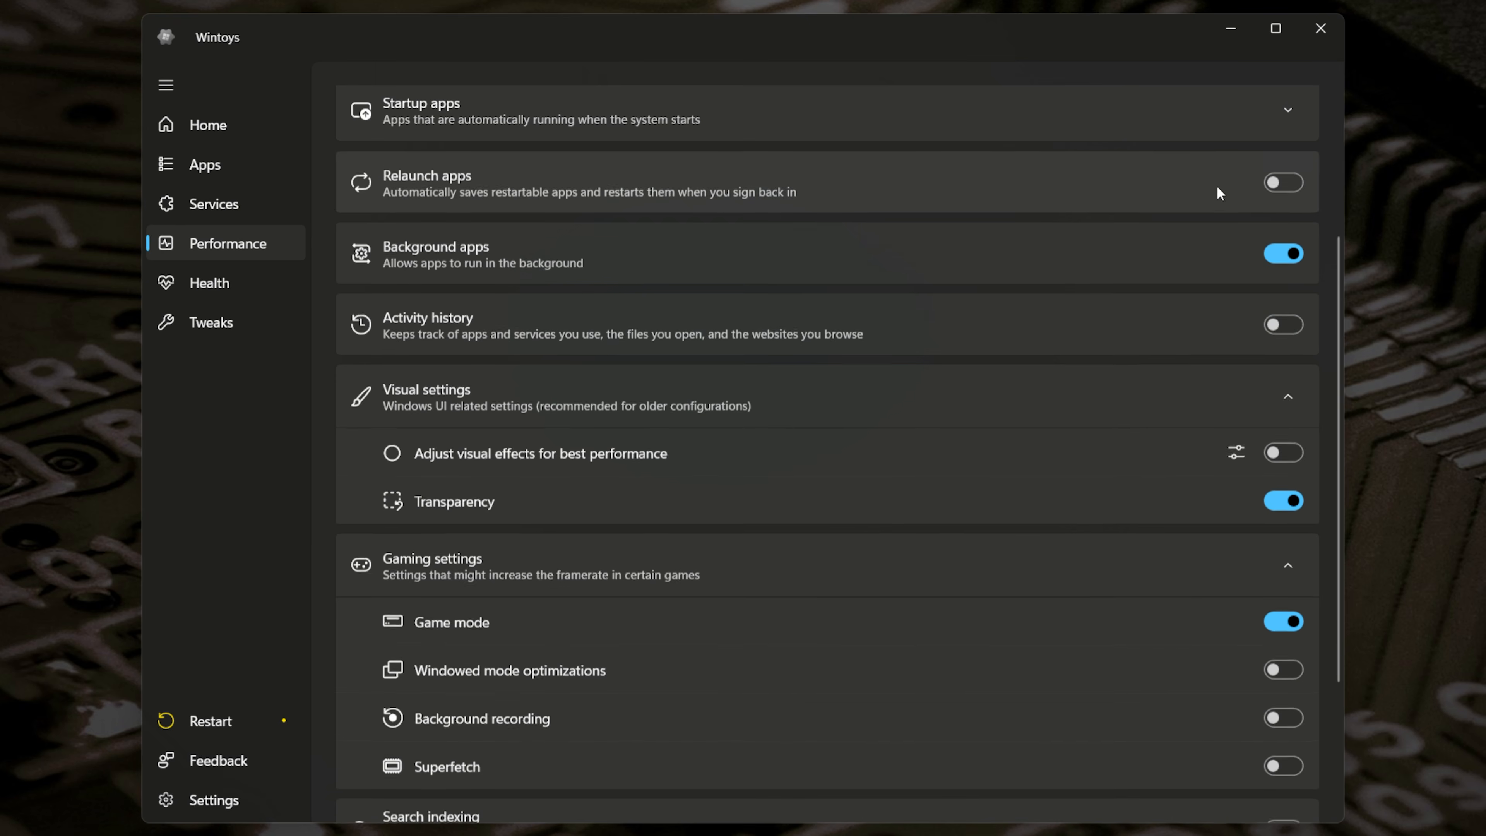
{"action": "left_click", "coordinate": [1290, 563]}
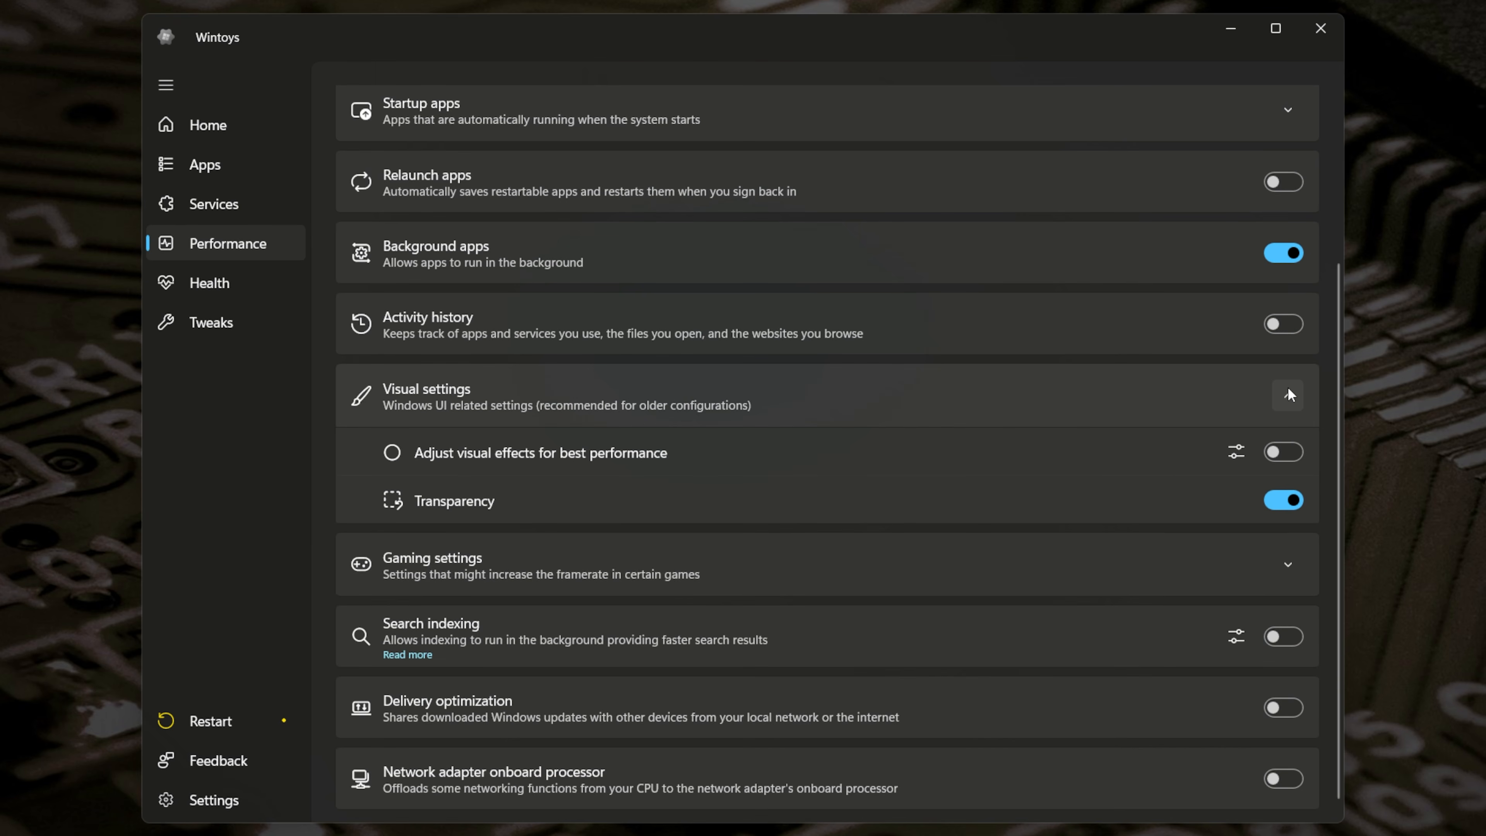
{"action": "left_click", "coordinate": [1288, 392]}
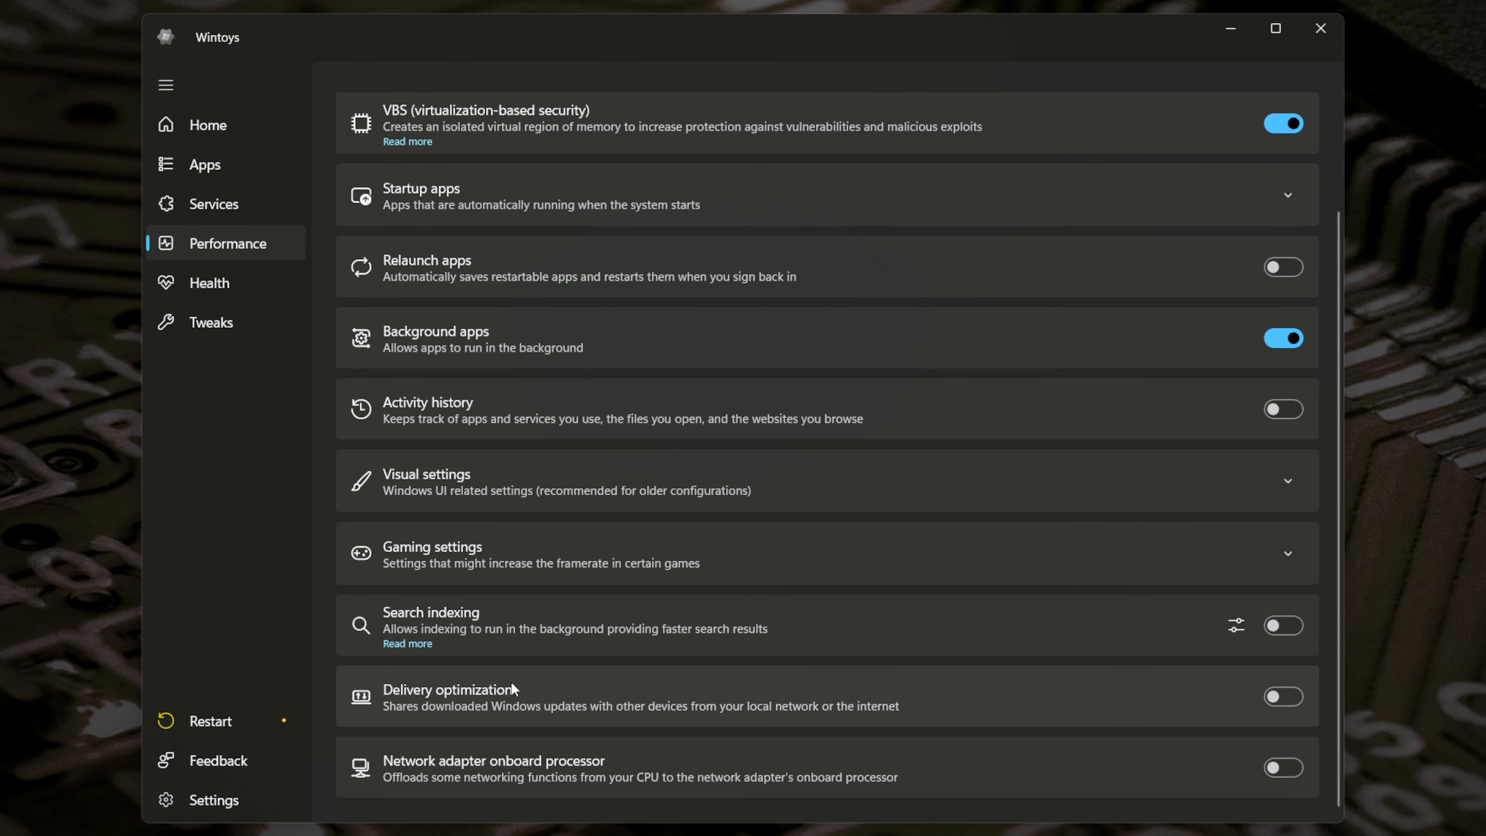
{"action": "scroll", "coordinate": [880, 375], "scroll_direction": "up", "scroll_amount": 2}
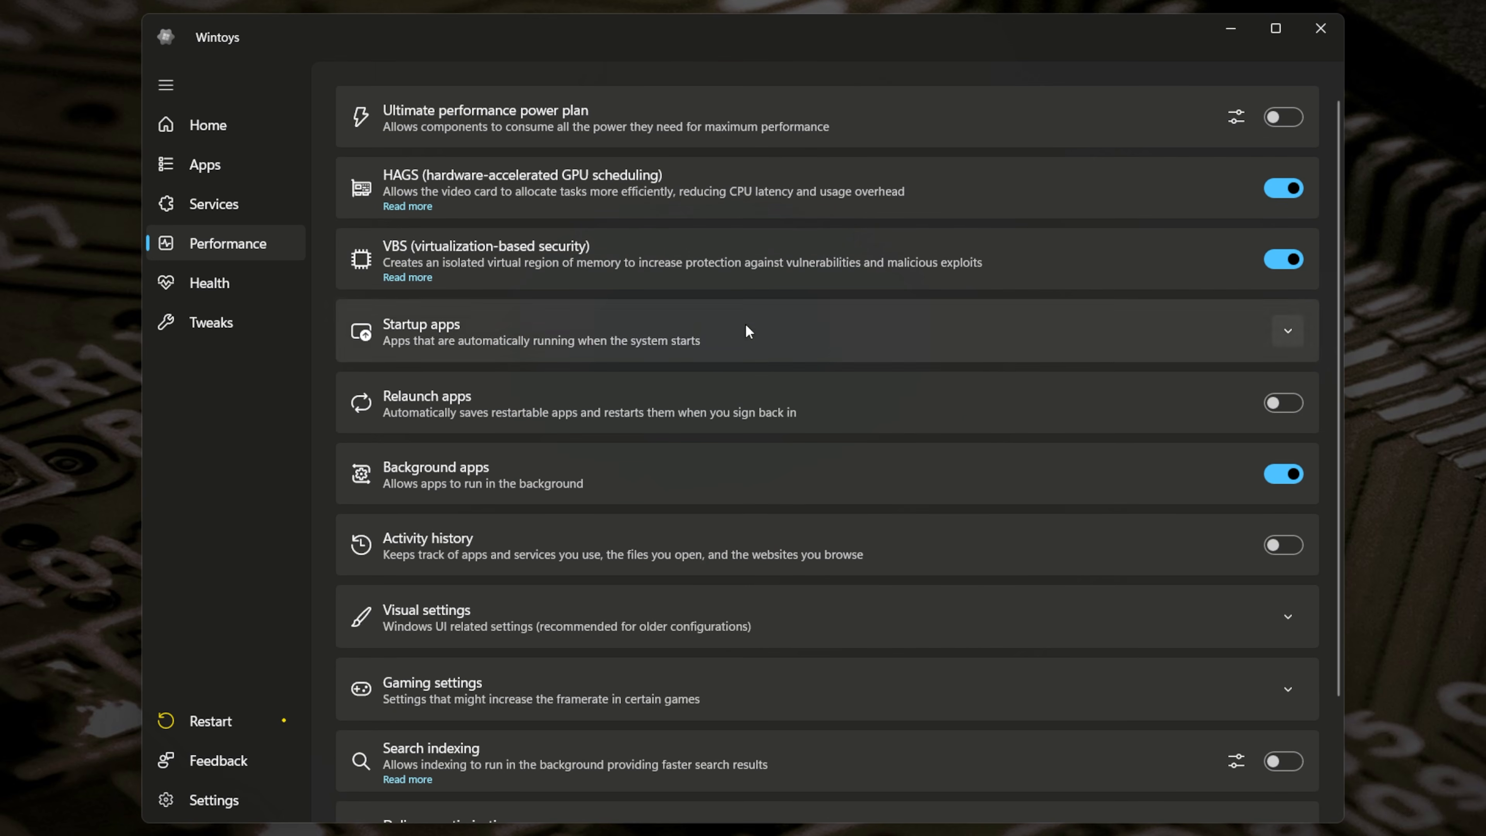
Step: Open the health settings and turn off Hibernation, leaving Fast startup disabled
{"action": "left_click", "coordinate": [200, 282]}
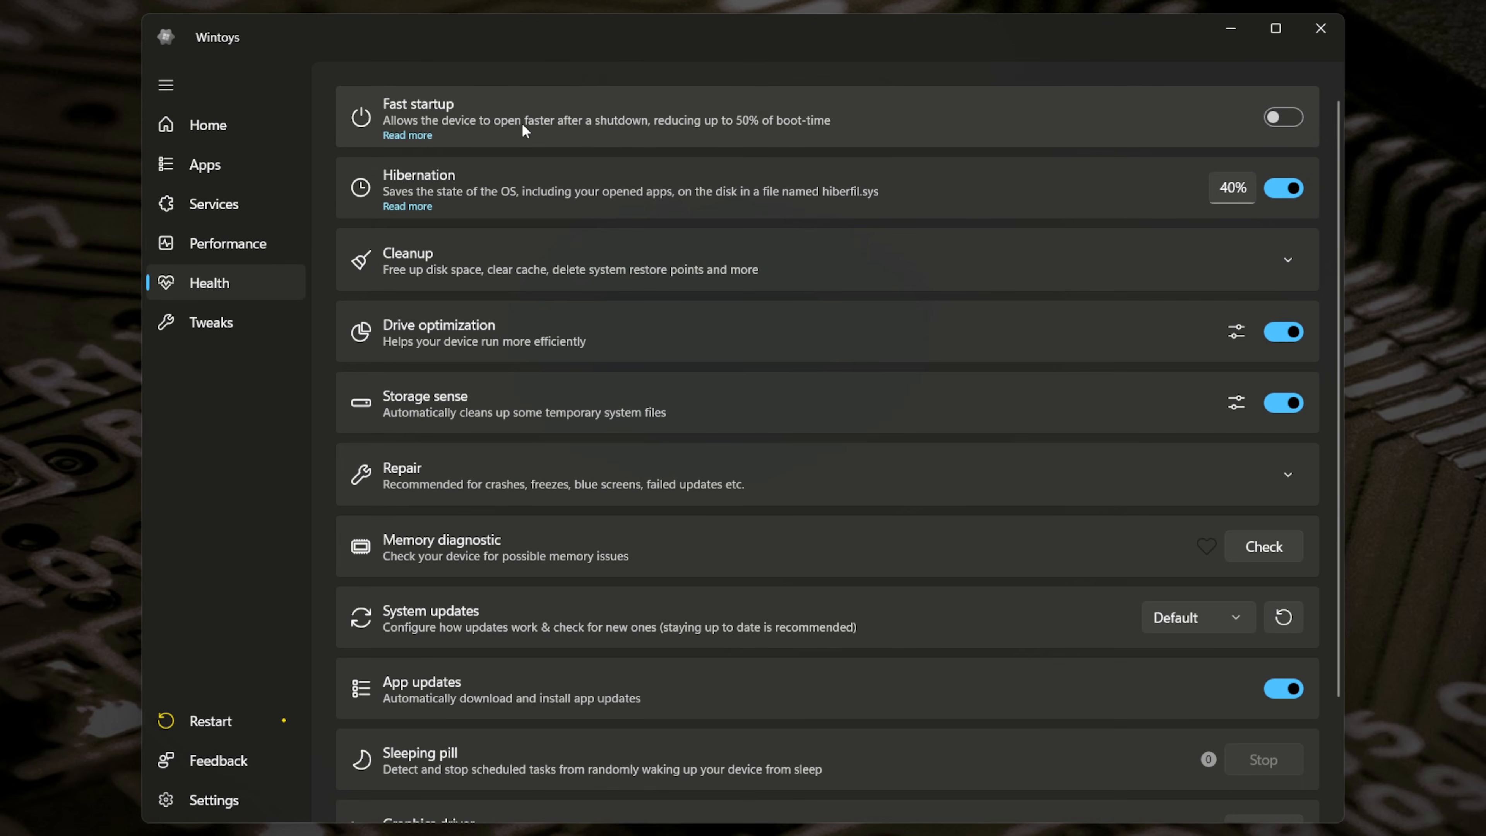
{"action": "mouse_move", "coordinate": [1294, 117]}
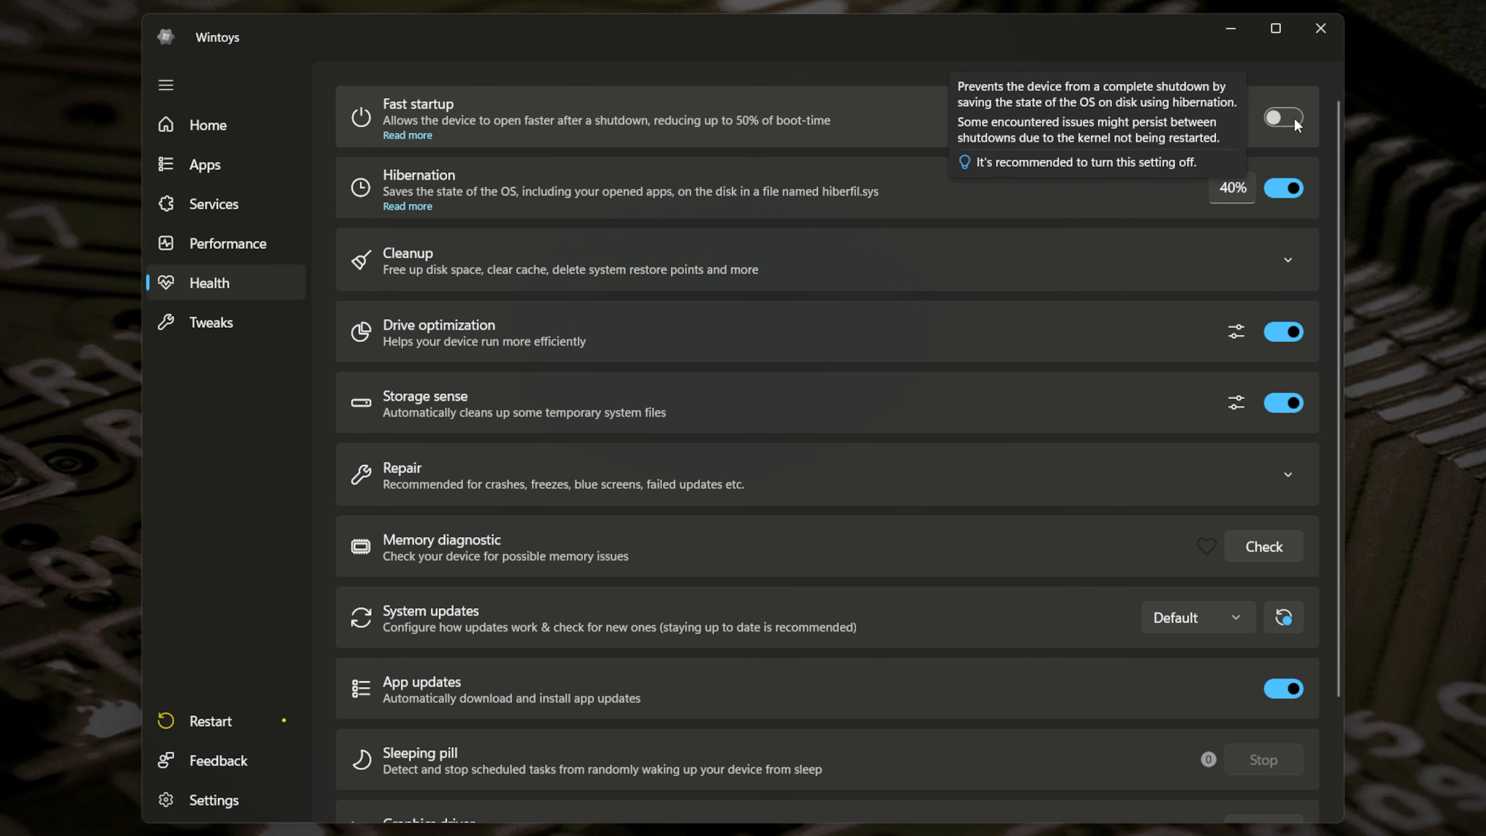
{"action": "left_click", "coordinate": [1286, 190]}
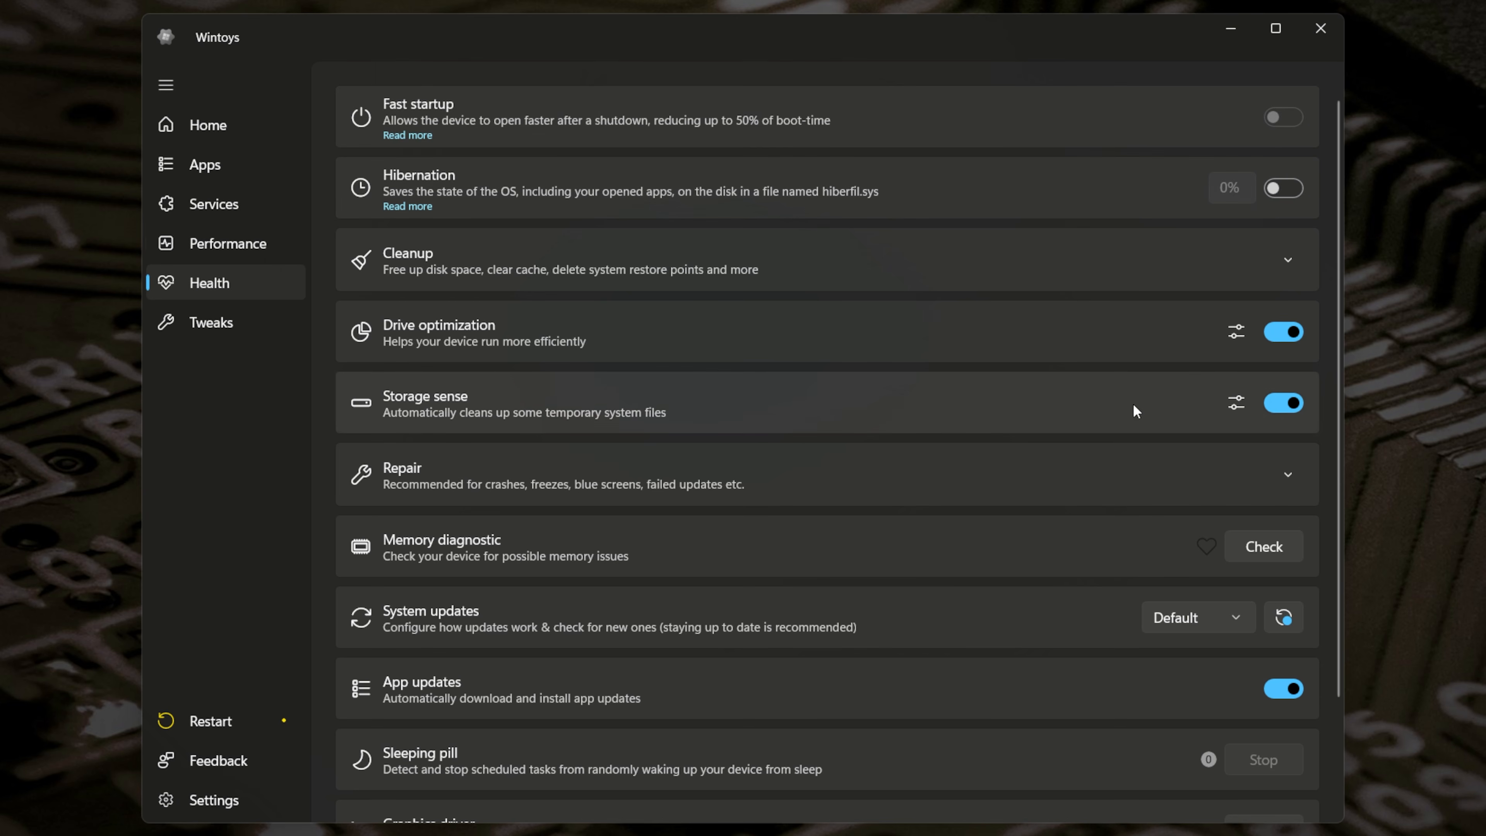
Step: Expand Cleanup to review which caches and files can be cleared, and collapse it again
{"action": "left_click", "coordinate": [1122, 272]}
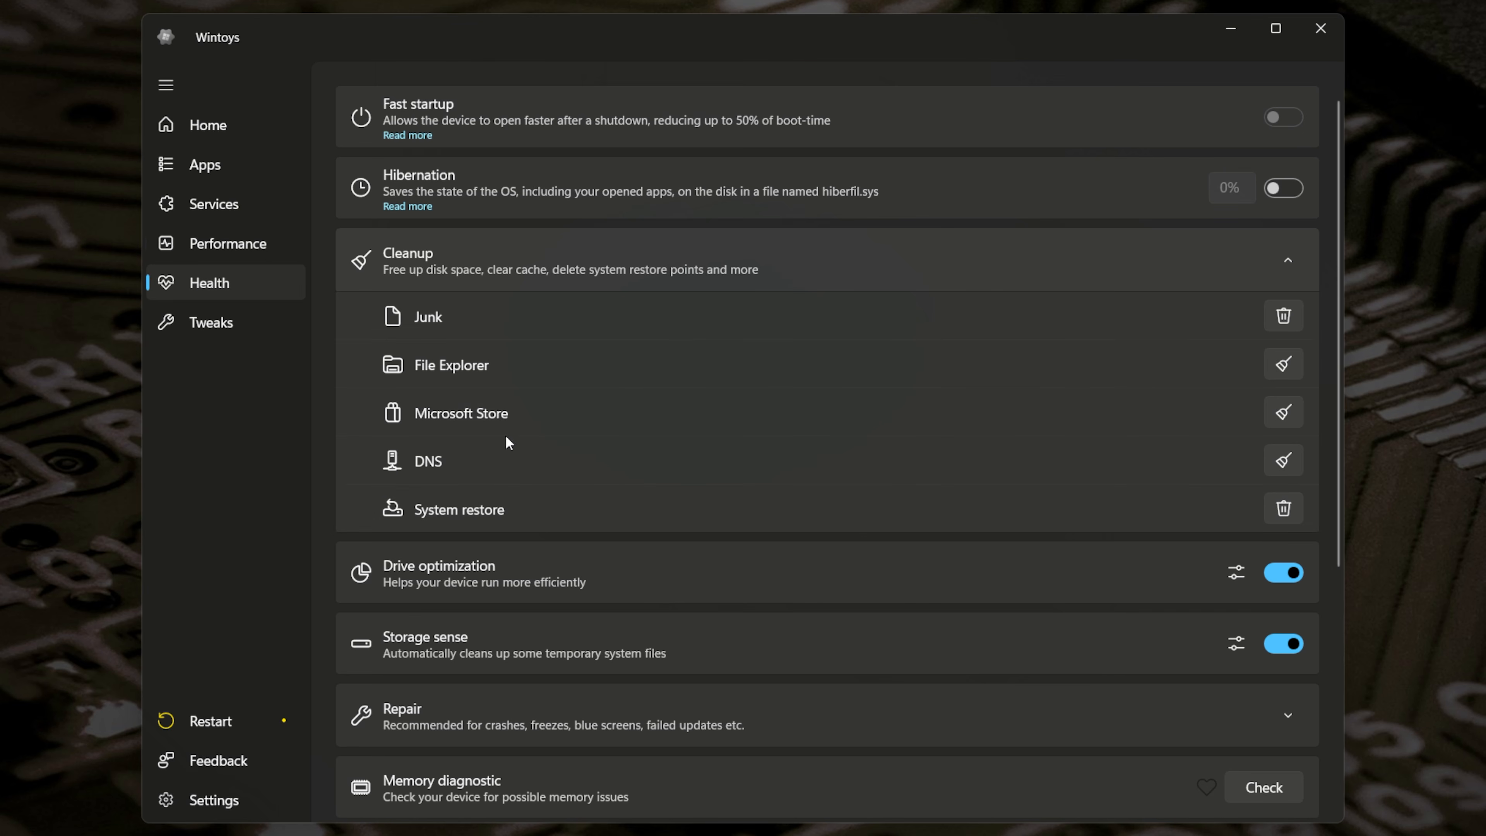
{"action": "left_click", "coordinate": [1291, 262]}
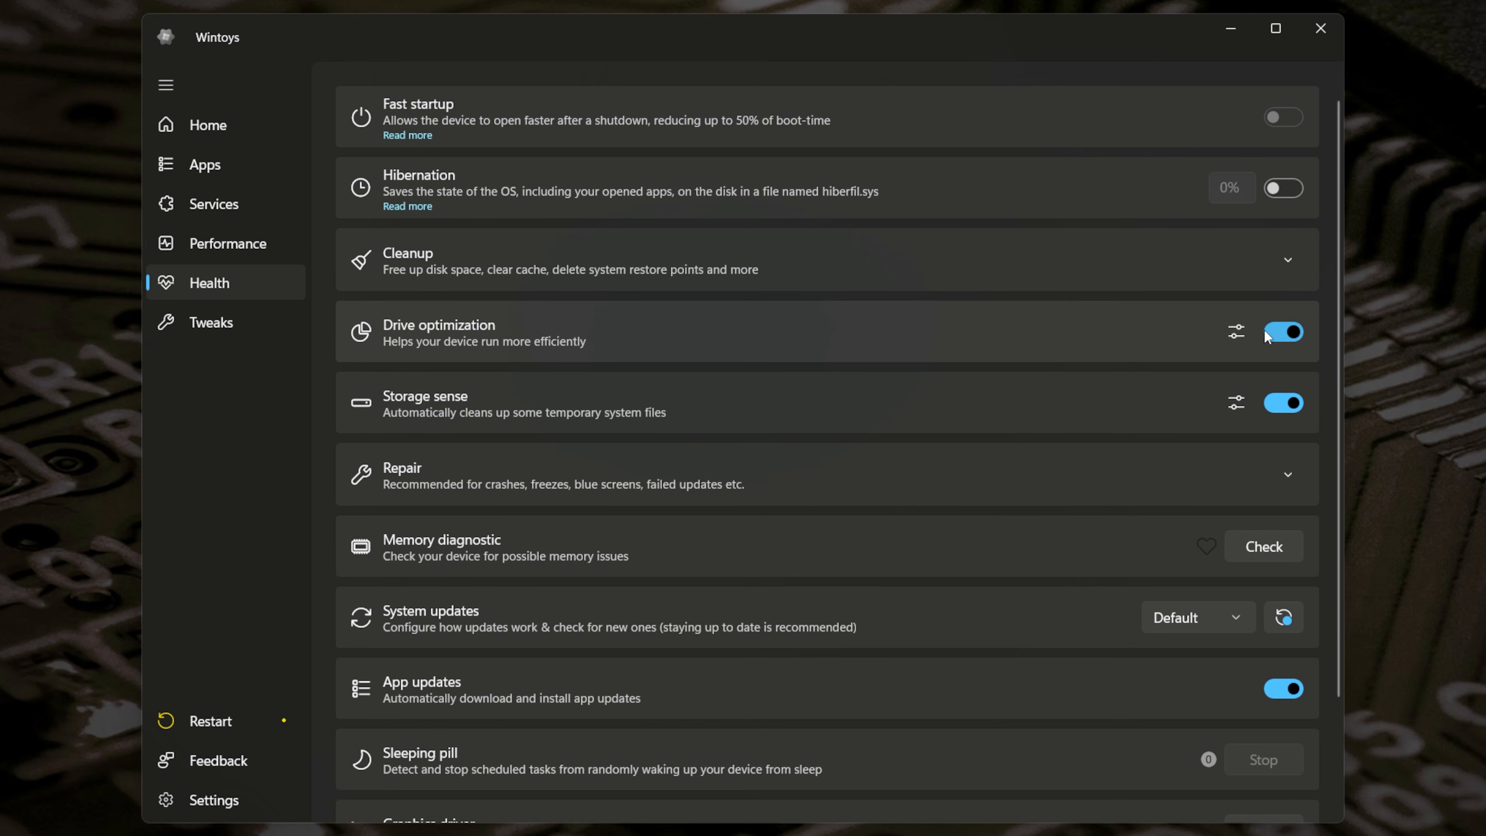
Step: View the drive status in the Drive optimization options, close them, and open the Storage sense options
{"action": "left_click", "coordinate": [1236, 332]}
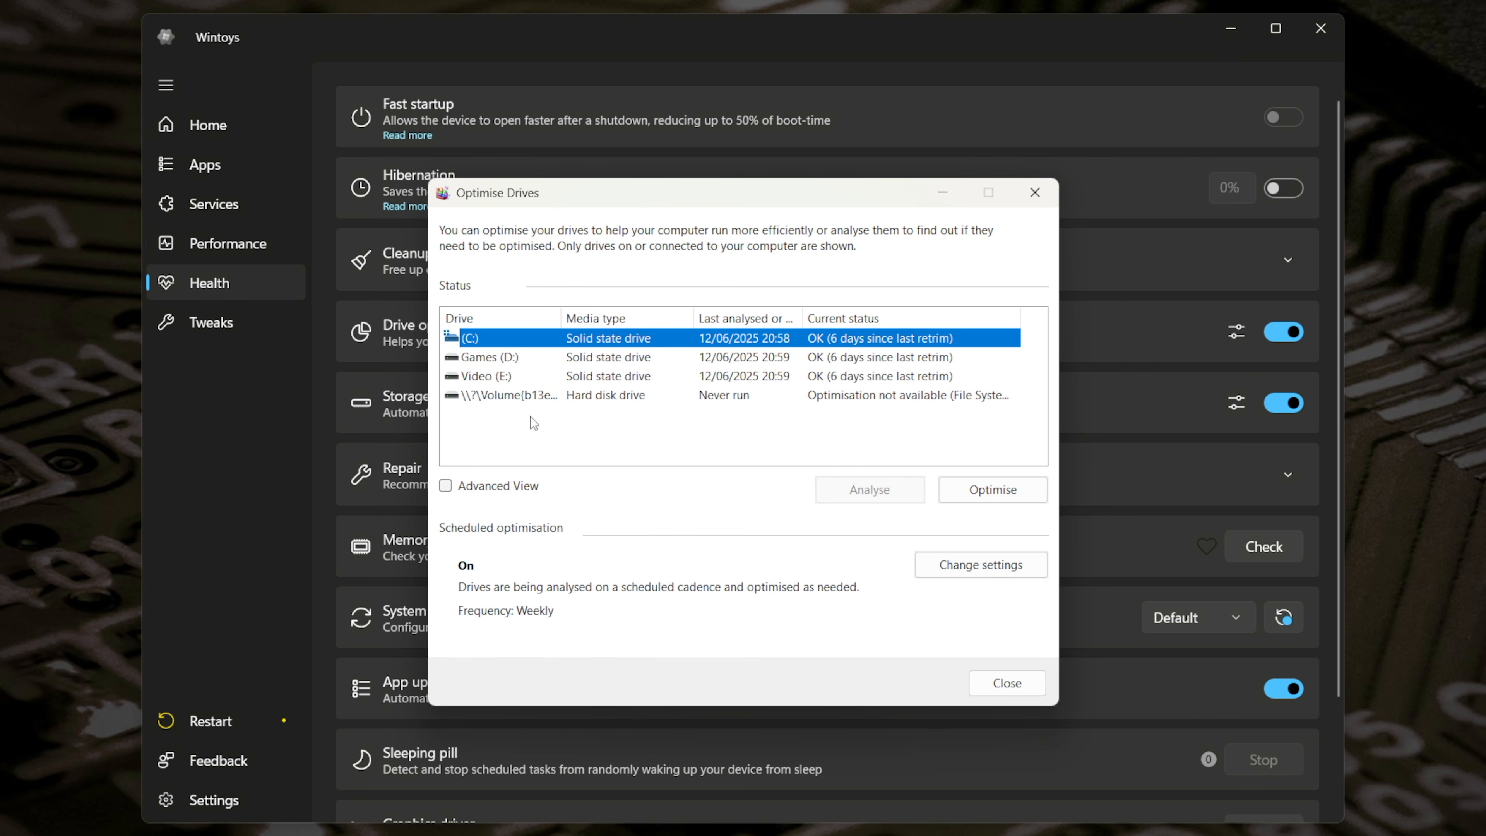
{"action": "left_click", "coordinate": [1035, 192]}
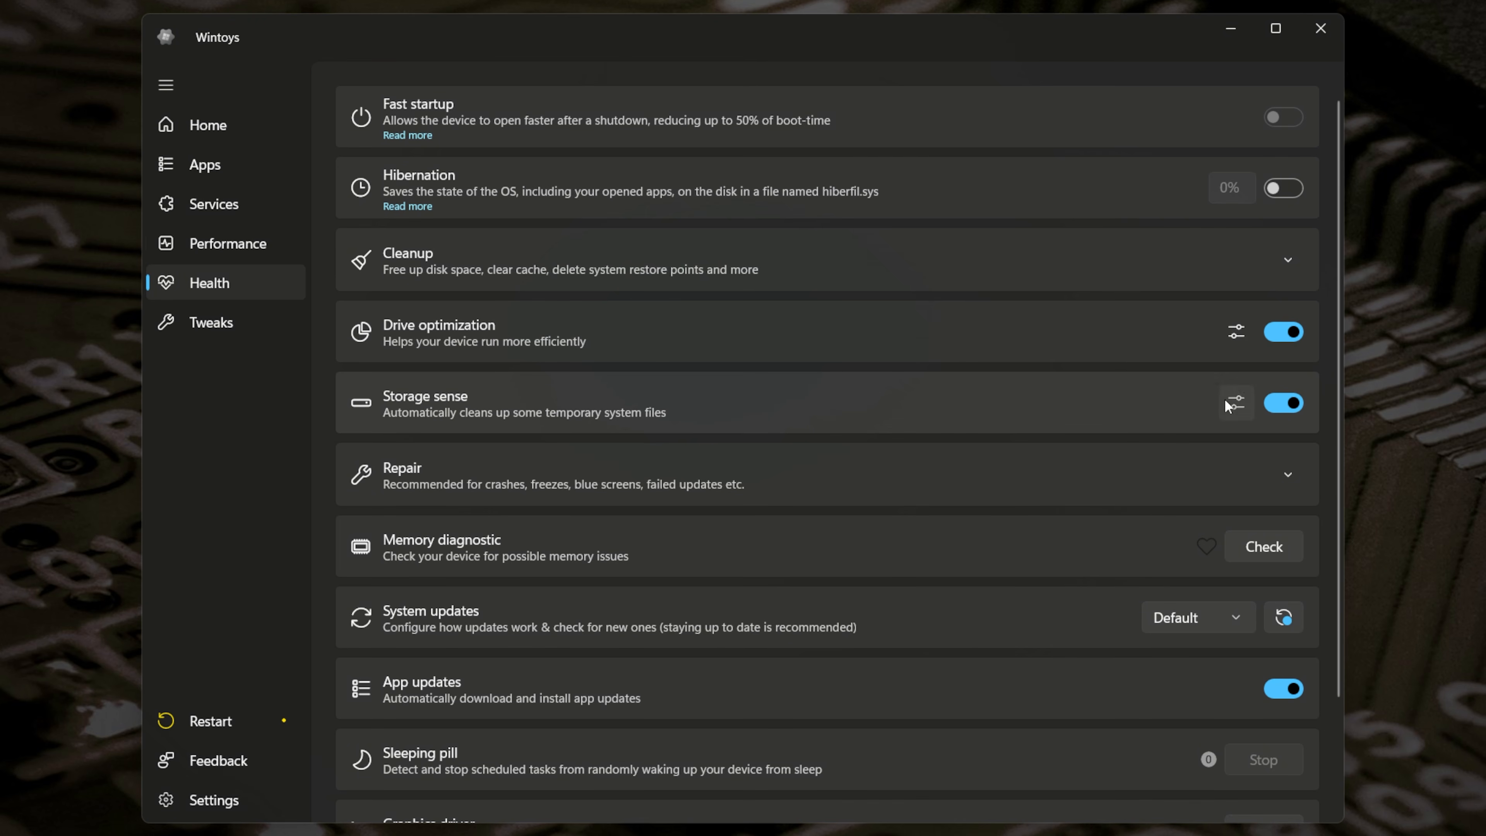
{"action": "left_click", "coordinate": [1236, 402]}
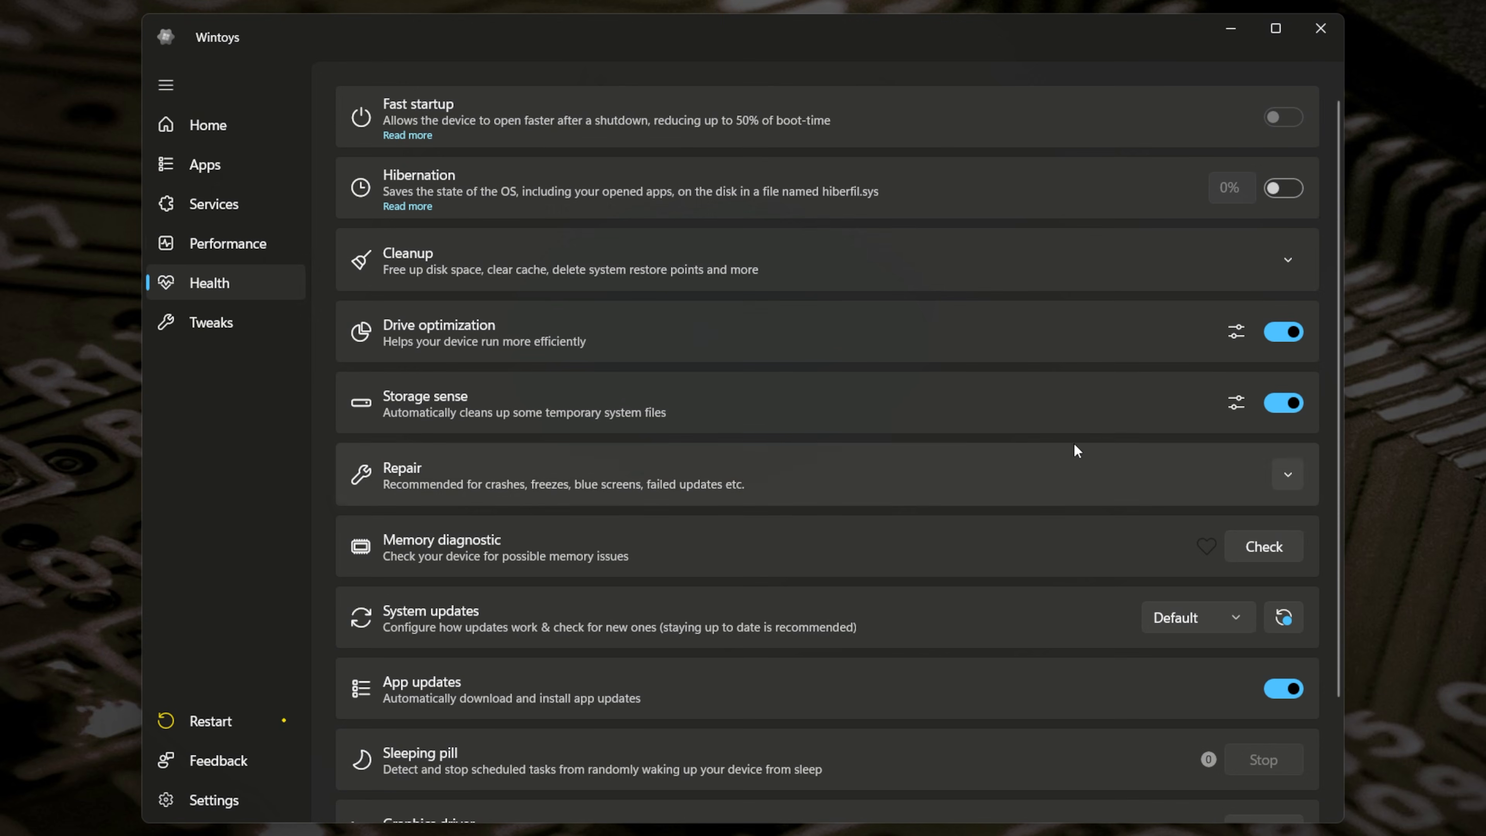
Step: Expand Repair, select the DISM, SFC and CHKDSK tools, and clear the selection without running a scan
{"action": "left_click", "coordinate": [823, 473]}
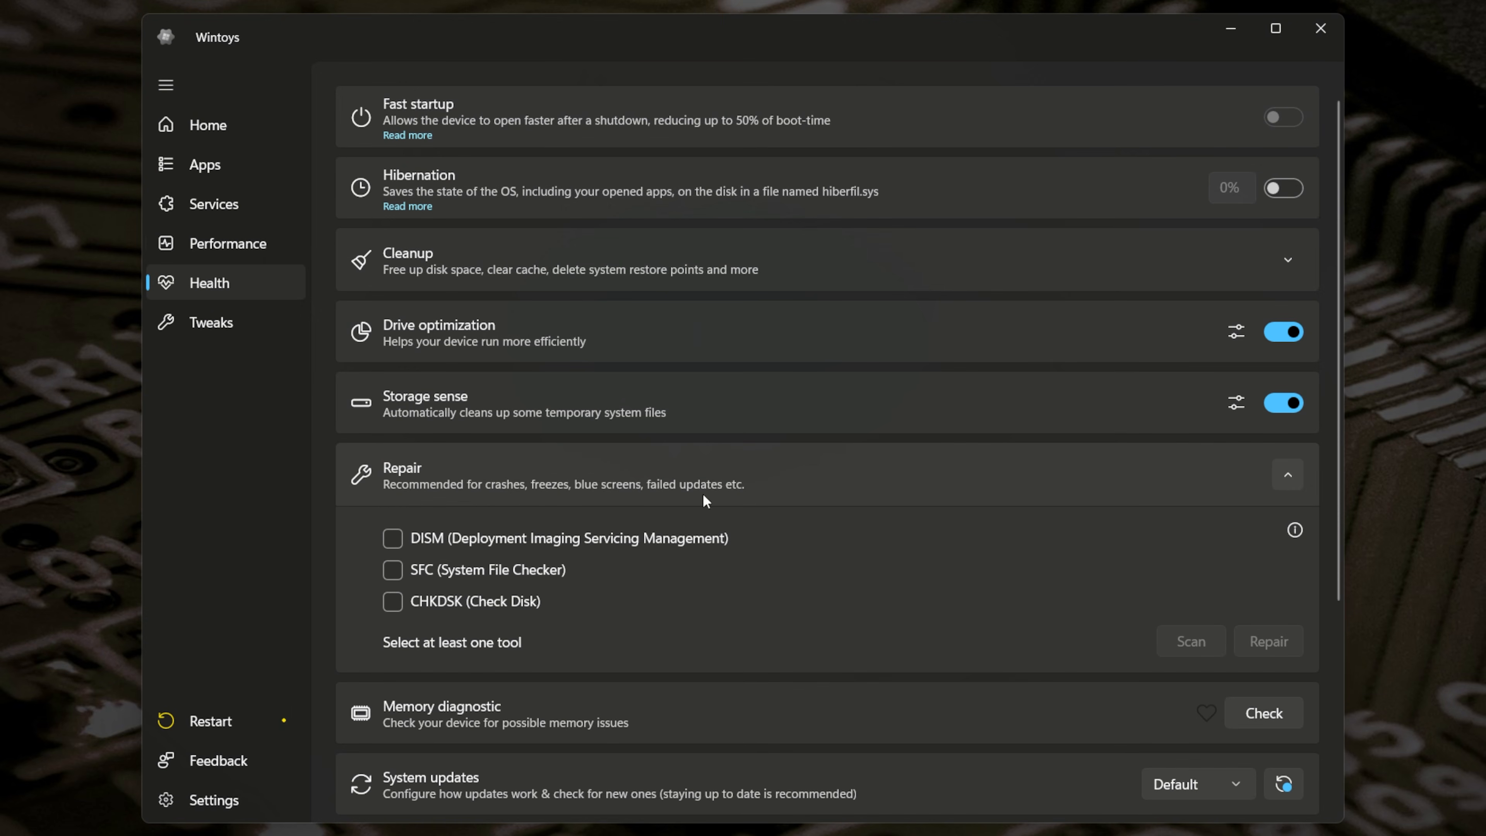
{"action": "left_click", "coordinate": [391, 540]}
{"action": "left_click", "coordinate": [392, 570]}
{"action": "left_click", "coordinate": [392, 601]}
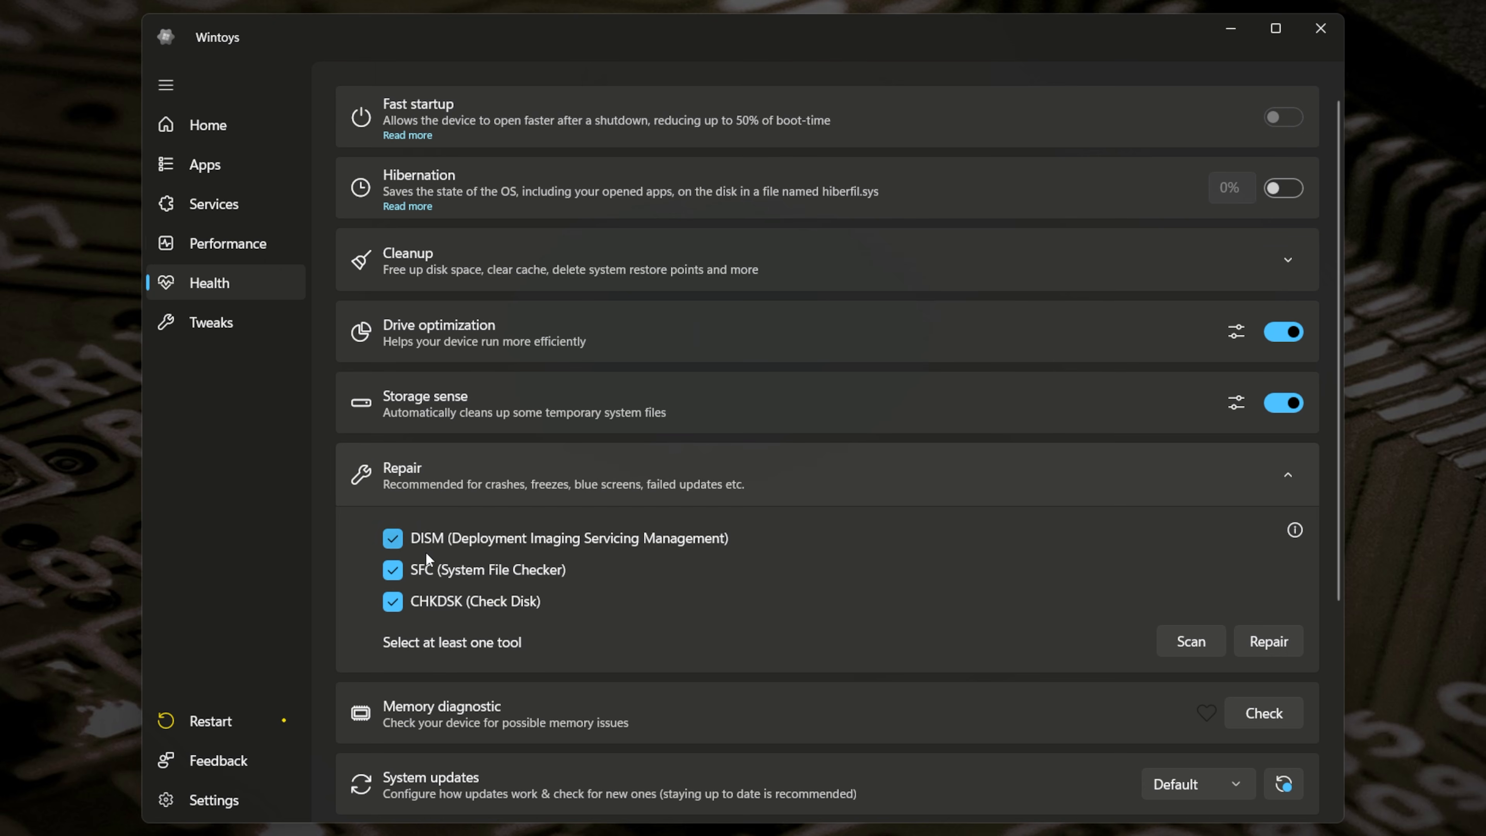
{"action": "left_click", "coordinate": [385, 604]}
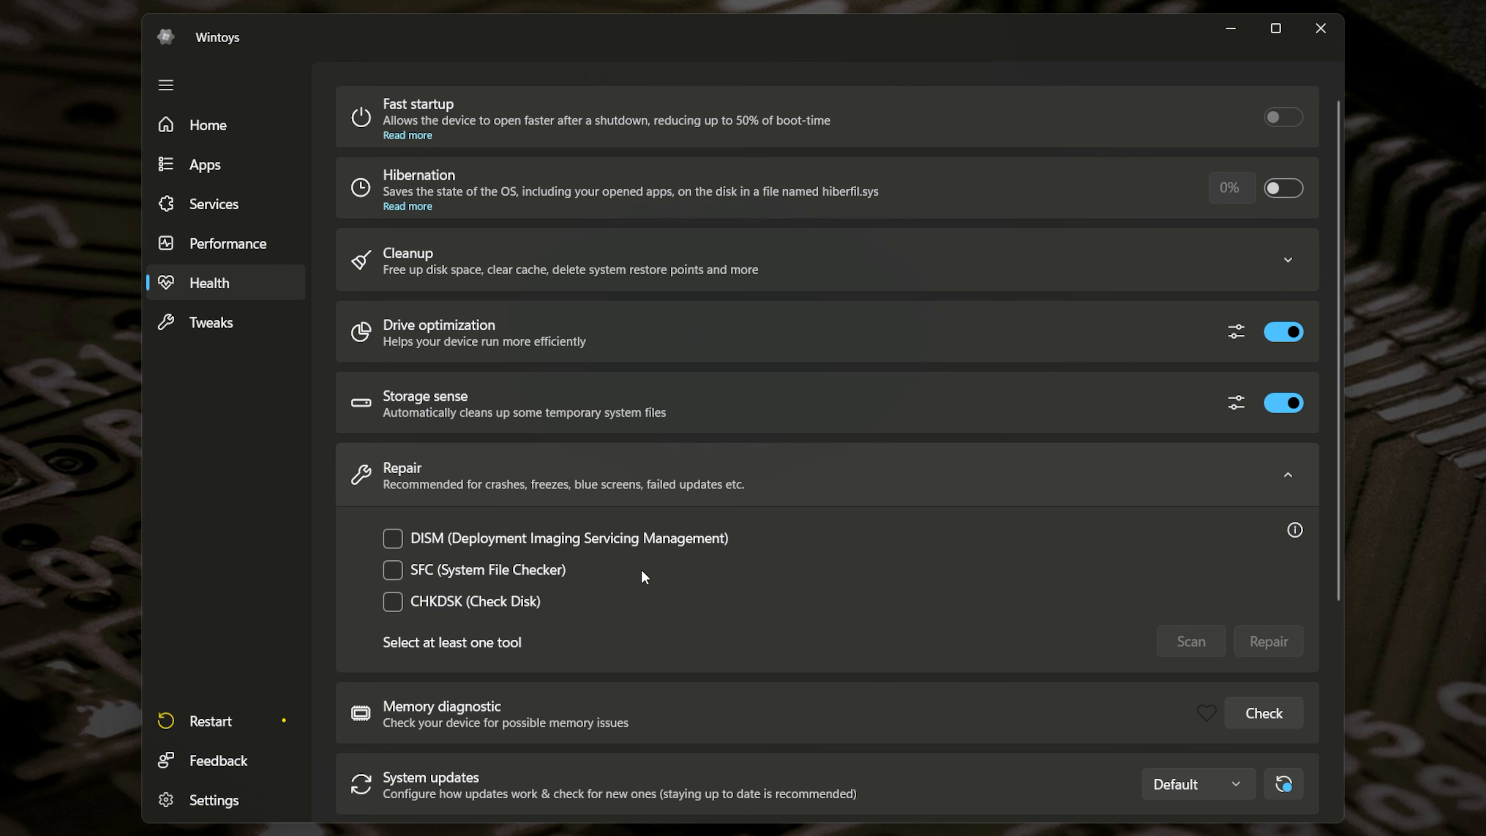
Step: Review the remaining health settings and check the available System updates modes without choosing a different one
{"action": "scroll", "coordinate": [640, 569], "scroll_direction": "down", "scroll_amount": 5}
{"action": "scroll", "coordinate": [639, 565], "scroll_direction": "up", "scroll_amount": 3}
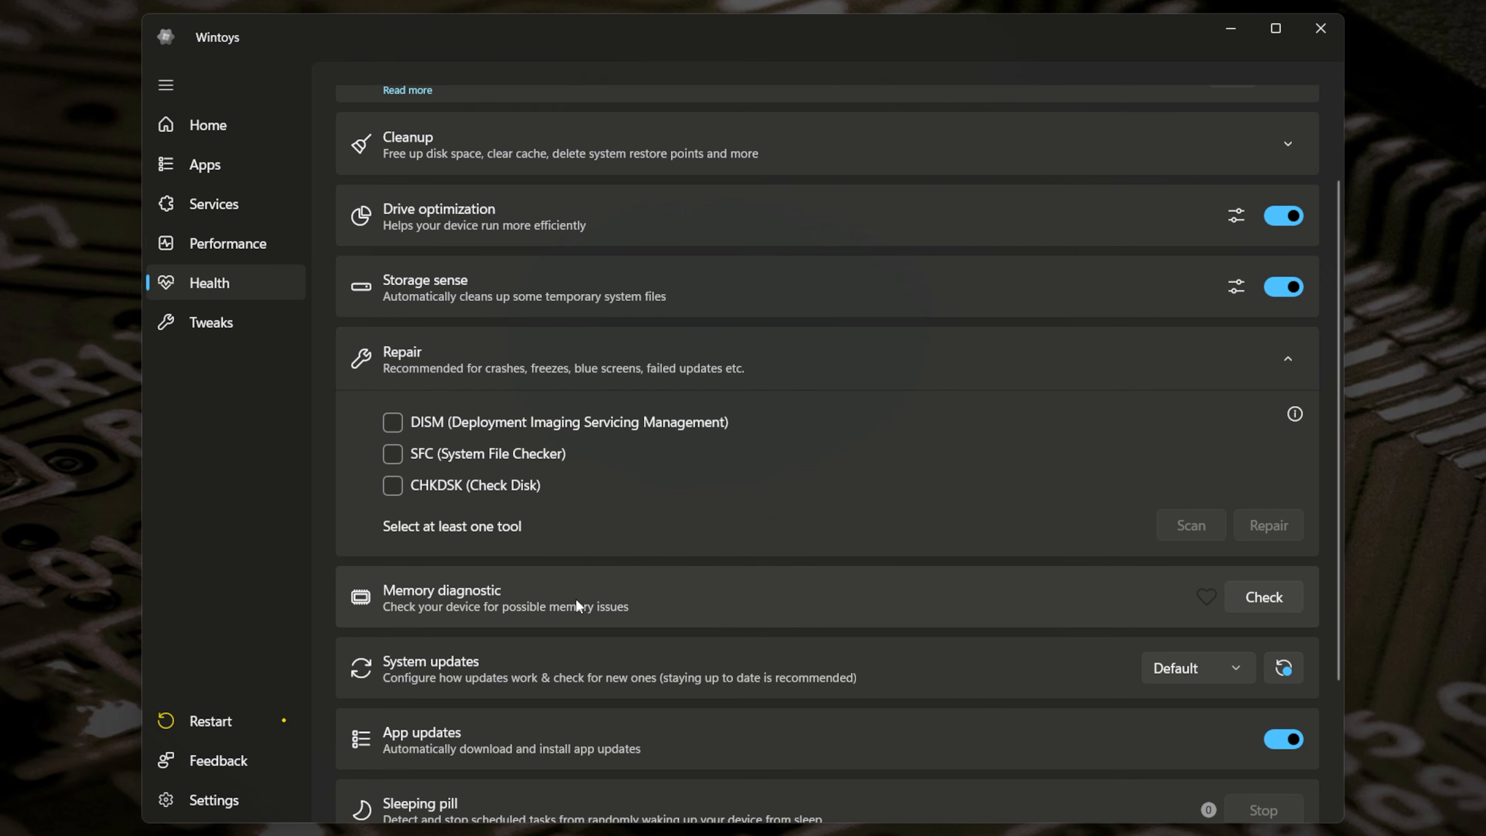
{"action": "scroll", "coordinate": [575, 598], "scroll_direction": "down", "scroll_amount": 3}
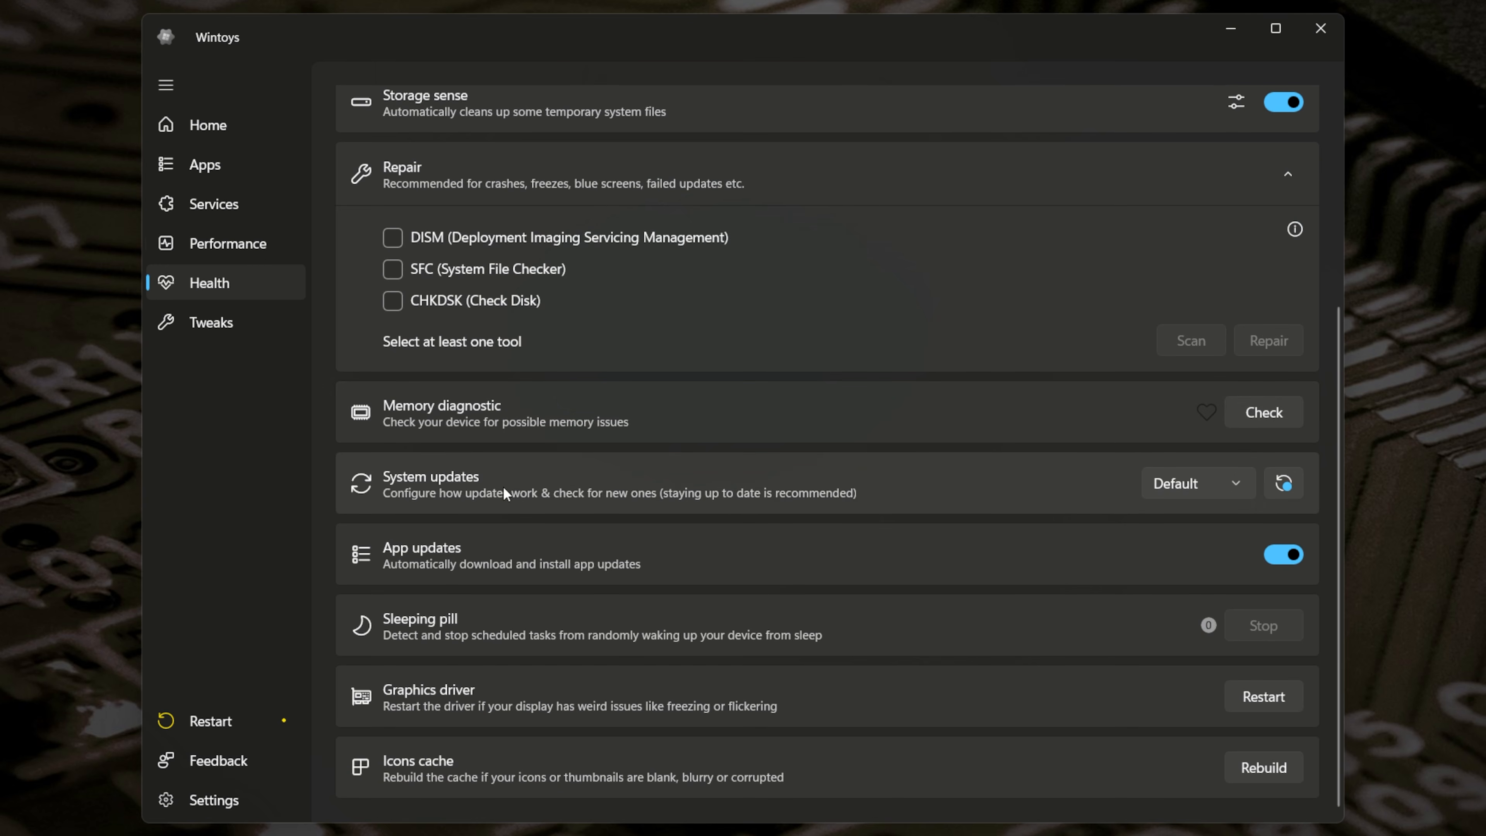
{"action": "left_click", "coordinate": [1241, 480]}
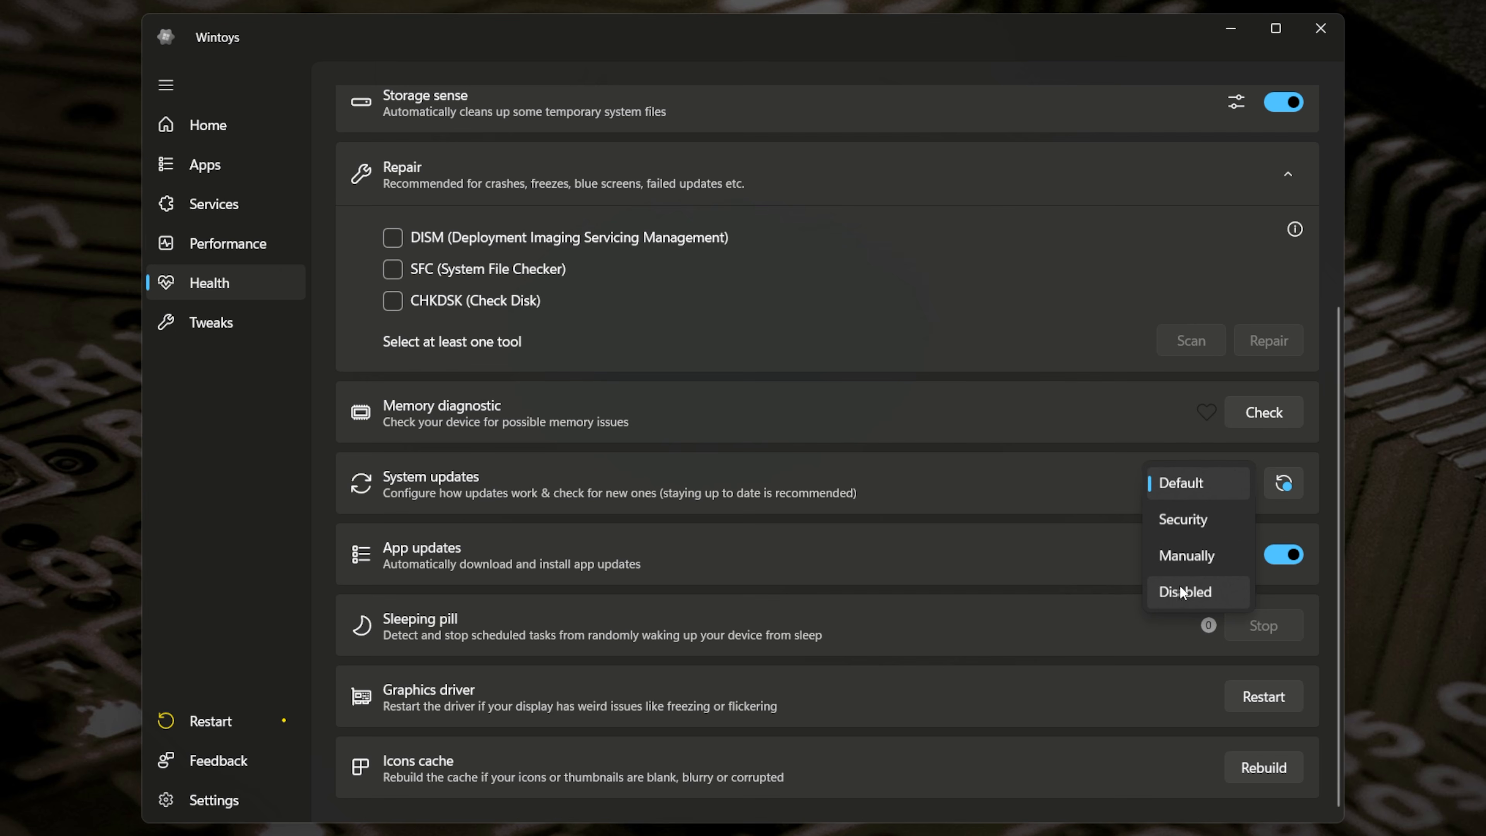
{"action": "mouse_move", "coordinate": [1180, 553]}
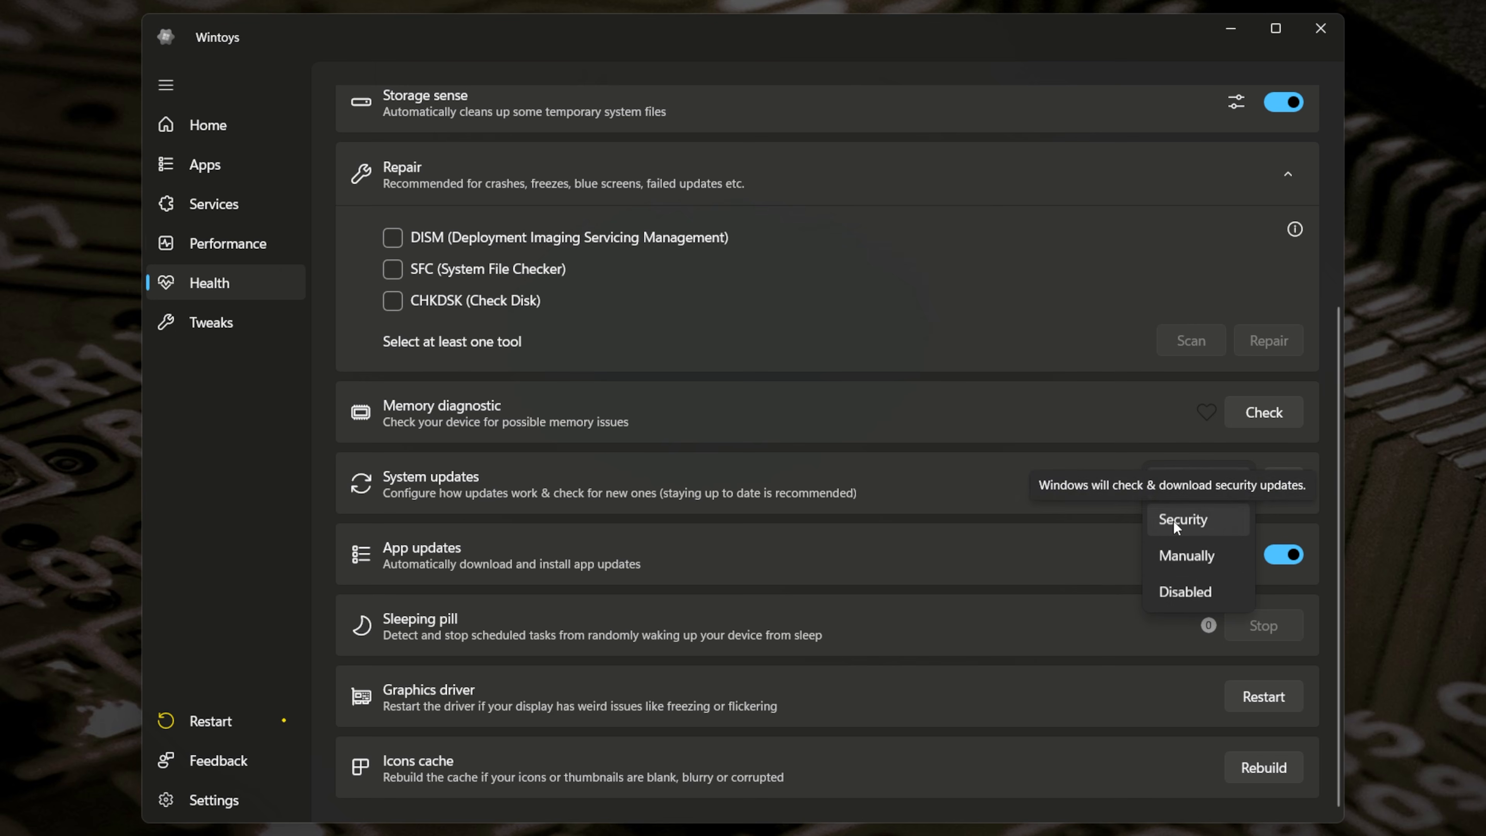
{"action": "left_click", "coordinate": [935, 486]}
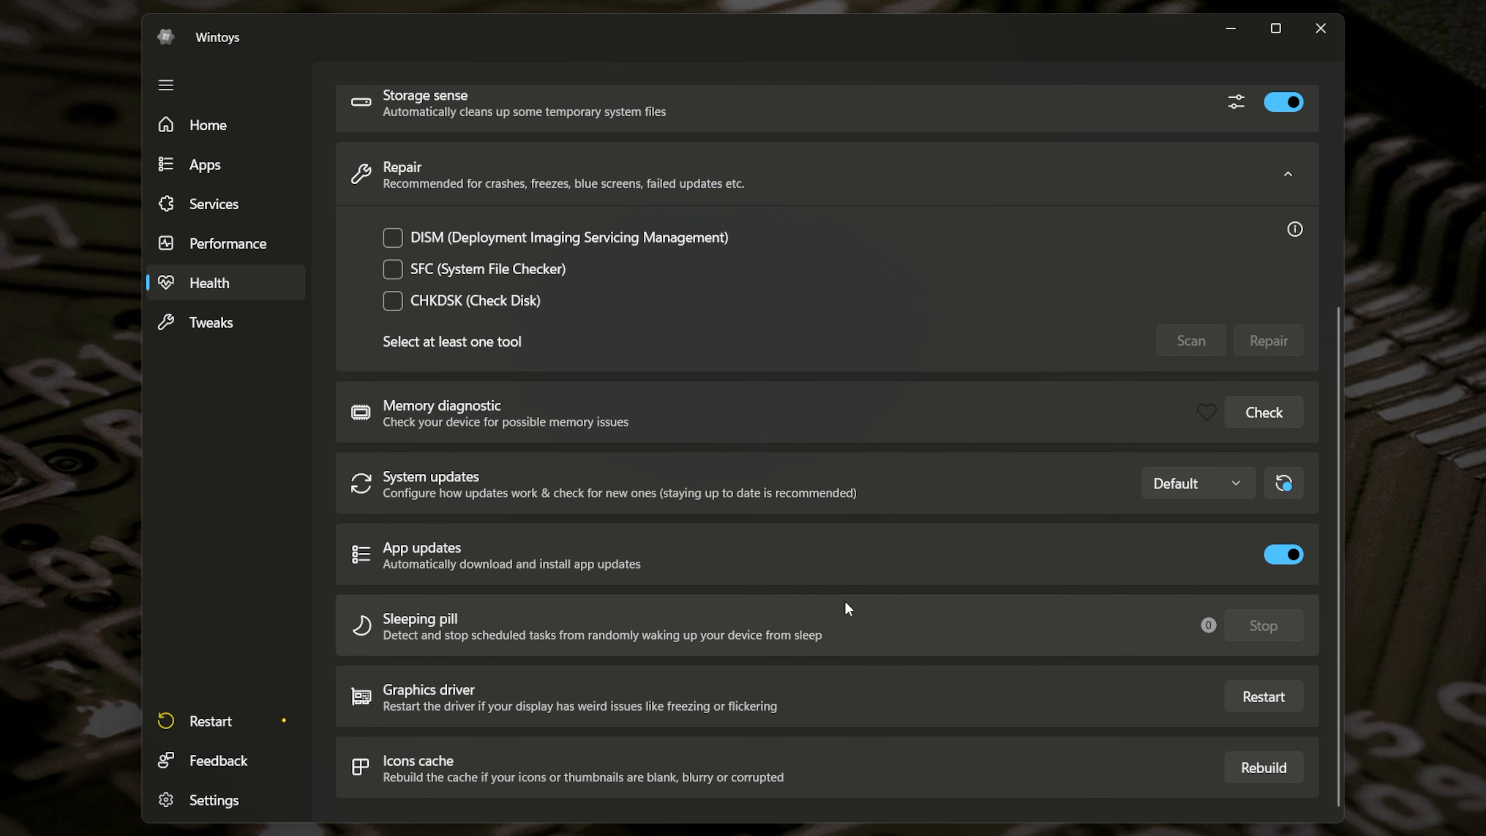
Step: Open the Desktop tweaks, review their options, and switch Shortcut arrow off and back on
{"action": "left_click", "coordinate": [197, 327]}
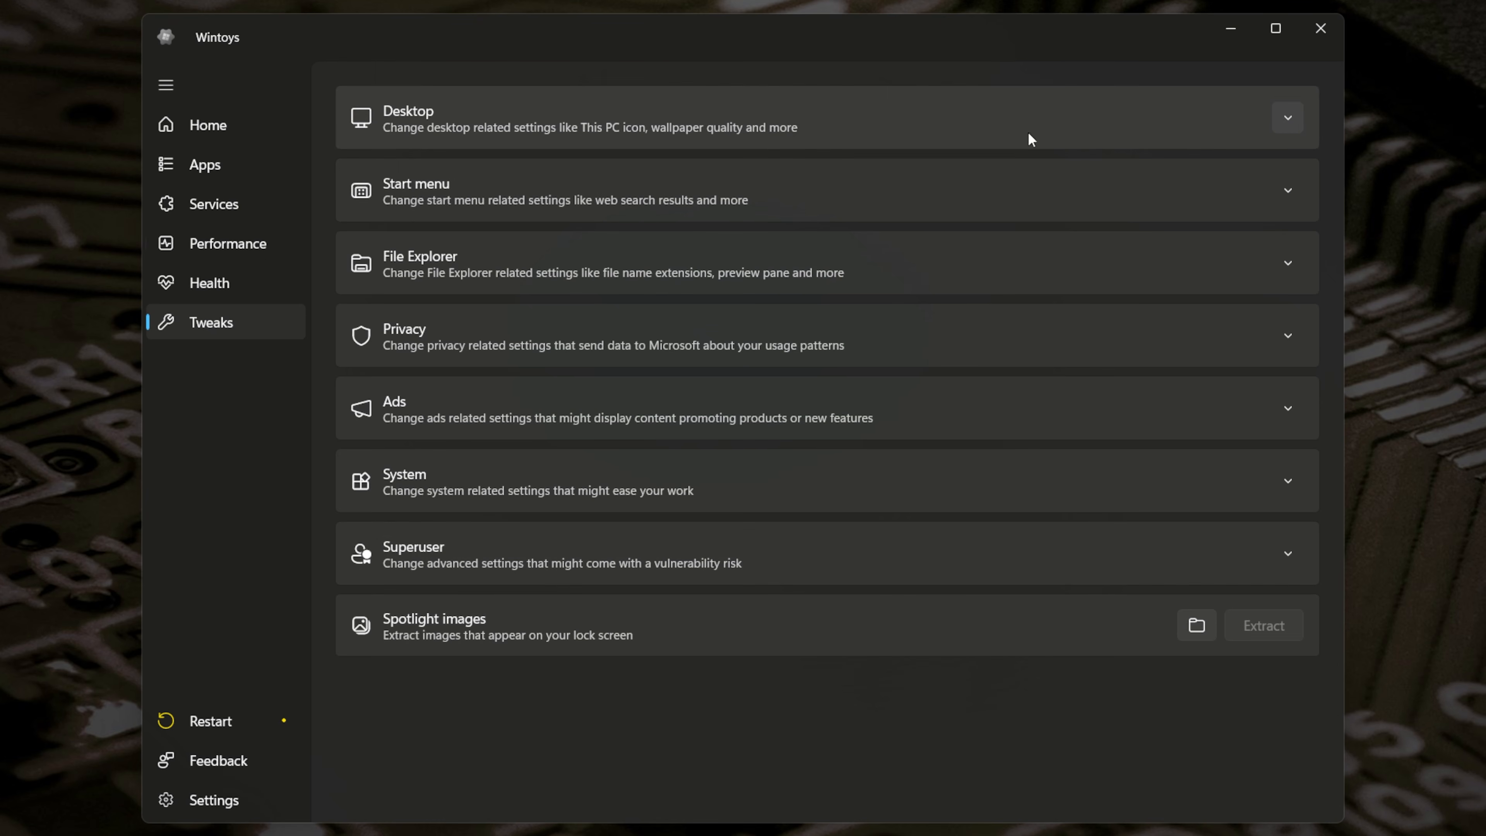
{"action": "left_click", "coordinate": [1285, 117]}
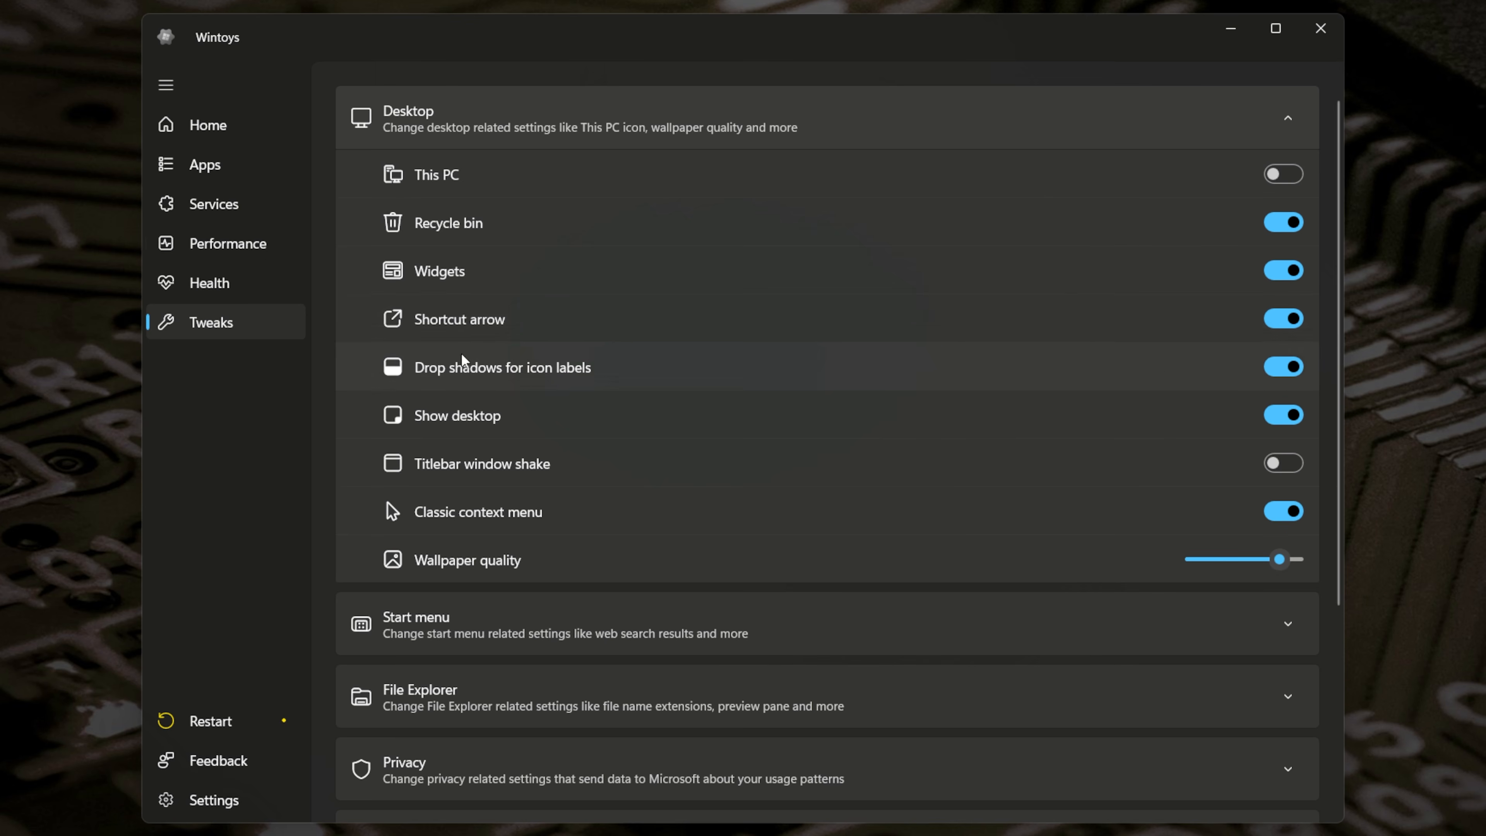
{"action": "left_click", "coordinate": [1282, 319]}
{"action": "left_click", "coordinate": [1280, 318]}
Step: Expand the Start menu tweaks and turn off web results when searching and Autoinstall suggestions
{"action": "scroll", "coordinate": [948, 513], "scroll_direction": "down", "scroll_amount": 3}
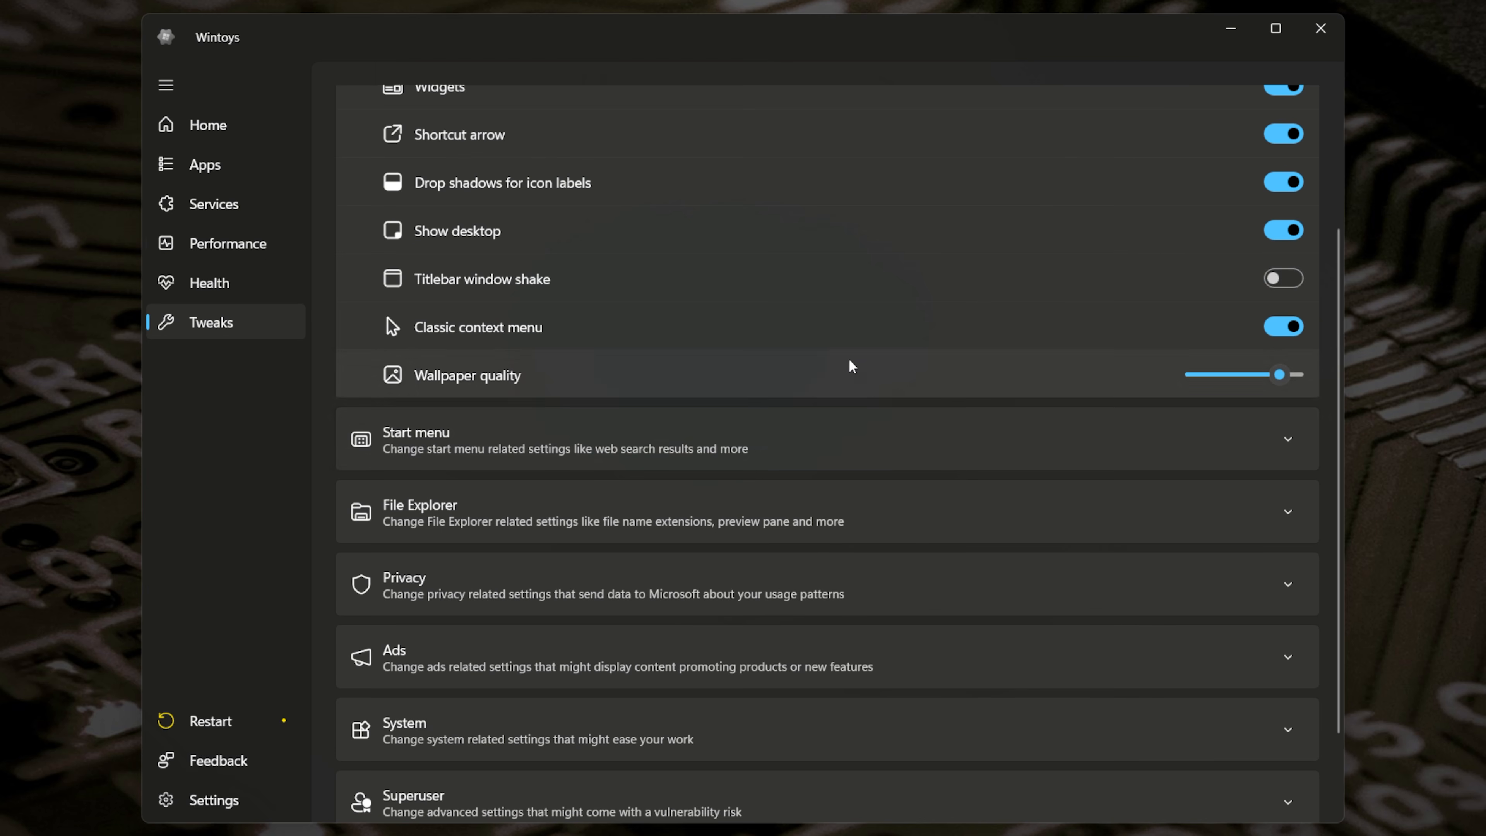
{"action": "left_click", "coordinate": [572, 438]}
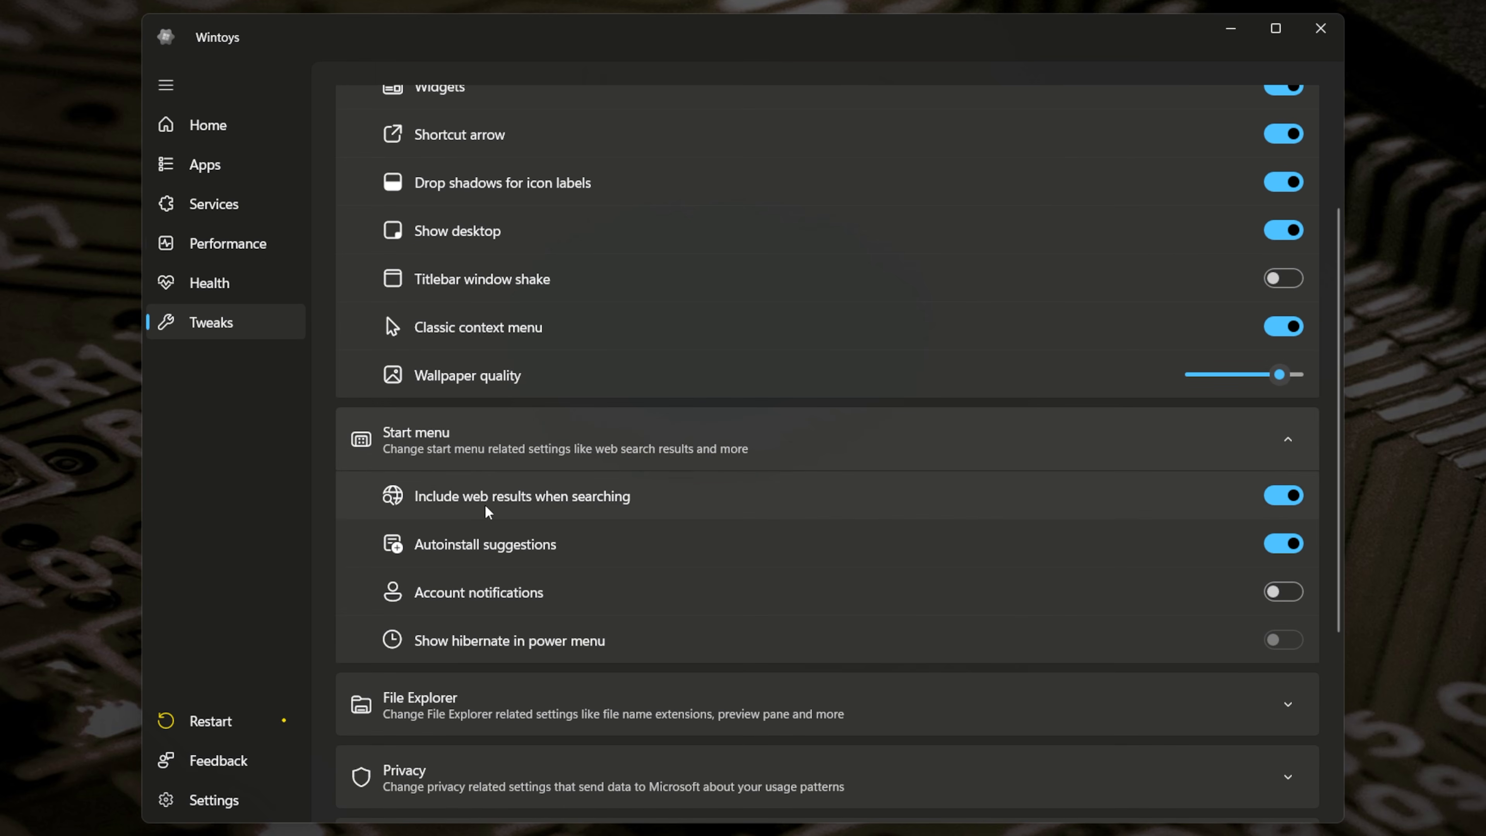
{"action": "left_click", "coordinate": [1286, 507]}
{"action": "left_click", "coordinate": [1270, 543]}
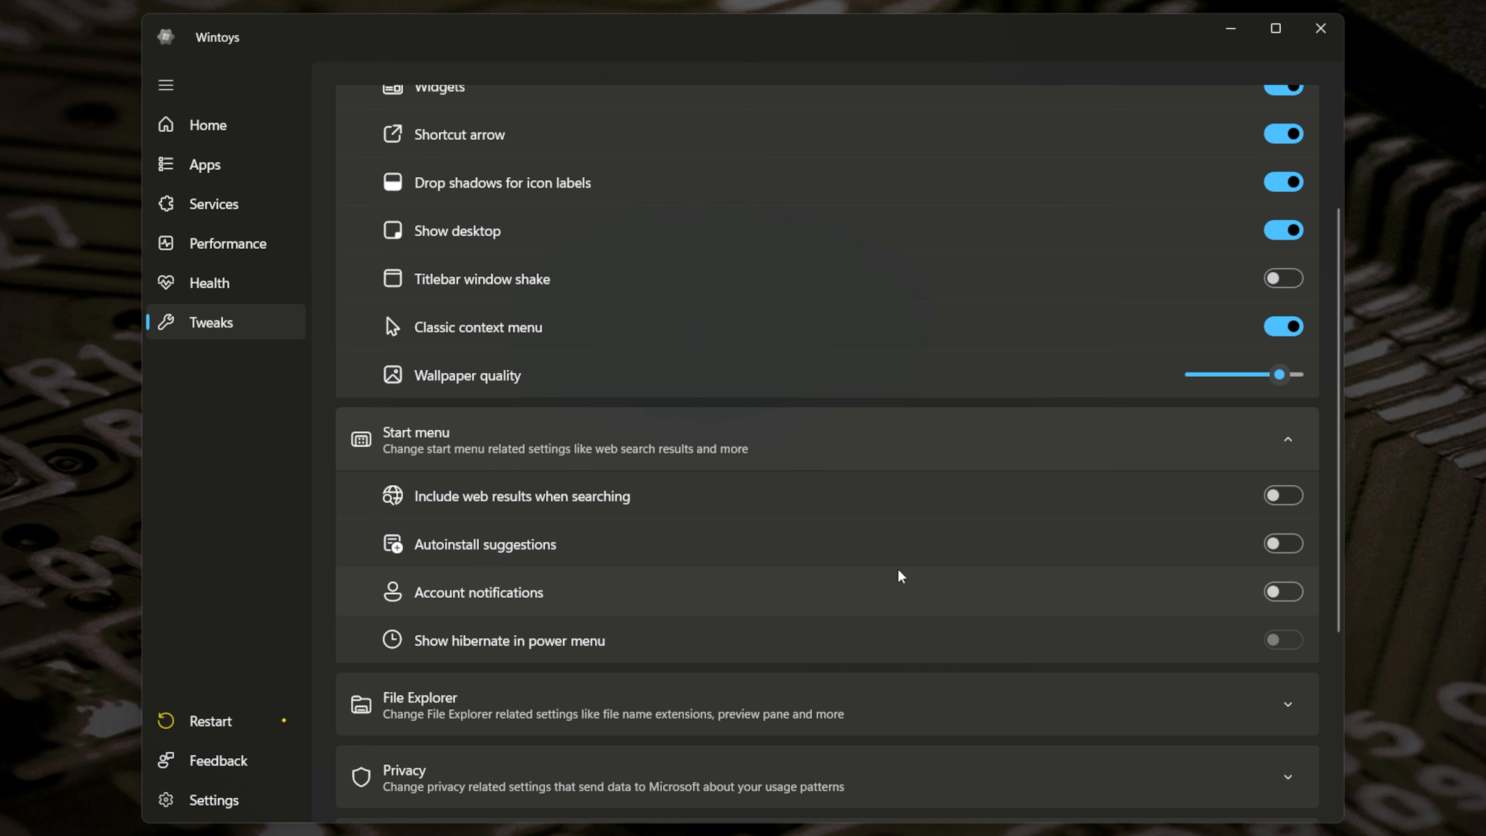
Step: Expand the File Explorer tweaks and examine their options, including the explanation for showing hidden and system items
{"action": "scroll", "coordinate": [1068, 571], "scroll_direction": "down", "scroll_amount": 3}
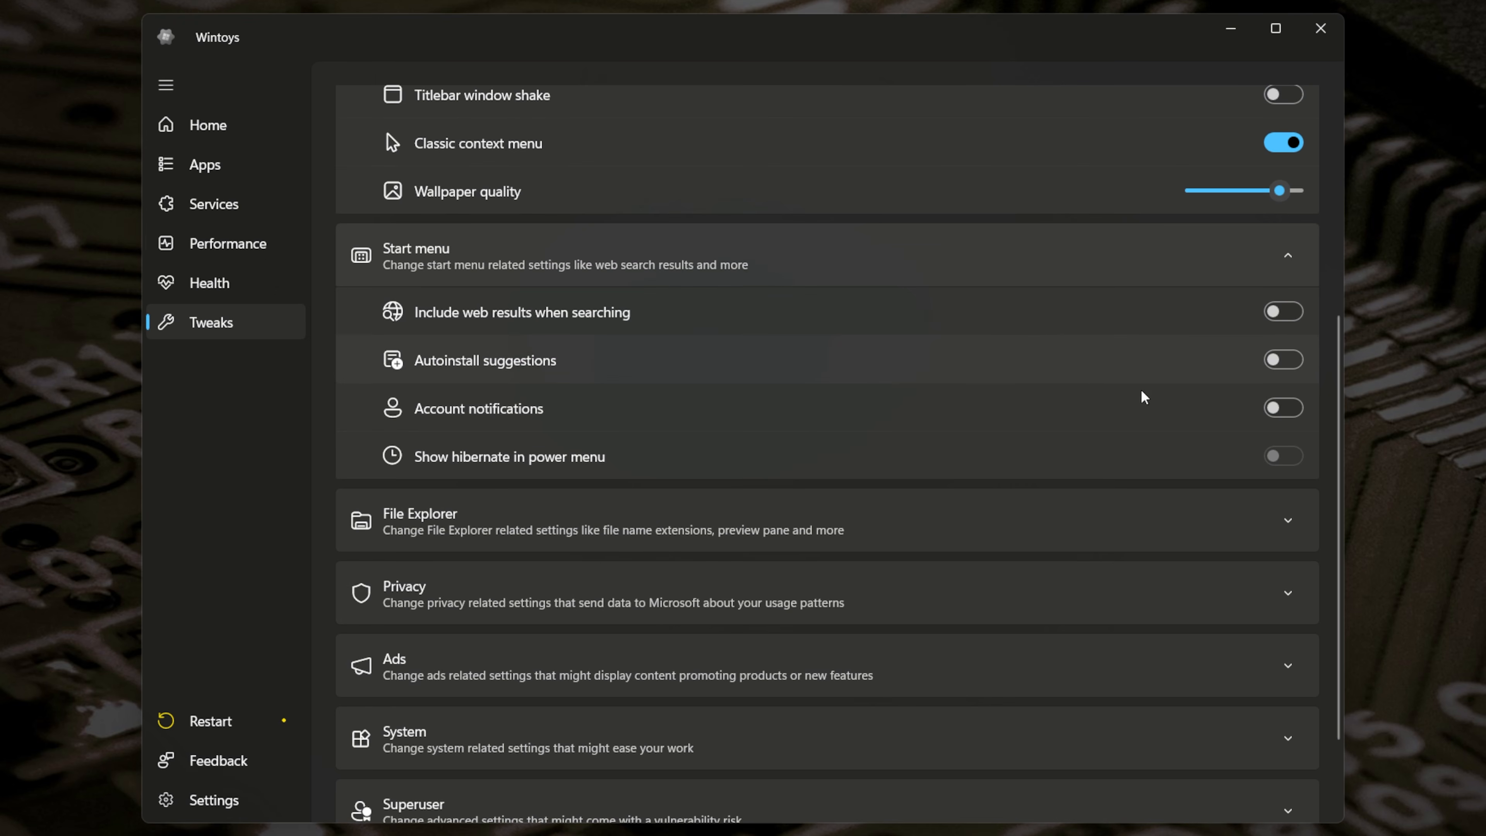
{"action": "left_click", "coordinate": [1286, 520]}
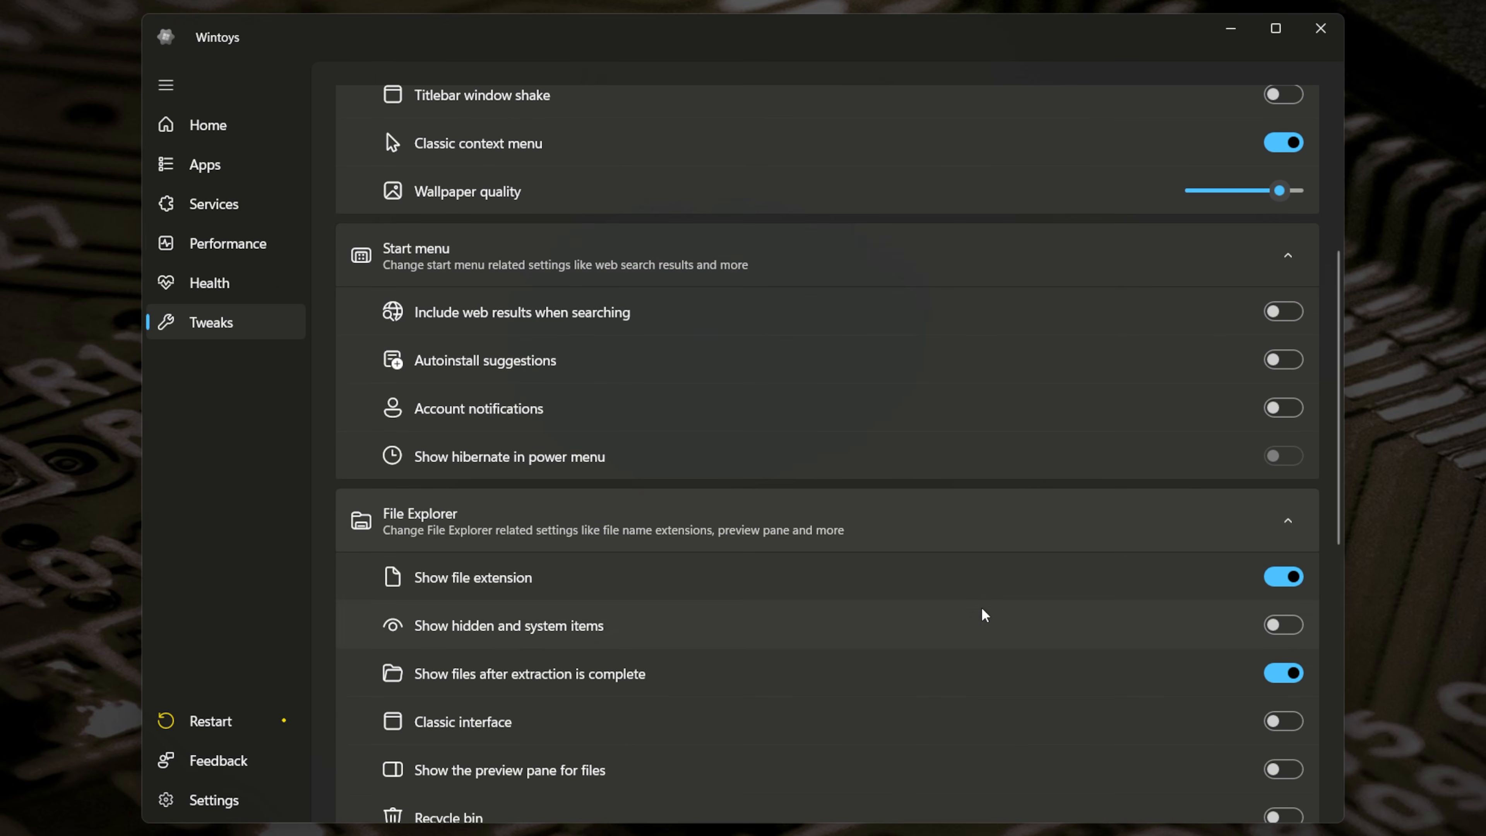
{"action": "scroll", "coordinate": [982, 609], "scroll_direction": "down", "scroll_amount": 6}
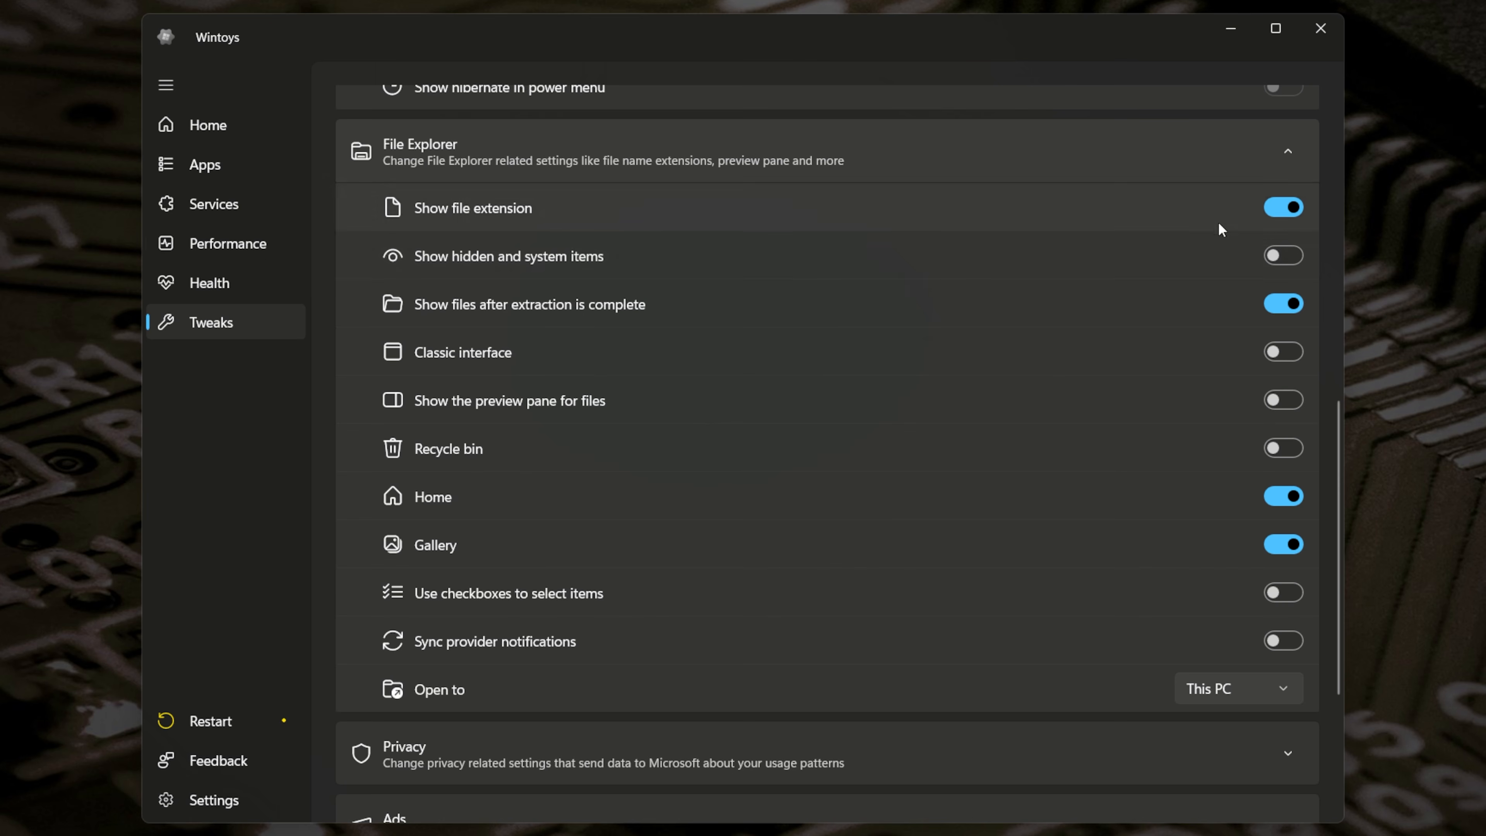
{"action": "mouse_move", "coordinate": [1278, 255]}
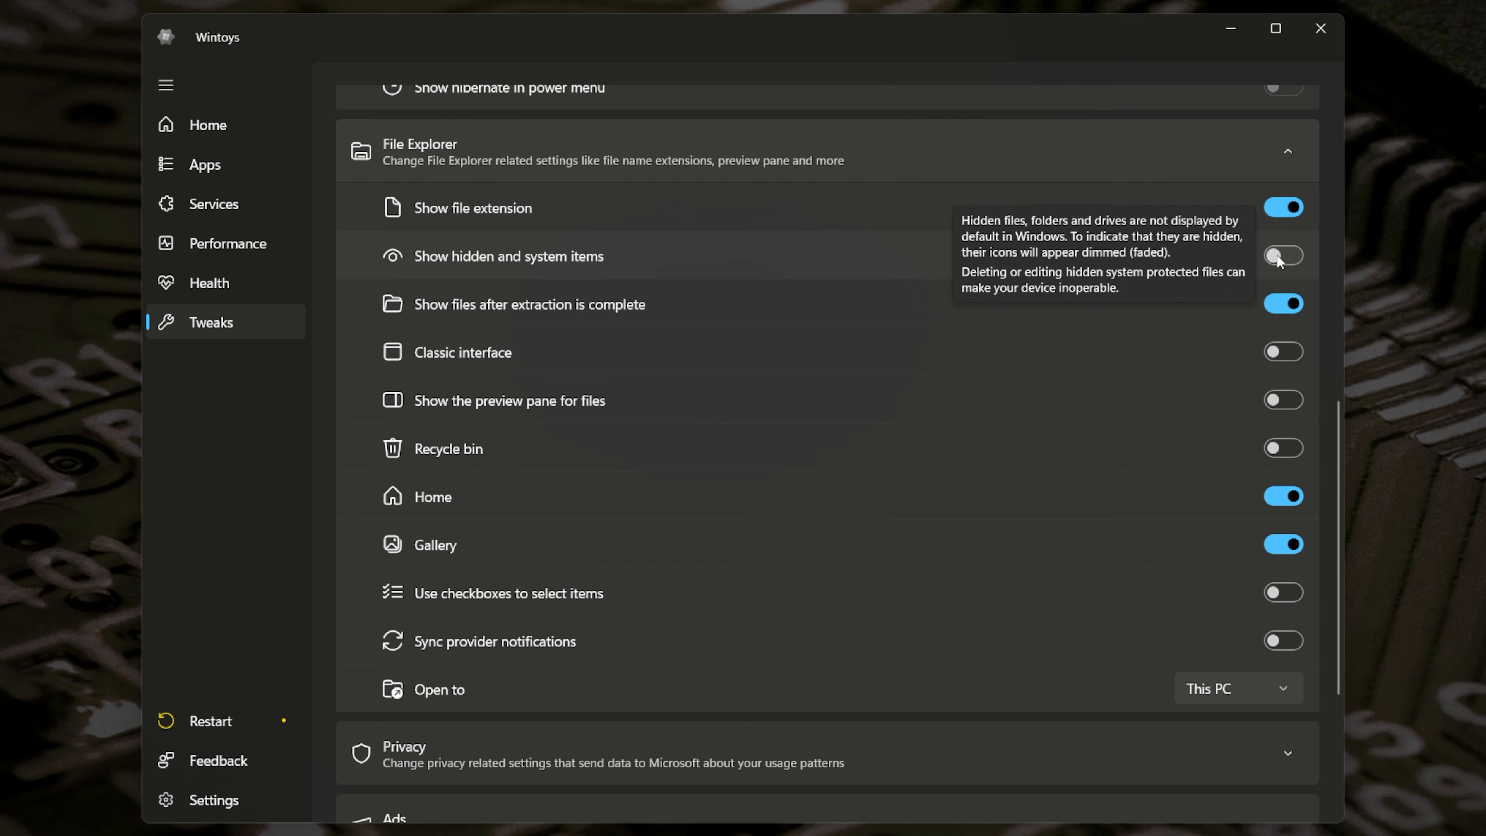
Step: Switch Show hidden and system items on and back off in the File Explorer tweaks
{"action": "left_click", "coordinate": [1278, 255]}
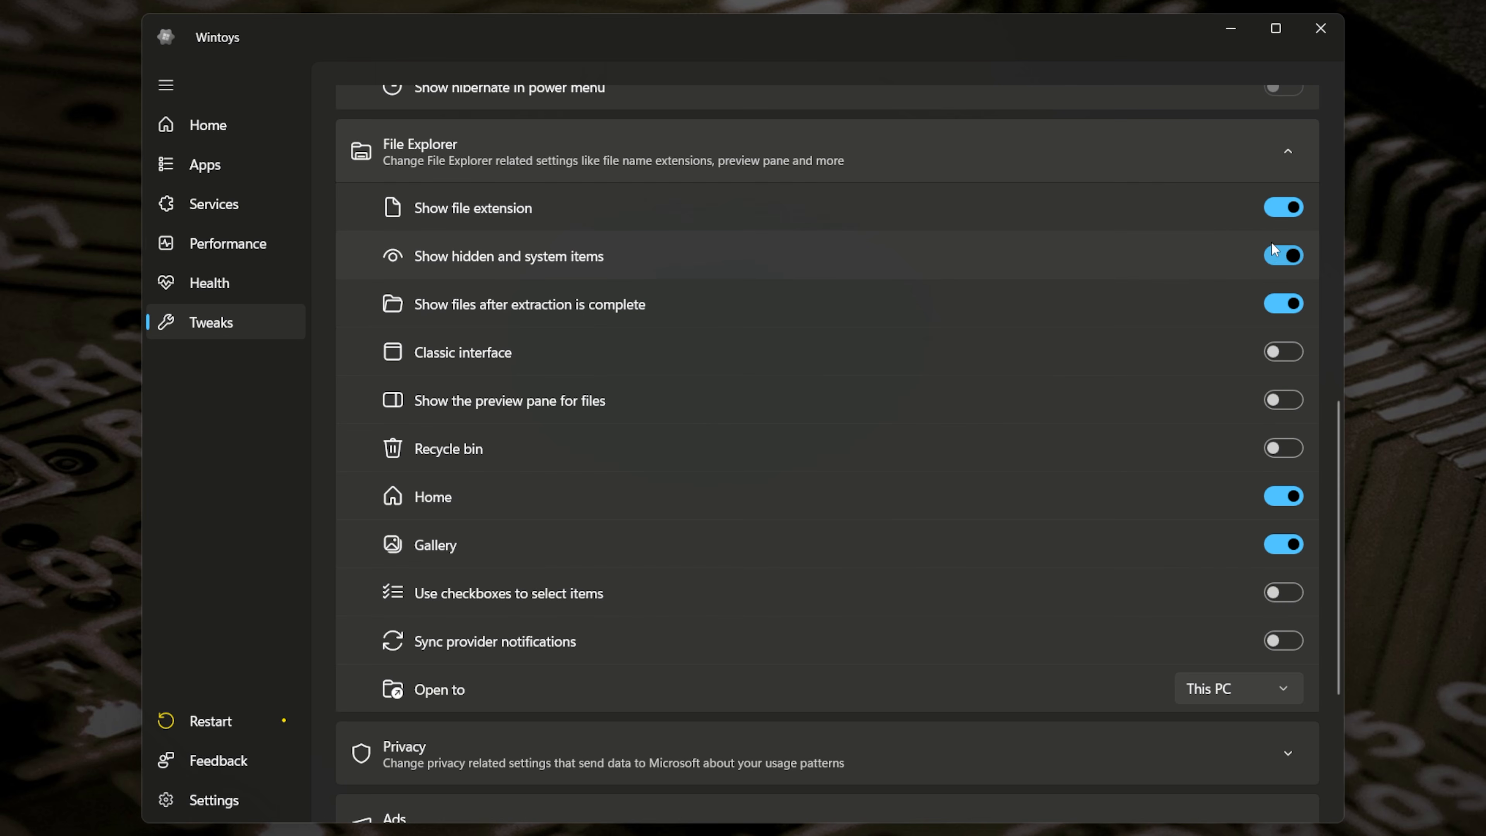
{"action": "left_click", "coordinate": [1275, 258]}
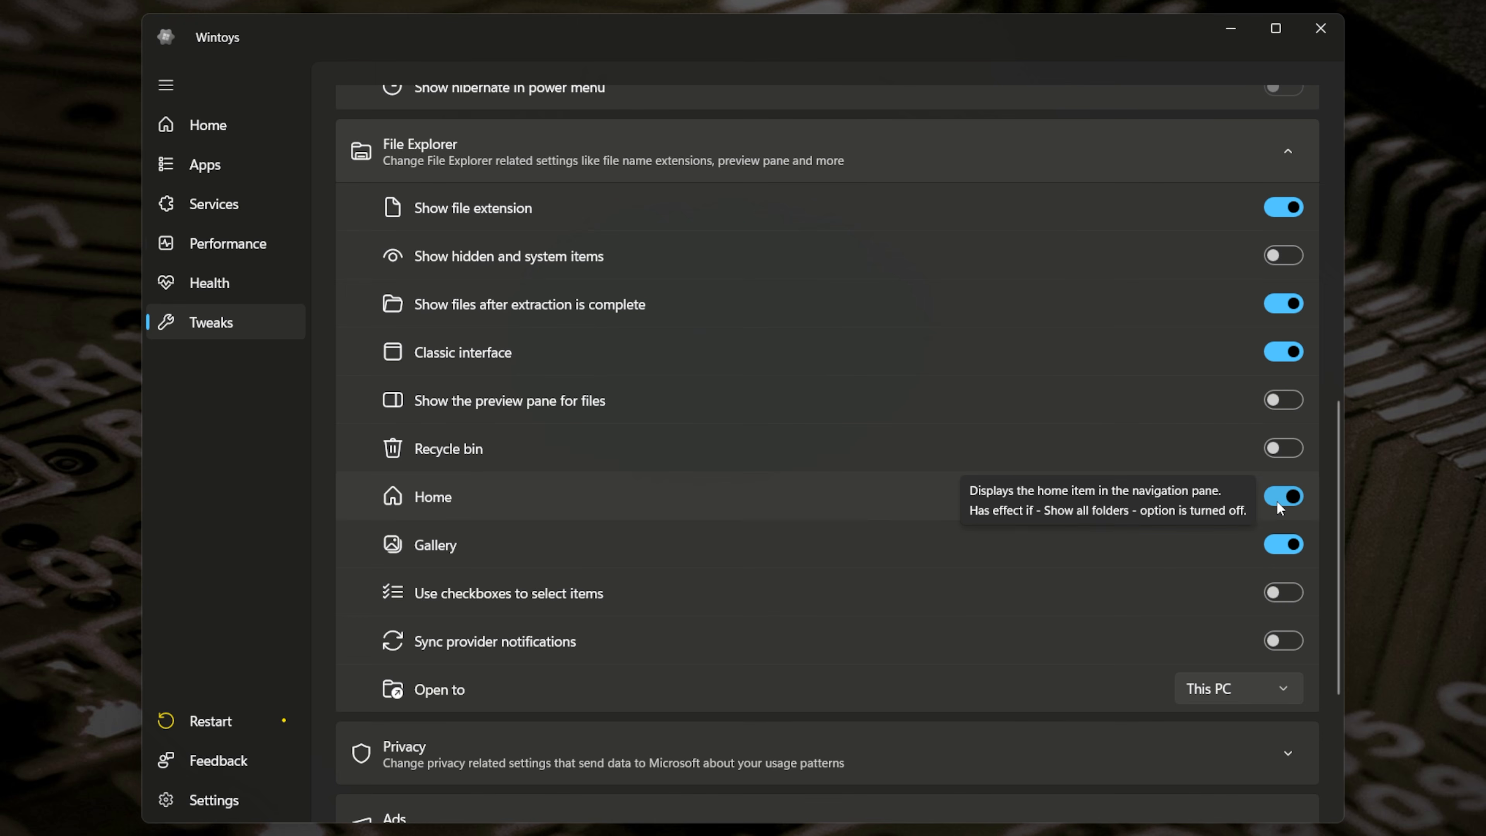
Step: Turn off the Home item in the File Explorer tweaks, comparing File Explorer's navigation pane before and after the change
{"action": "key", "text": "super+e"}
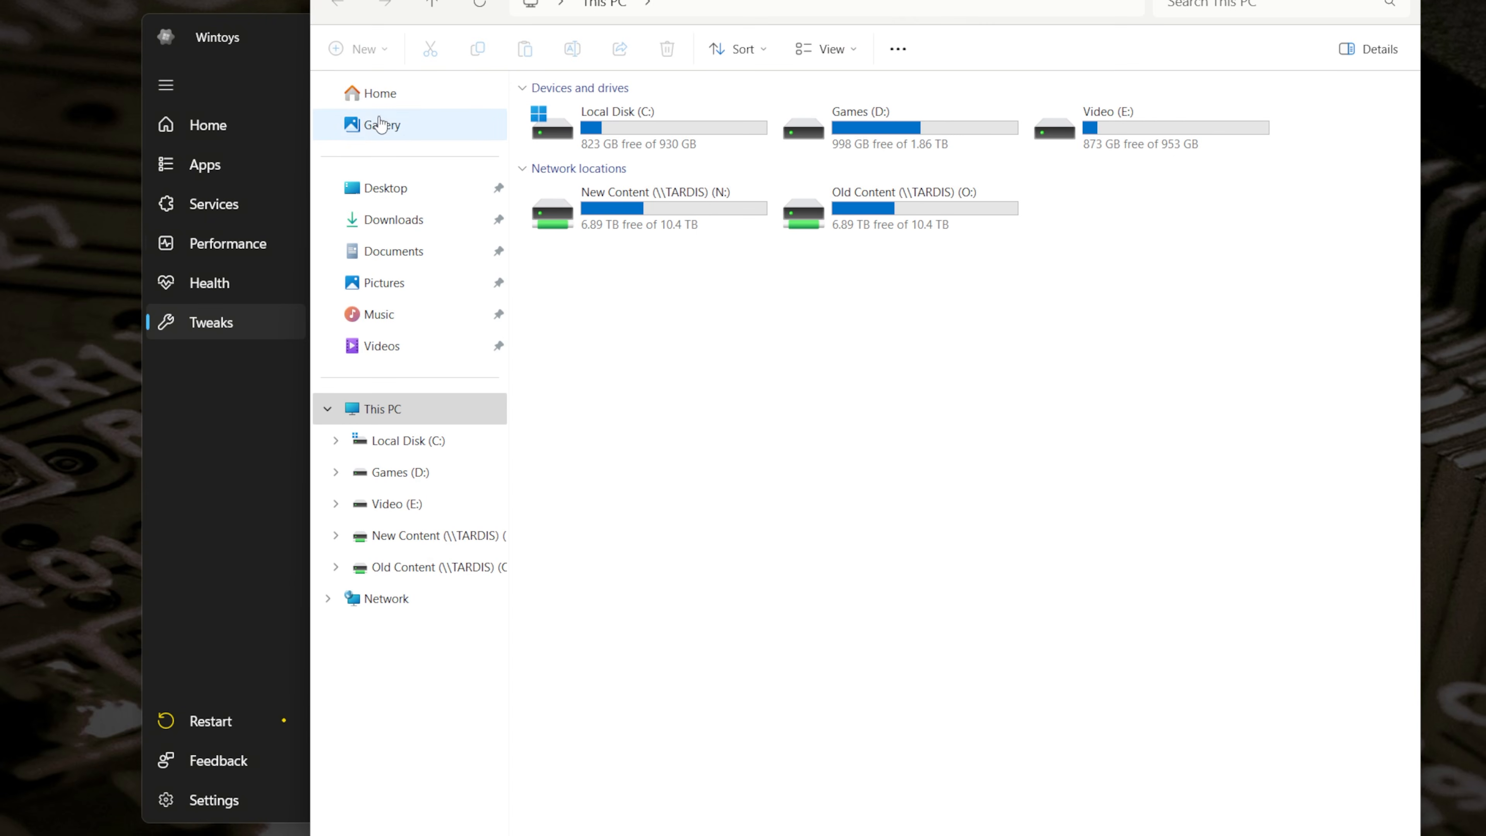
{"action": "left_click_drag", "start_coordinate": [720, 3], "coordinate": [1185, 542]}
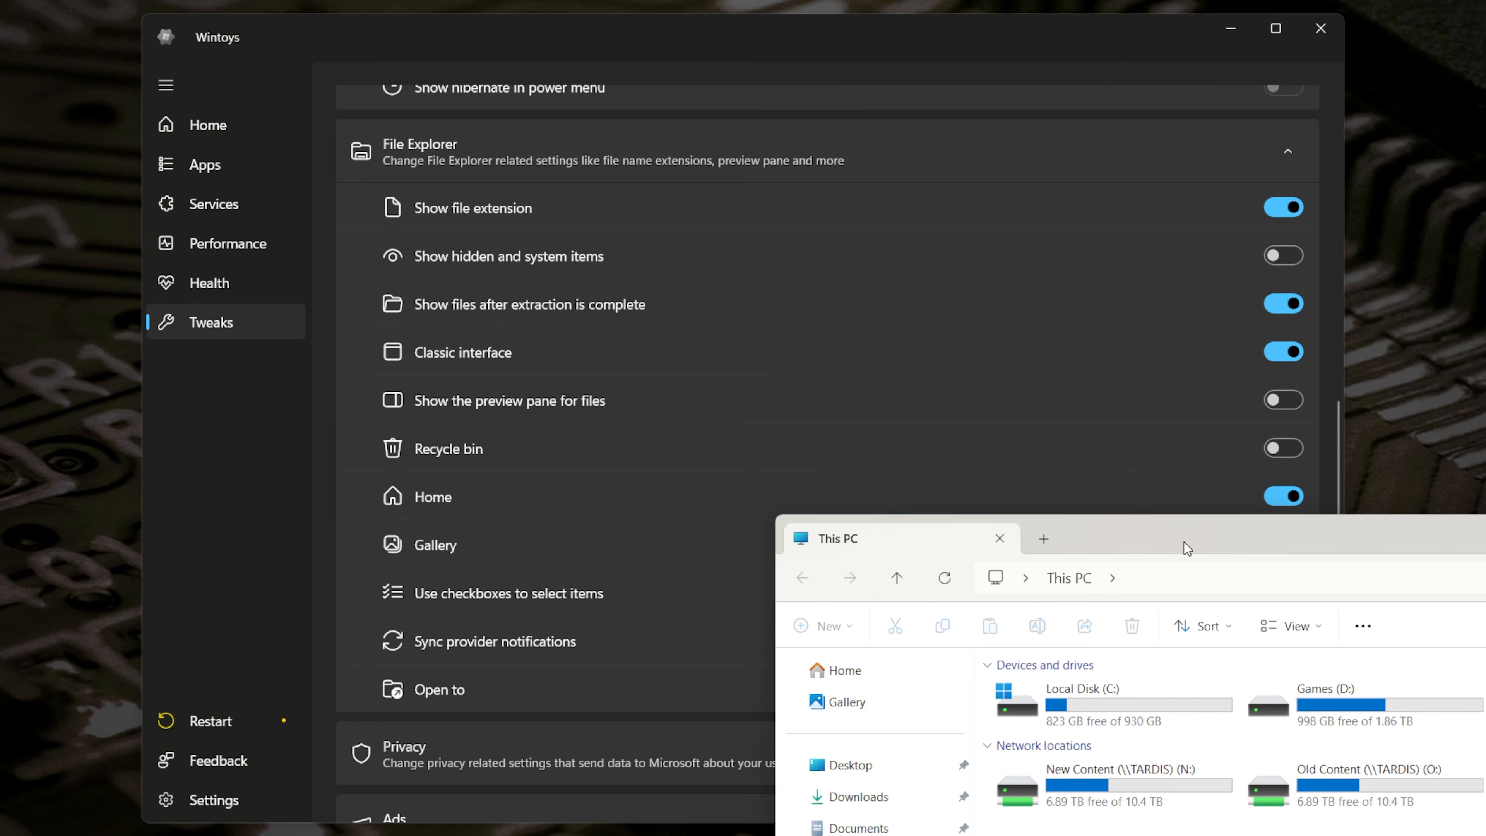
{"action": "left_click", "coordinate": [1277, 495]}
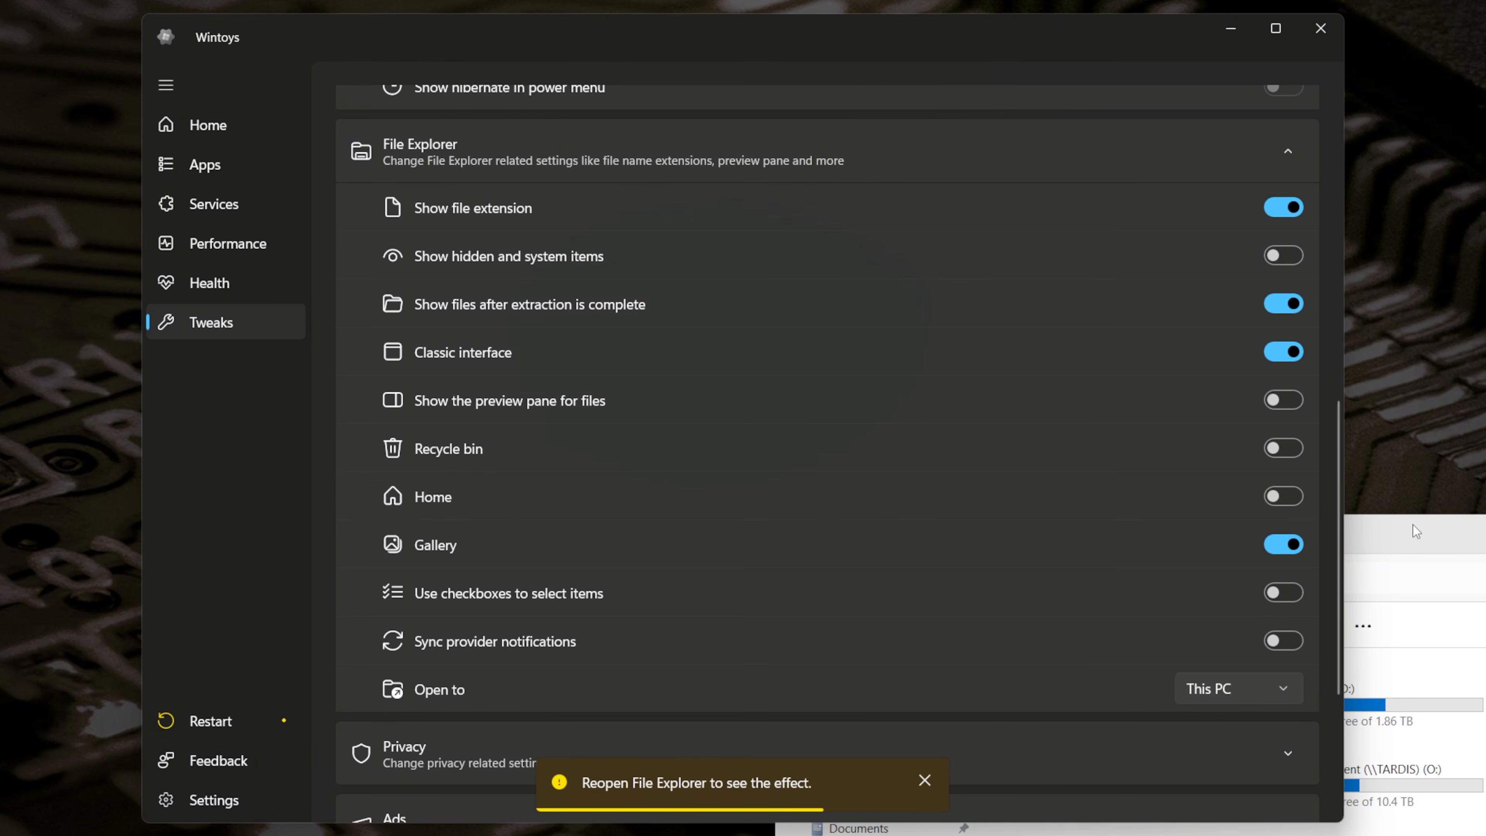
{"action": "left_click_drag", "start_coordinate": [1413, 526], "coordinate": [1344, 398]}
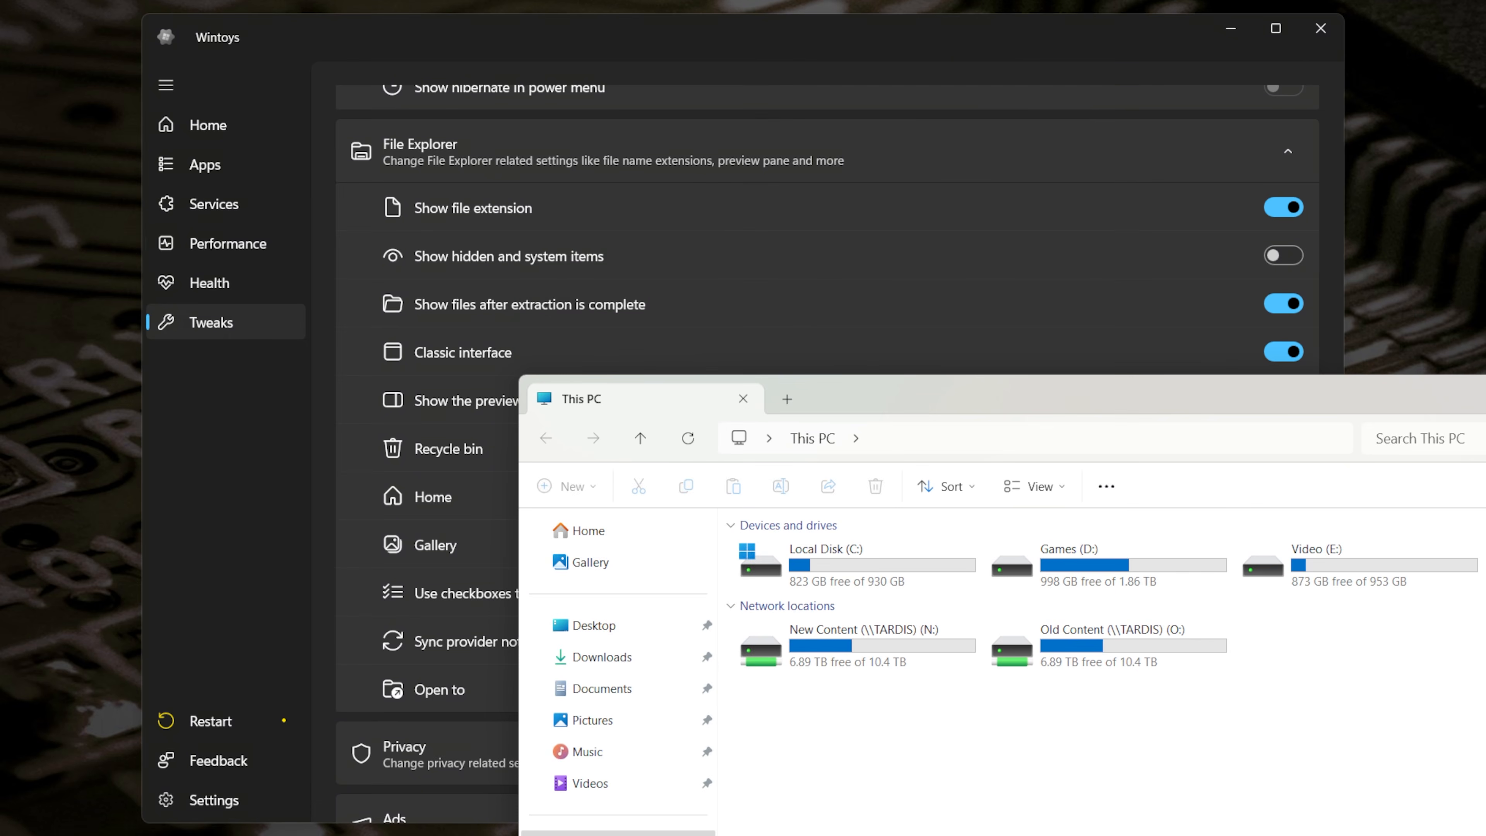
{"action": "key", "text": "alt+F4"}
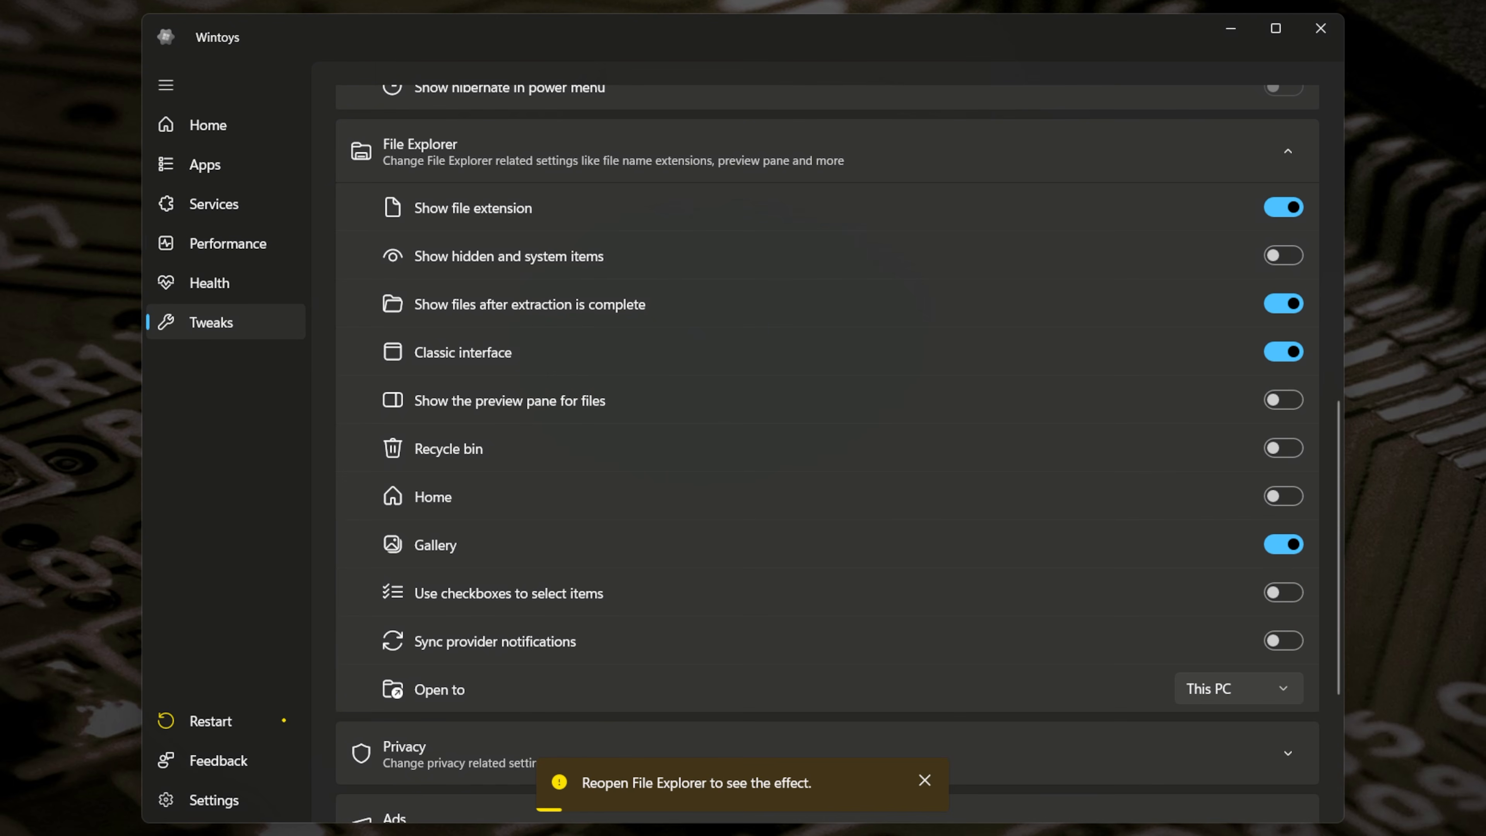
{"action": "key", "text": "super+e"}
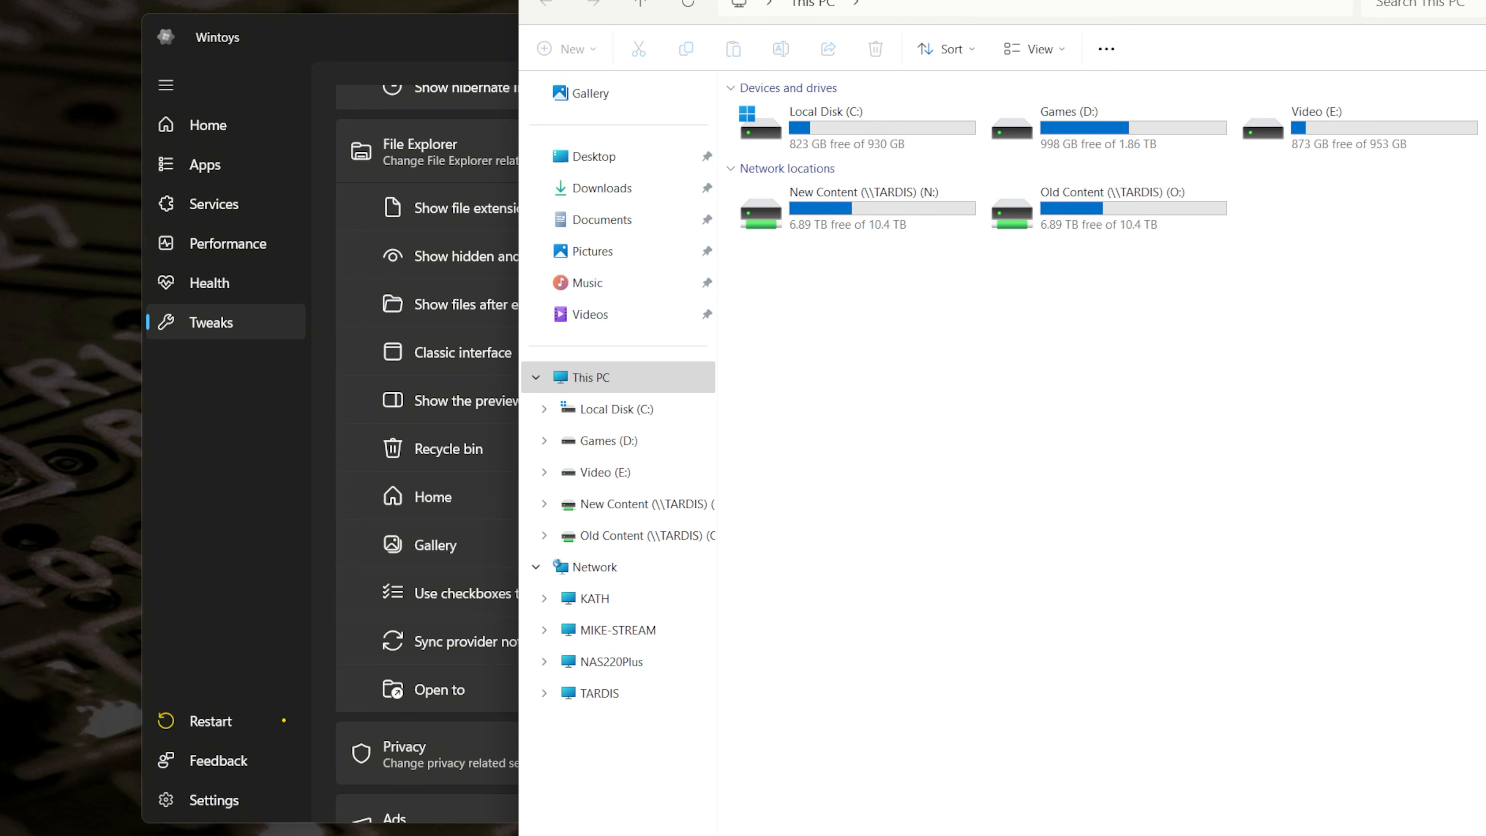
{"action": "key", "text": "alt+F4"}
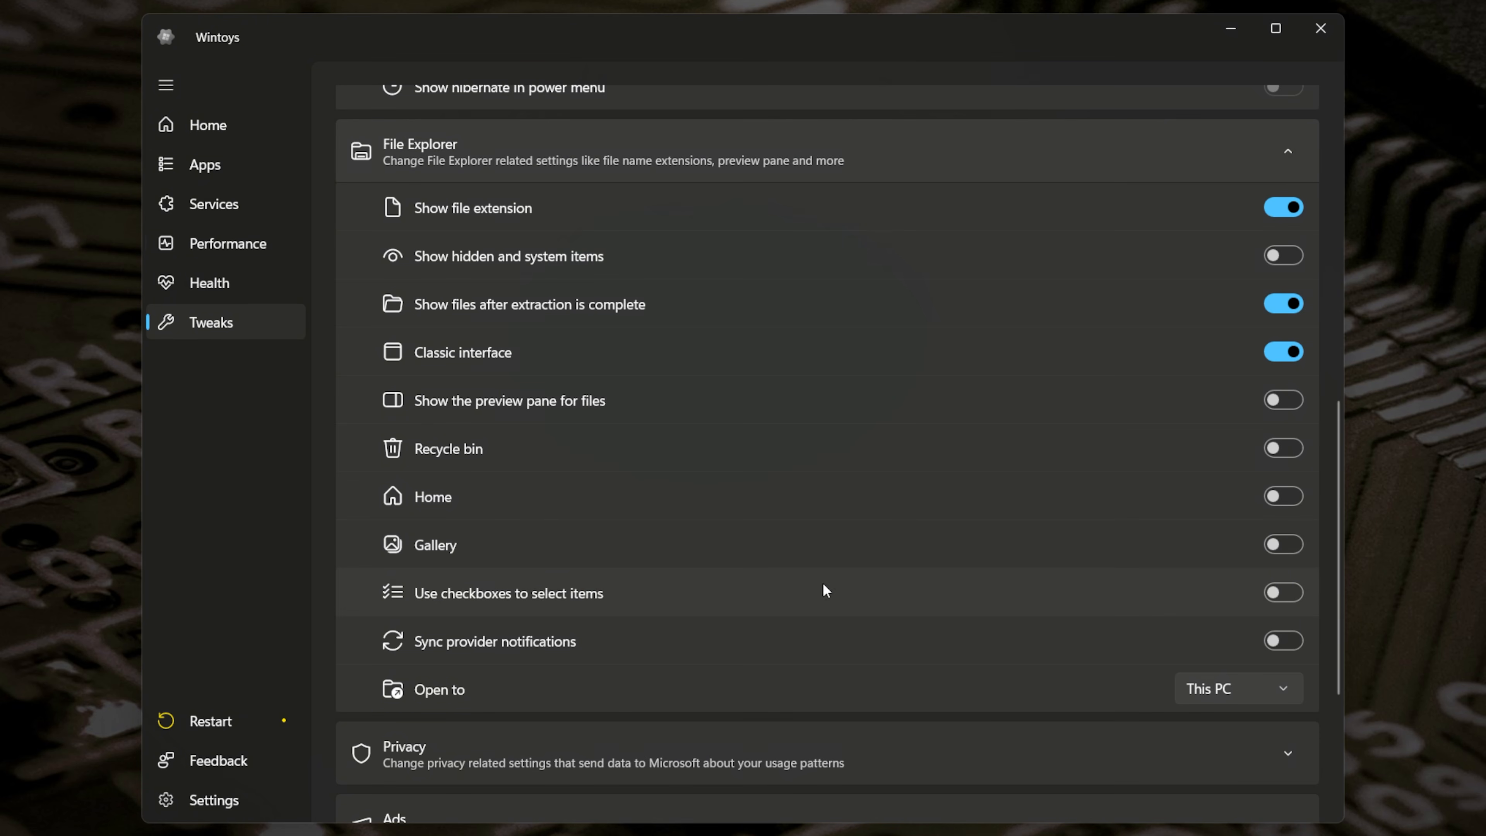
Step: Check the navigation pane in a fresh File Explorer window and review the Open to choices, keeping This PC
{"action": "scroll", "coordinate": [802, 588], "scroll_direction": "down", "scroll_amount": 3}
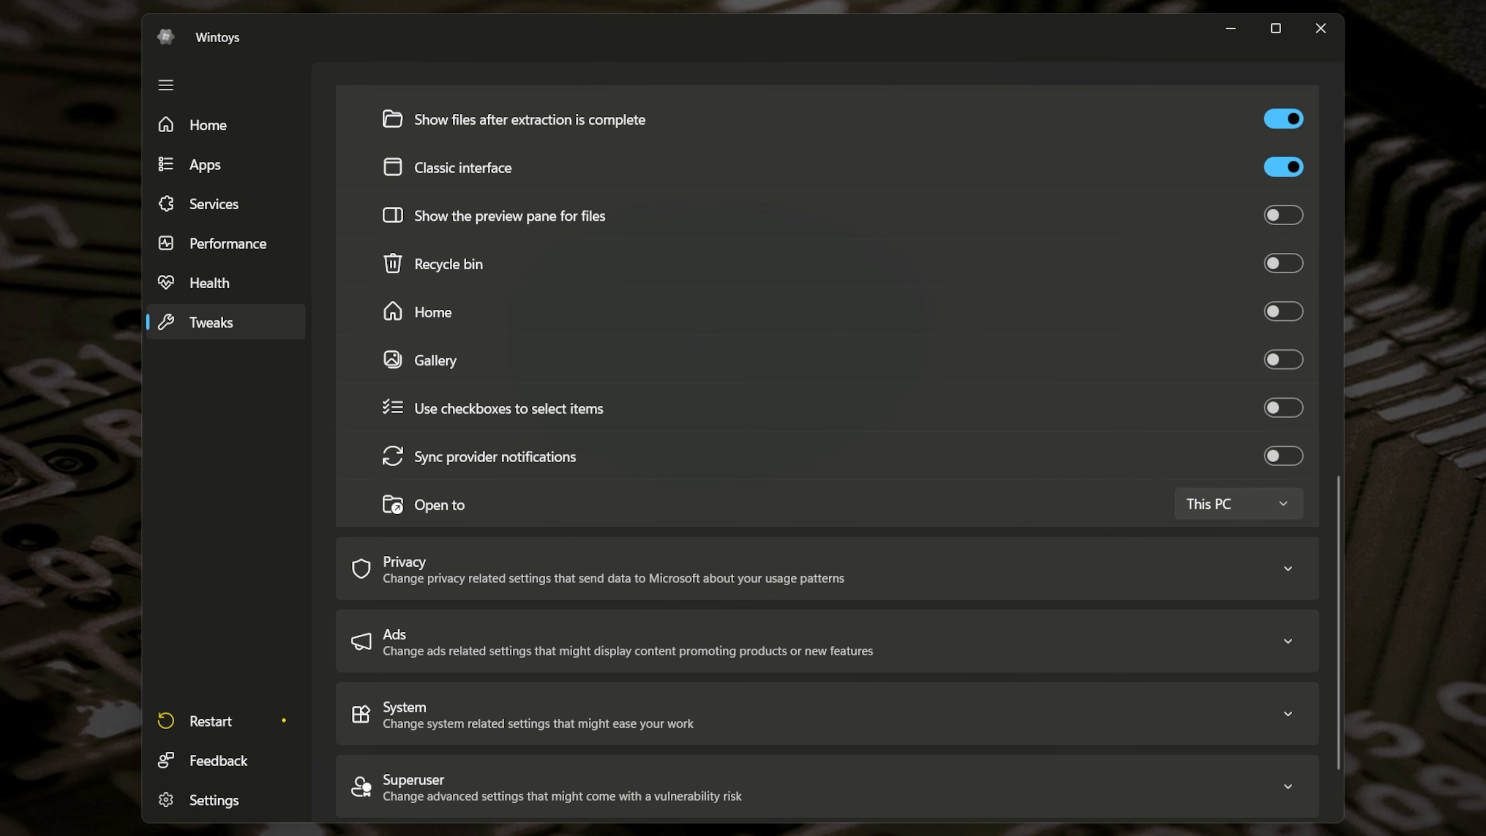
{"action": "key", "text": "super+e"}
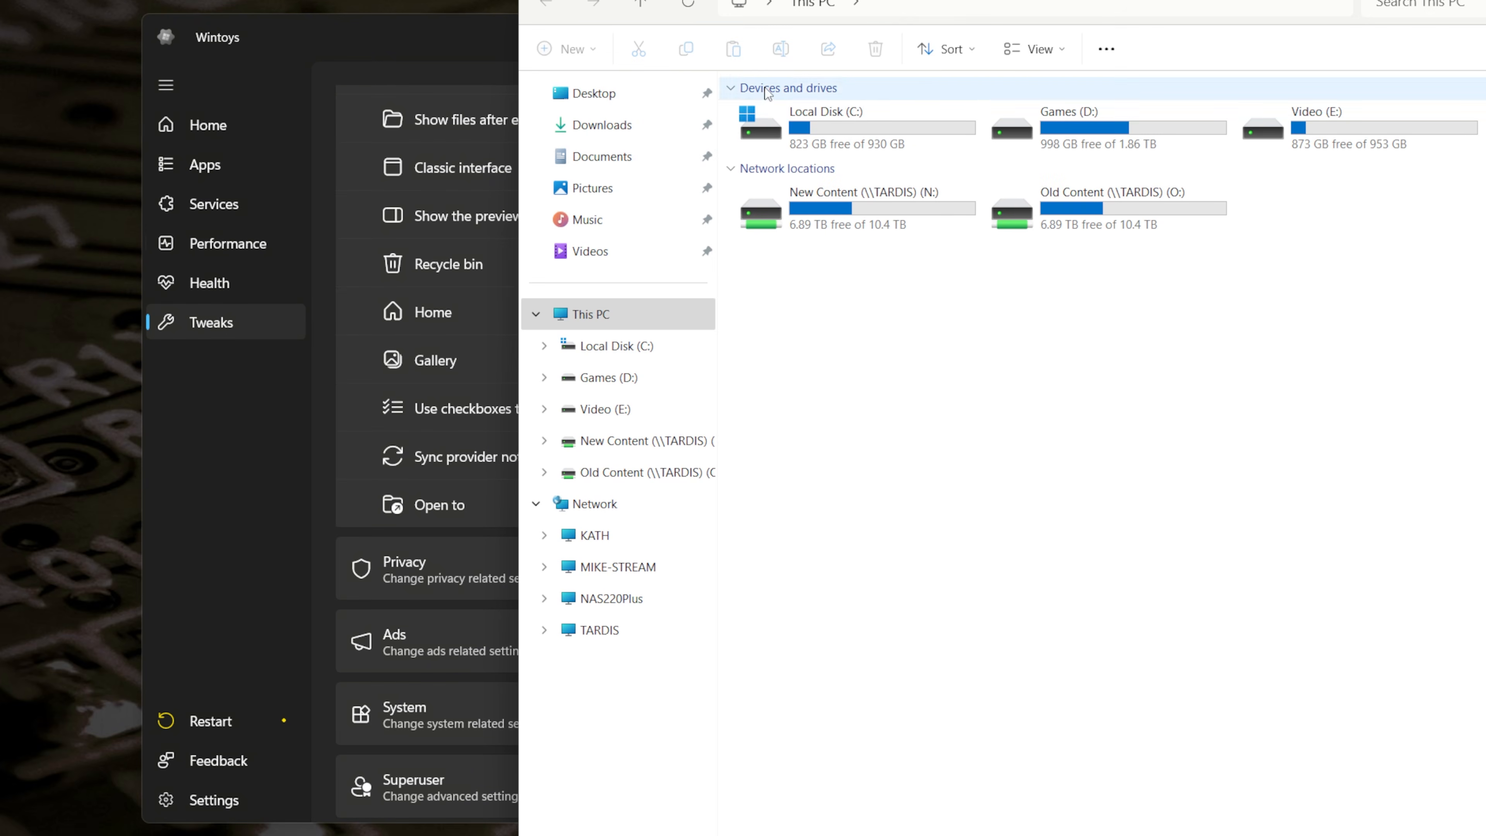
{"action": "key", "text": "alt+F4"}
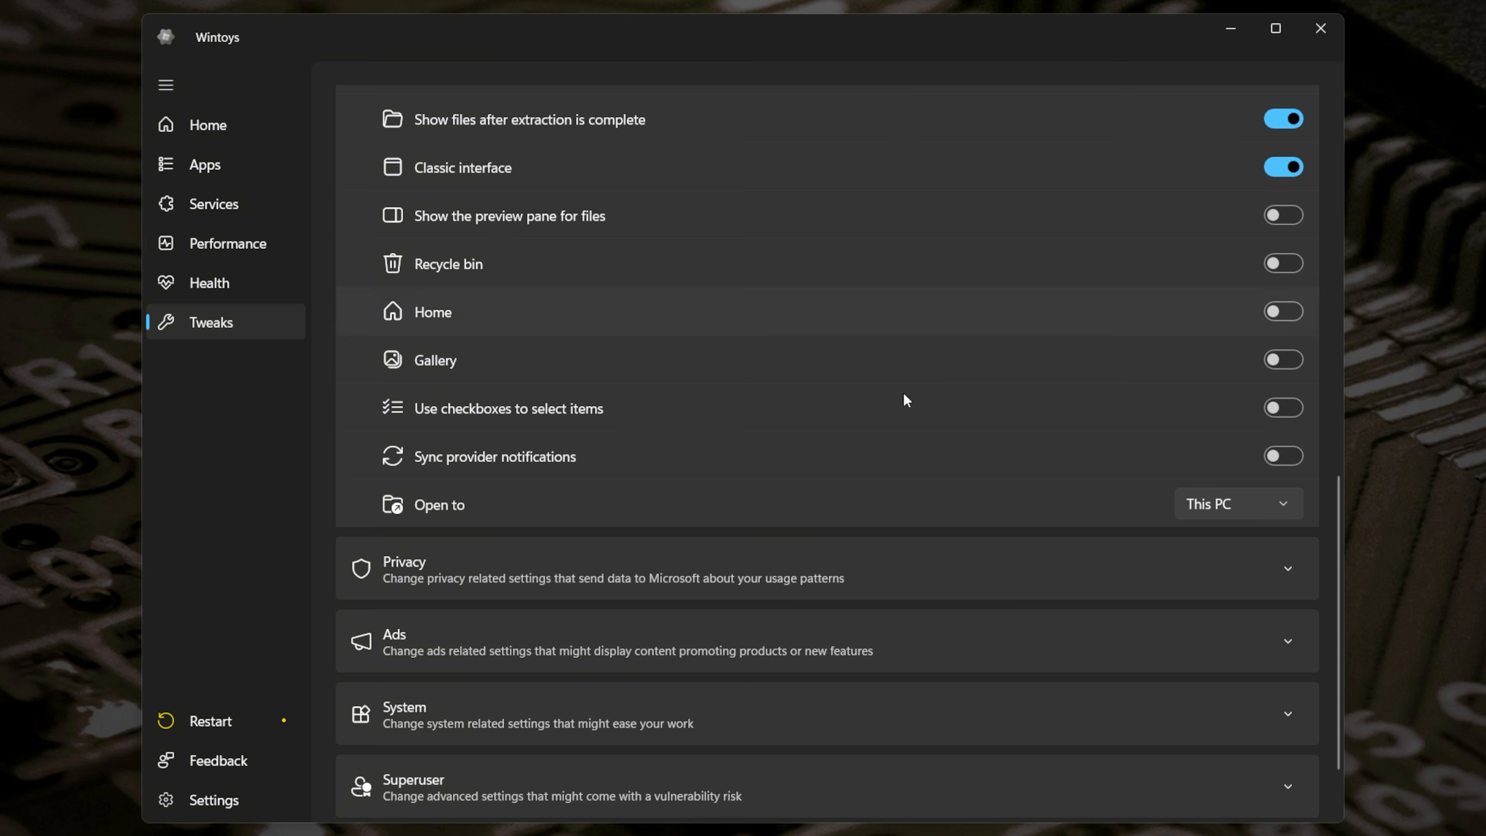
{"action": "left_click", "coordinate": [1239, 514]}
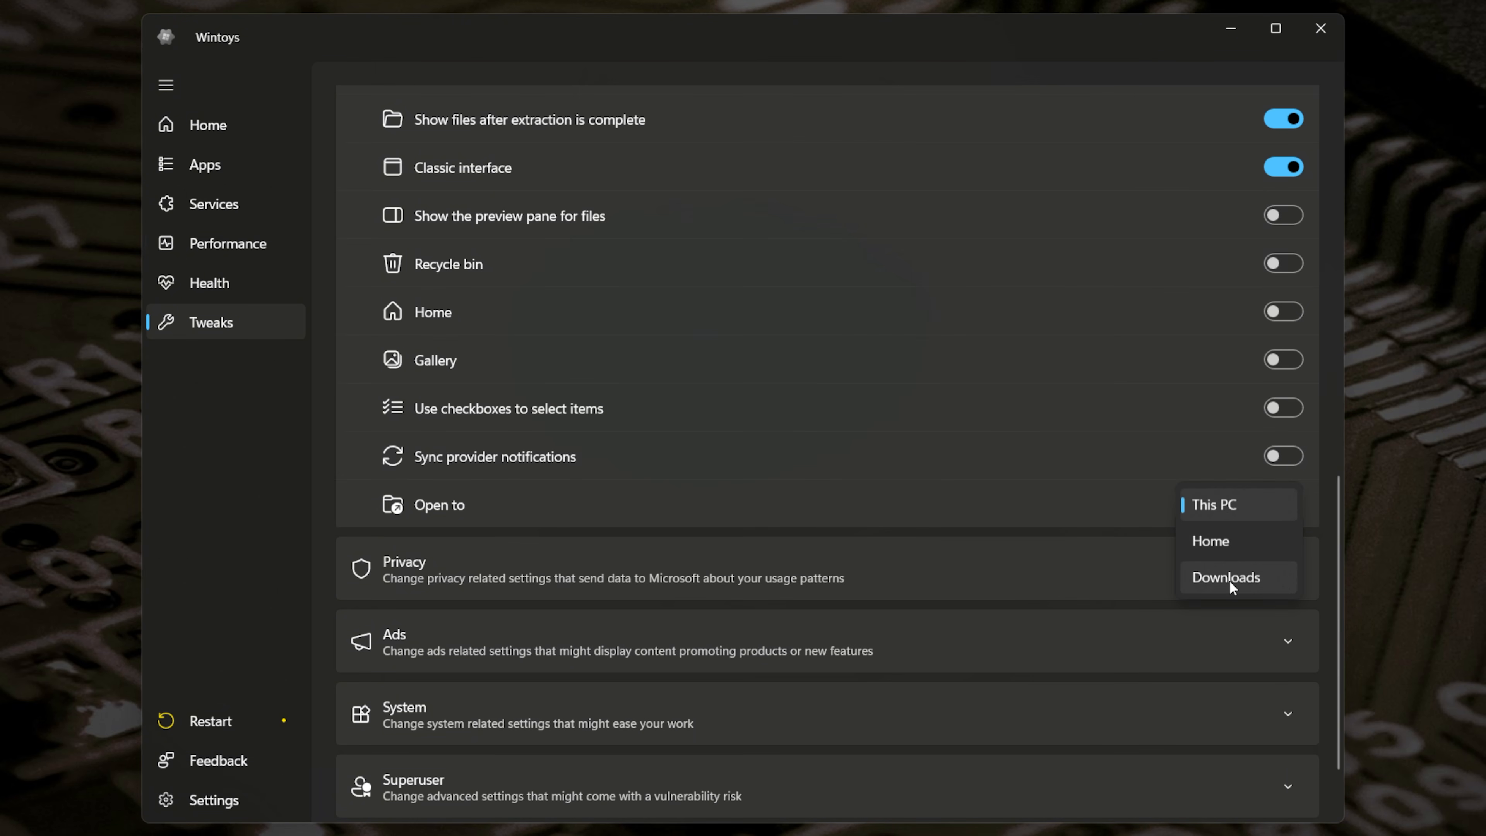
{"action": "left_click", "coordinate": [1225, 507]}
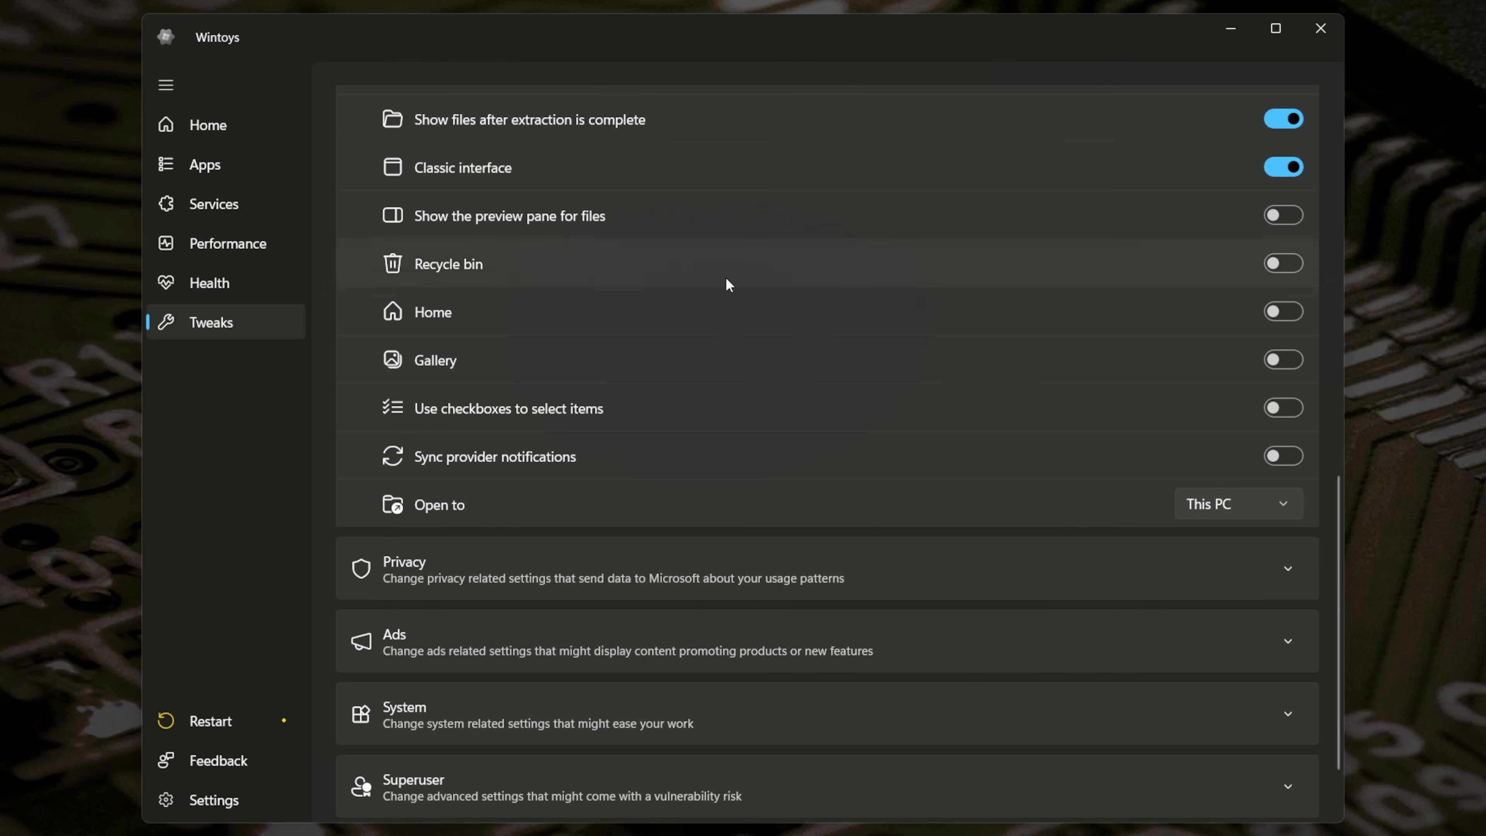
Step: Expand the Privacy tweaks and turn off Location, Telemetry, App launches tracking, Camera on the lock screen and Error reporting
{"action": "left_click", "coordinate": [887, 565]}
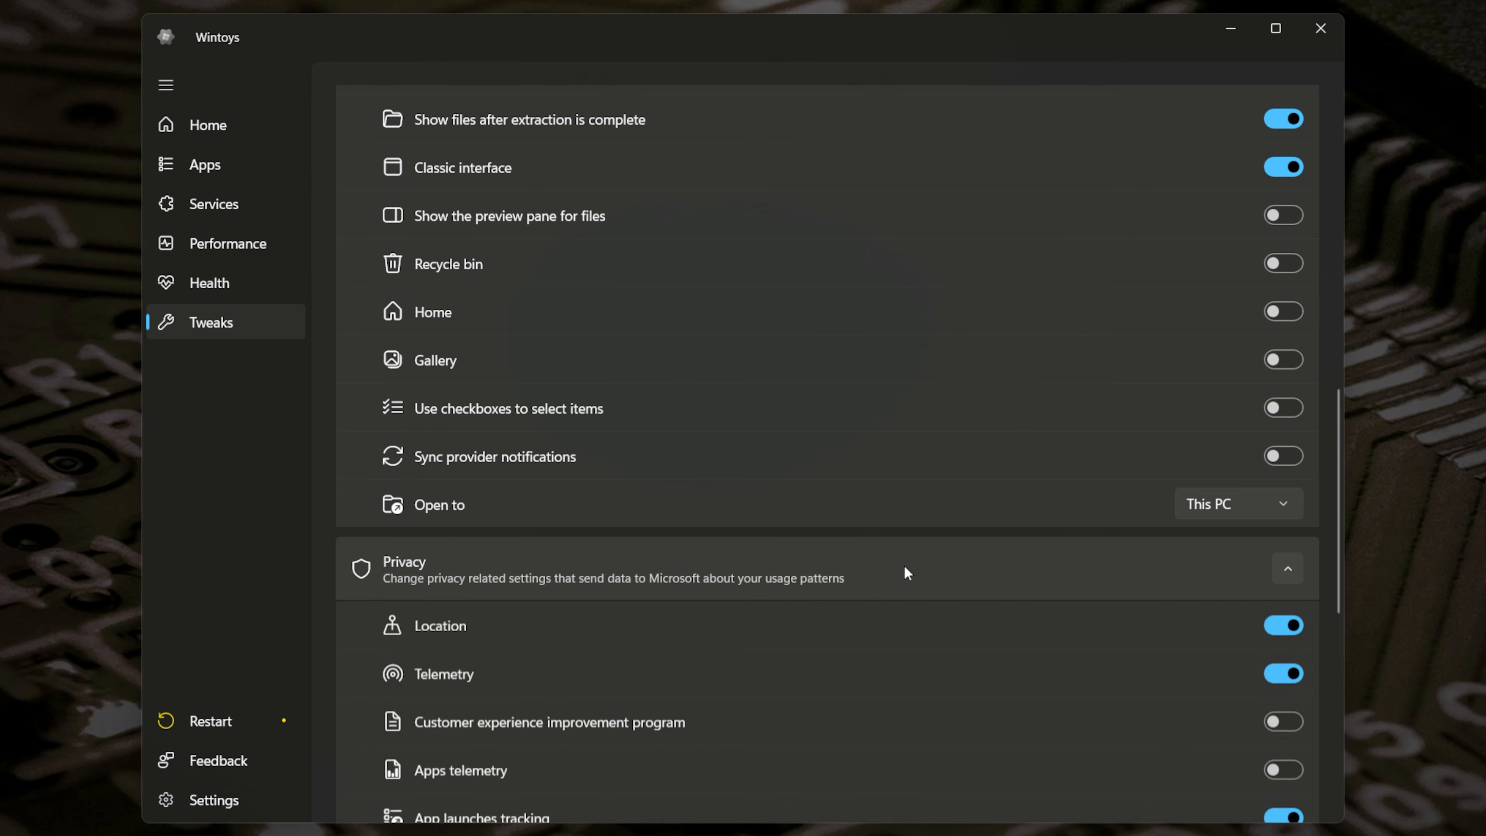
{"action": "scroll", "coordinate": [905, 568], "scroll_direction": "down", "scroll_amount": 8}
{"action": "scroll", "coordinate": [904, 567], "scroll_direction": "up", "scroll_amount": 3}
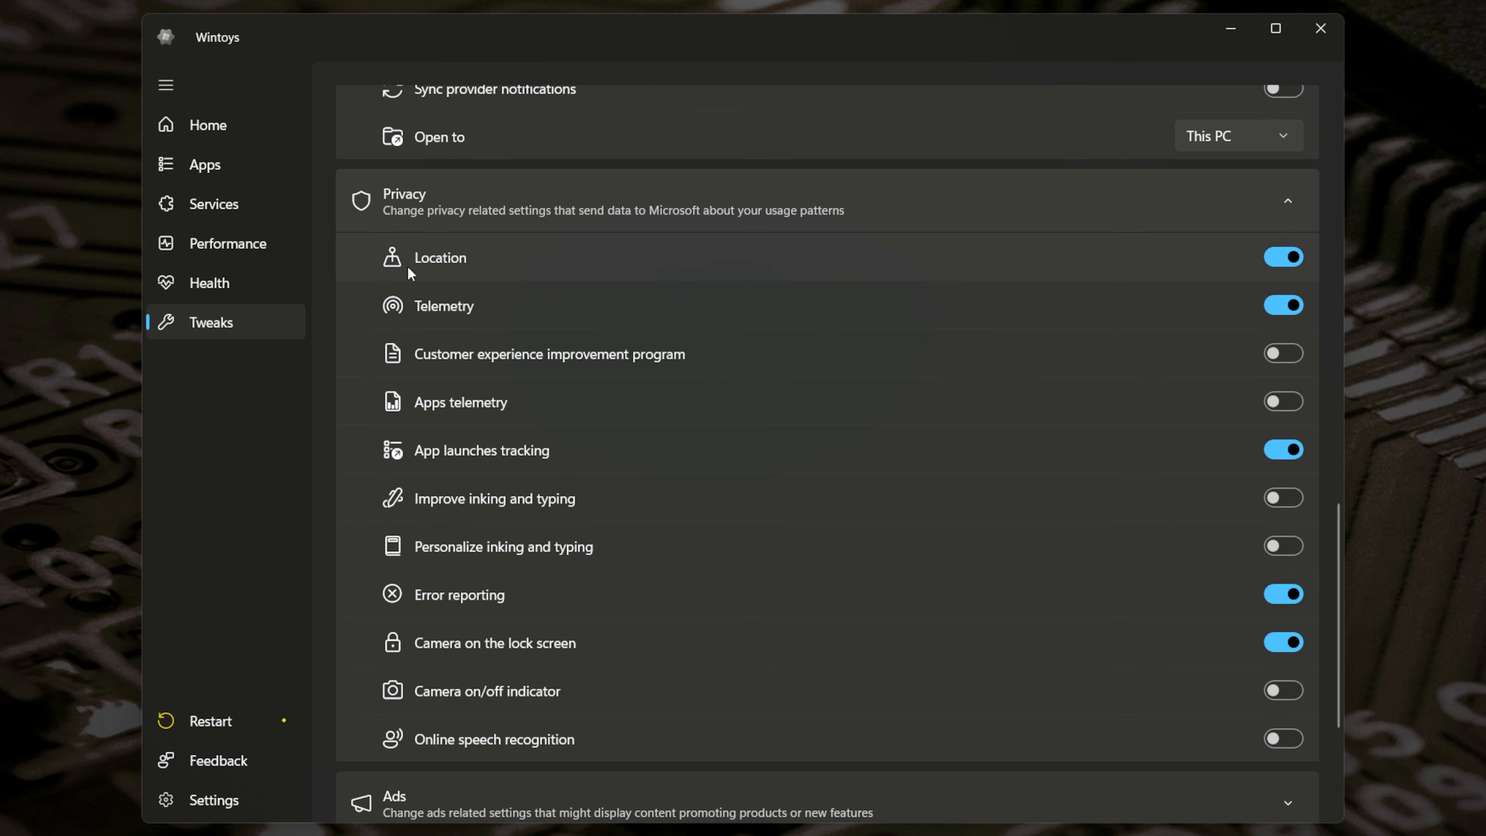
{"action": "left_click", "coordinate": [1282, 259]}
{"action": "left_click", "coordinate": [1268, 307]}
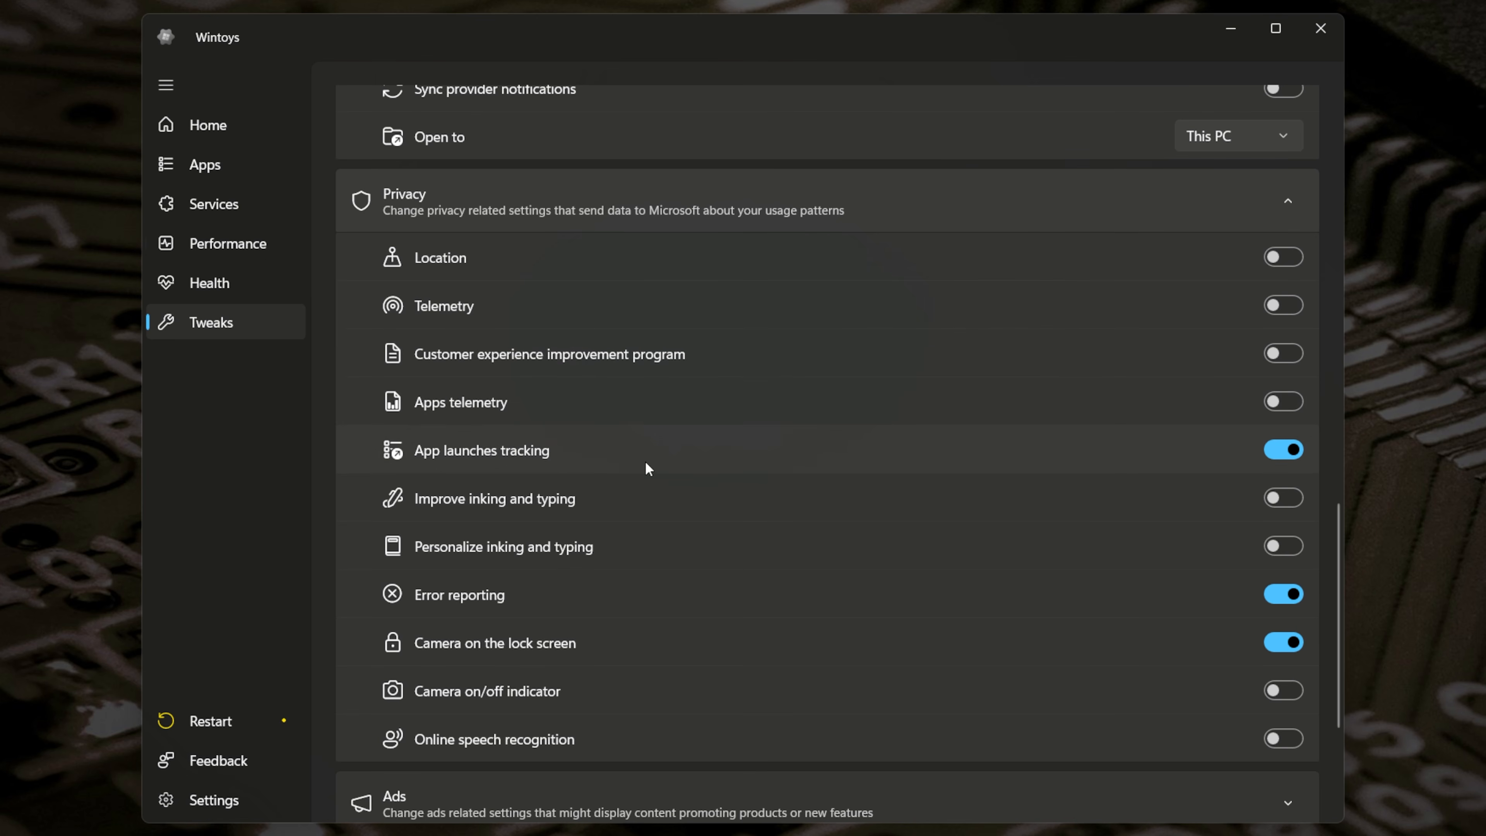
{"action": "left_click", "coordinate": [1285, 454]}
{"action": "left_click", "coordinate": [1271, 645]}
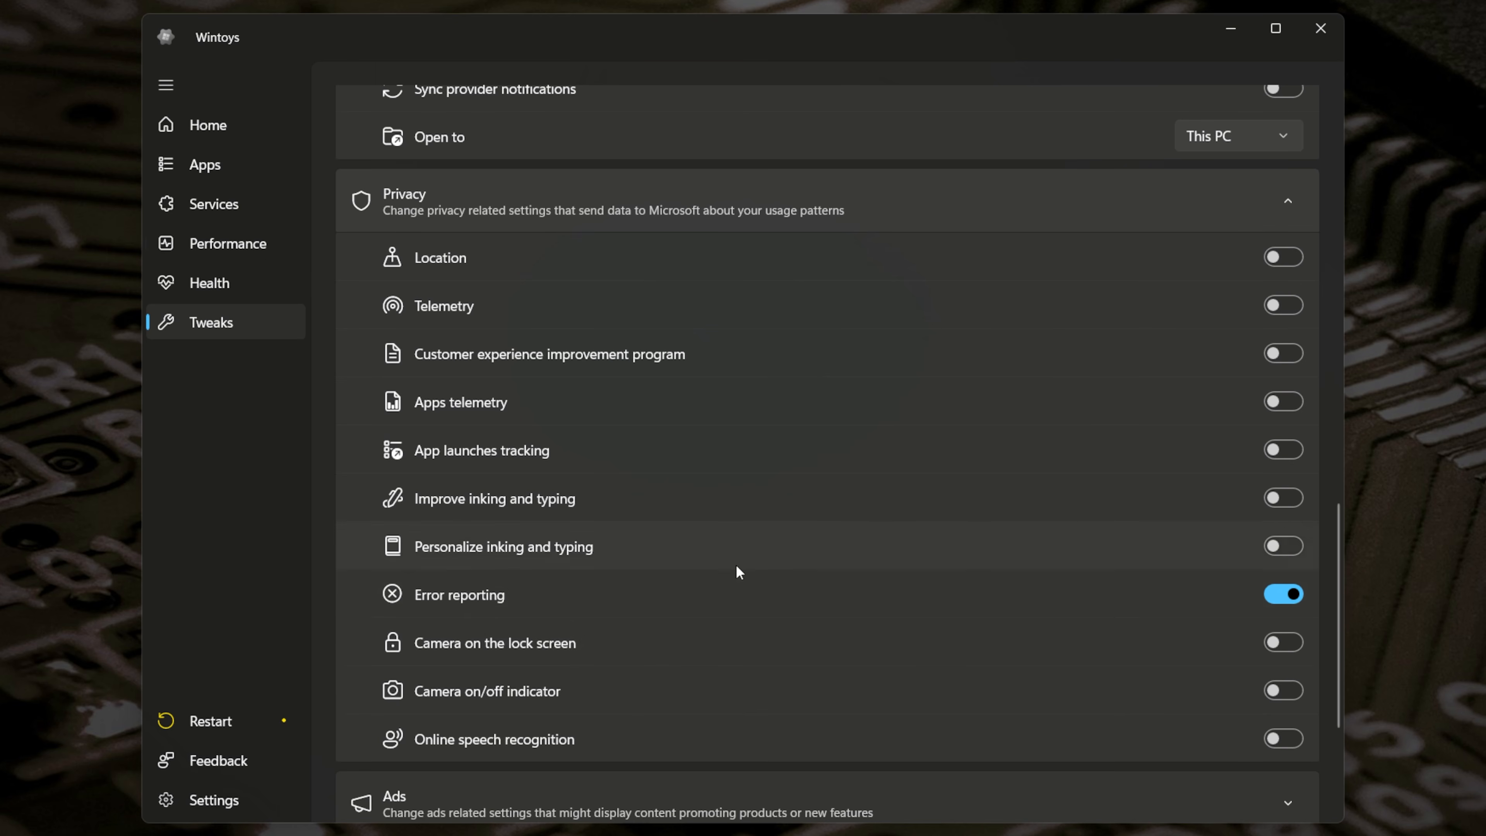
{"action": "scroll", "coordinate": [742, 569], "scroll_direction": "down", "scroll_amount": 3}
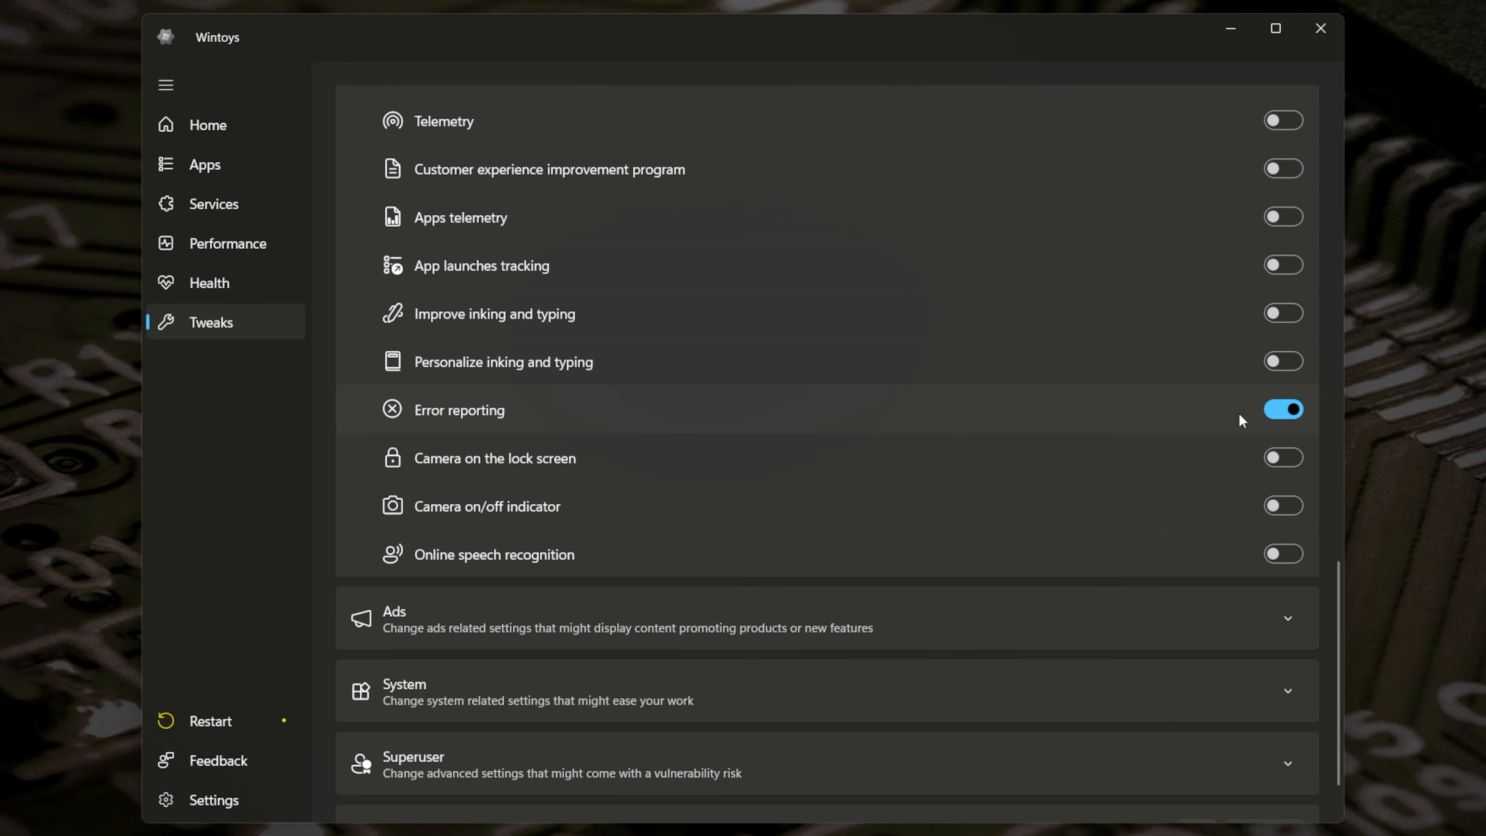
{"action": "left_click", "coordinate": [1279, 410]}
Step: Switch Telemetry on and back off in the Privacy tweaks
{"action": "scroll", "coordinate": [675, 433], "scroll_direction": "up", "scroll_amount": 3}
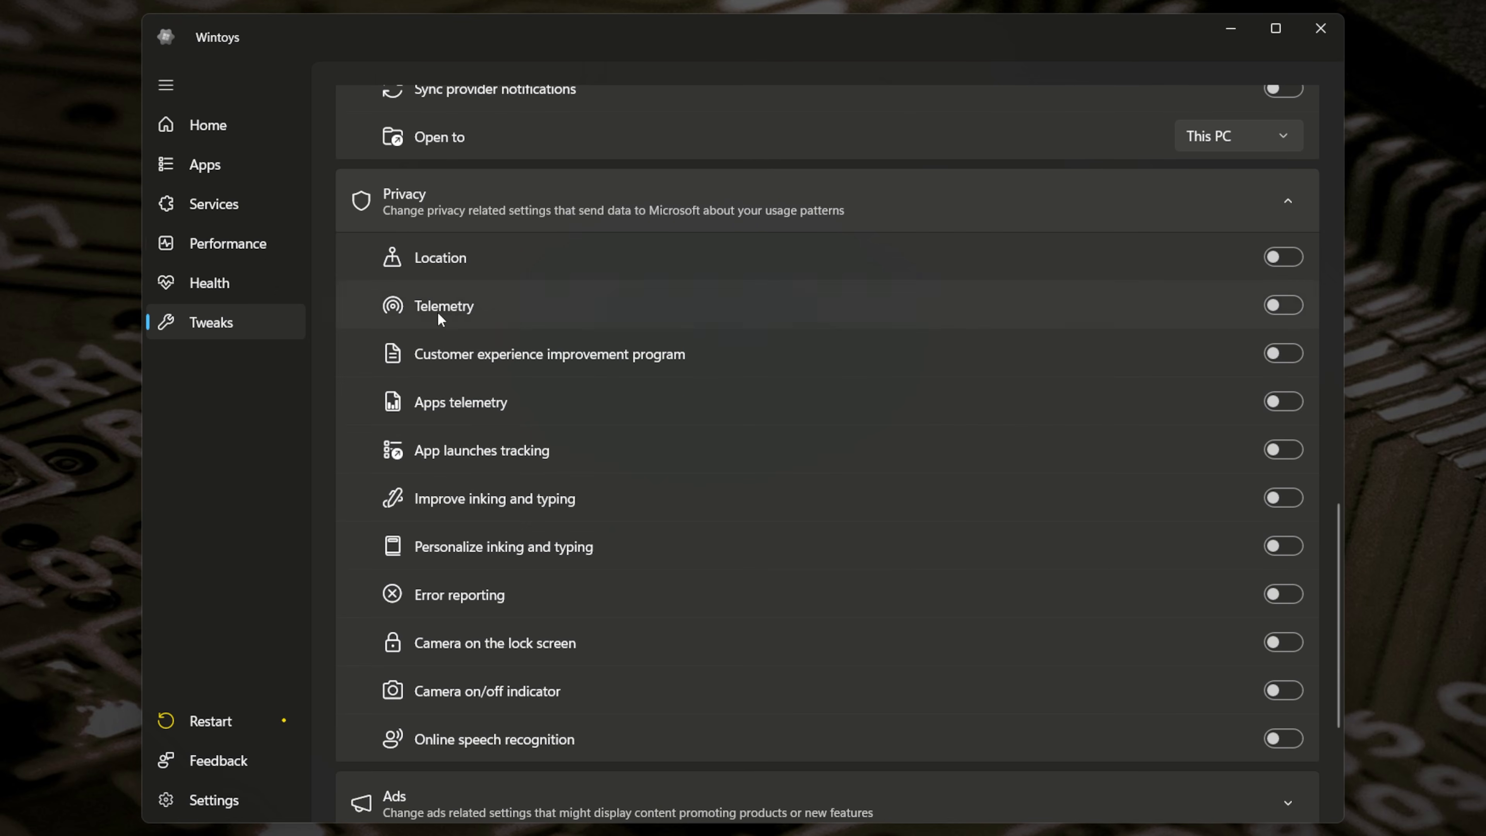
{"action": "left_click", "coordinate": [1278, 307]}
{"action": "left_click", "coordinate": [1279, 307]}
Step: Expand the Ads tweaks and turn off every option still enabled, from Suggested content in settings to Finish setting up your device
{"action": "scroll", "coordinate": [891, 463], "scroll_direction": "down", "scroll_amount": 4}
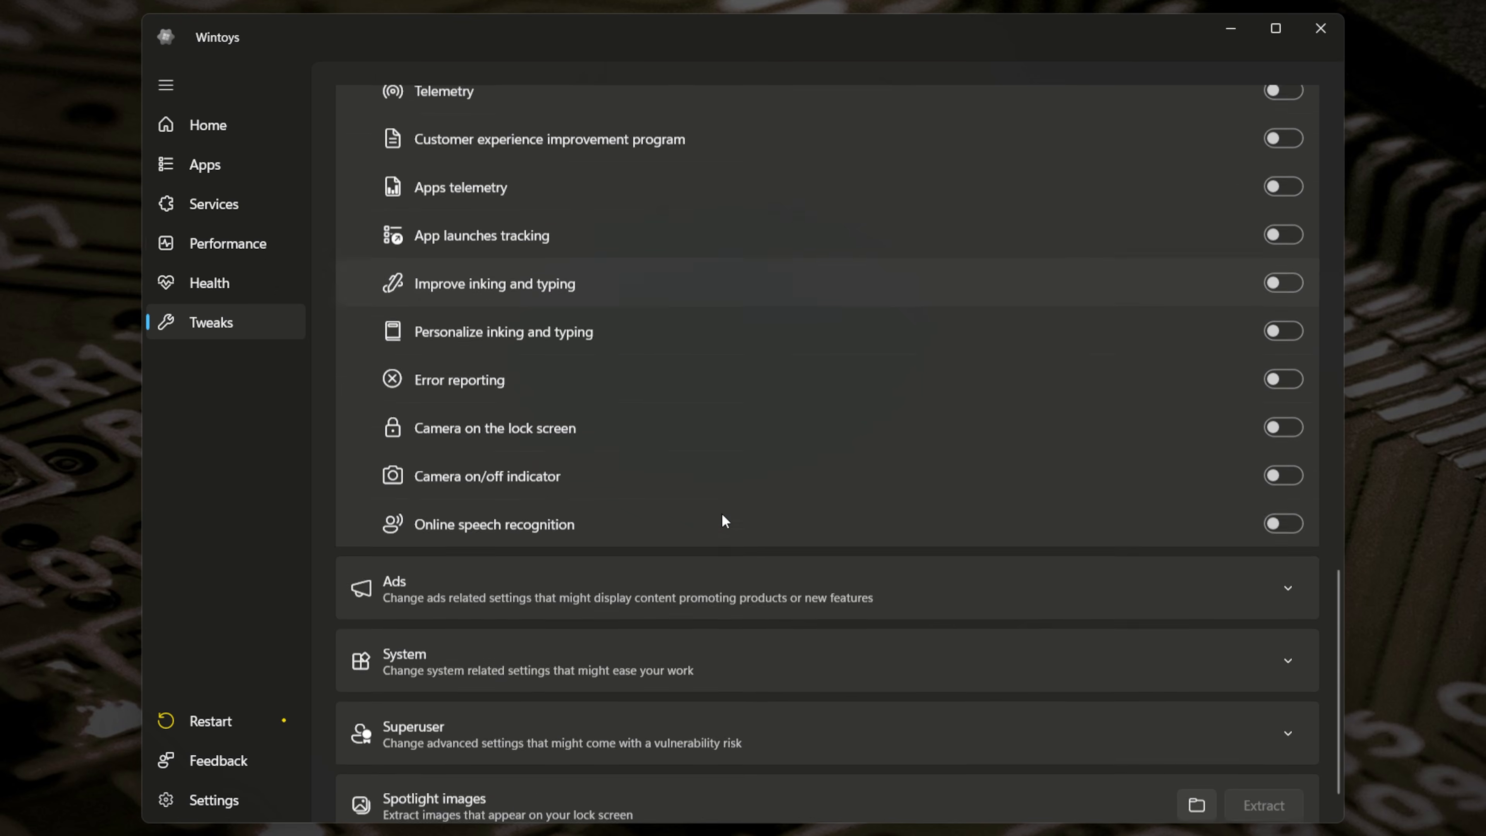
{"action": "left_click", "coordinate": [546, 550]}
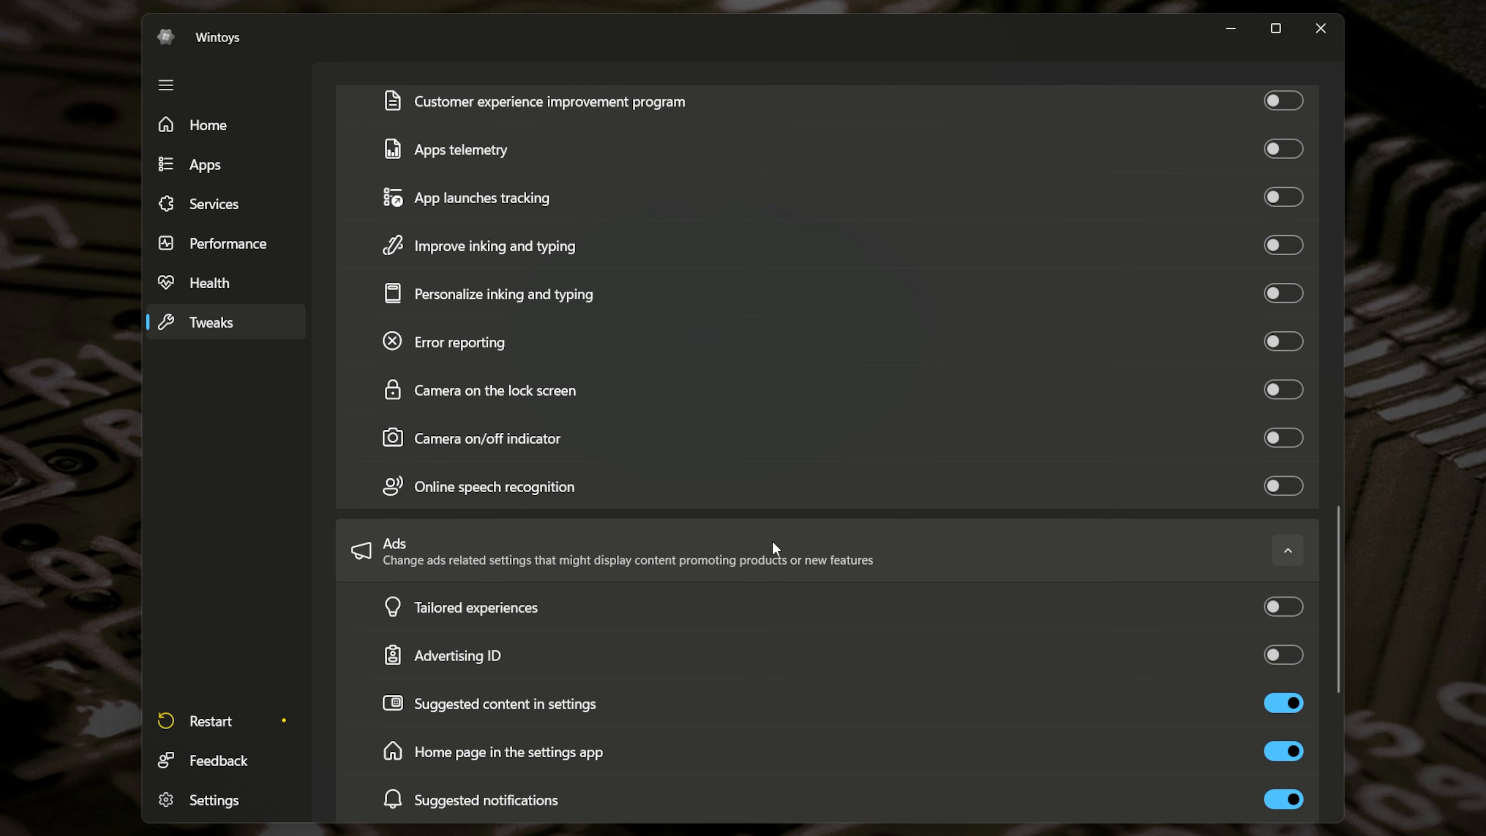
{"action": "scroll", "coordinate": [772, 540], "scroll_direction": "down", "scroll_amount": 5}
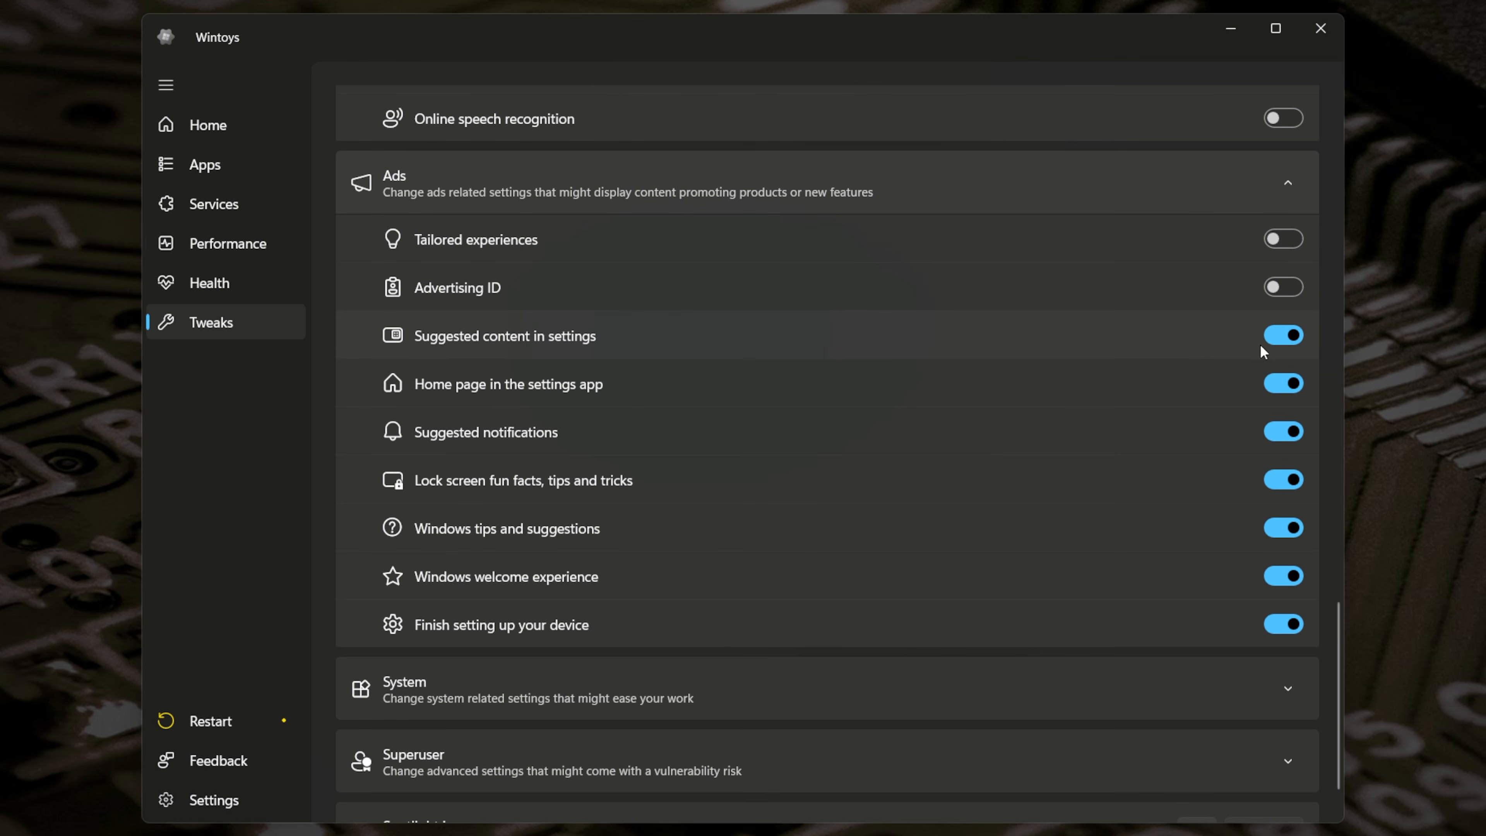
{"action": "left_click", "coordinate": [1272, 385]}
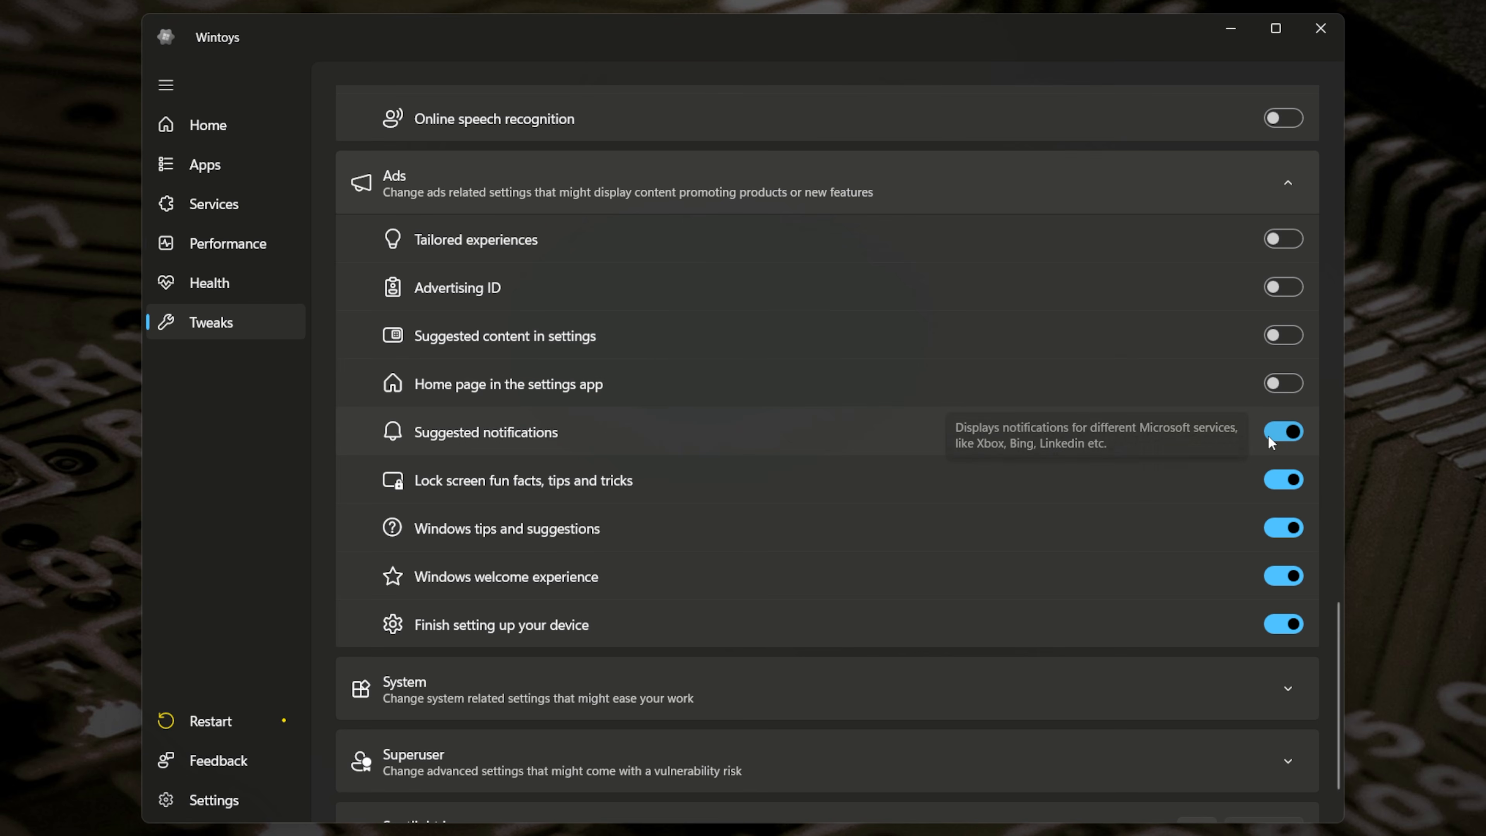
{"action": "left_click", "coordinate": [1275, 434]}
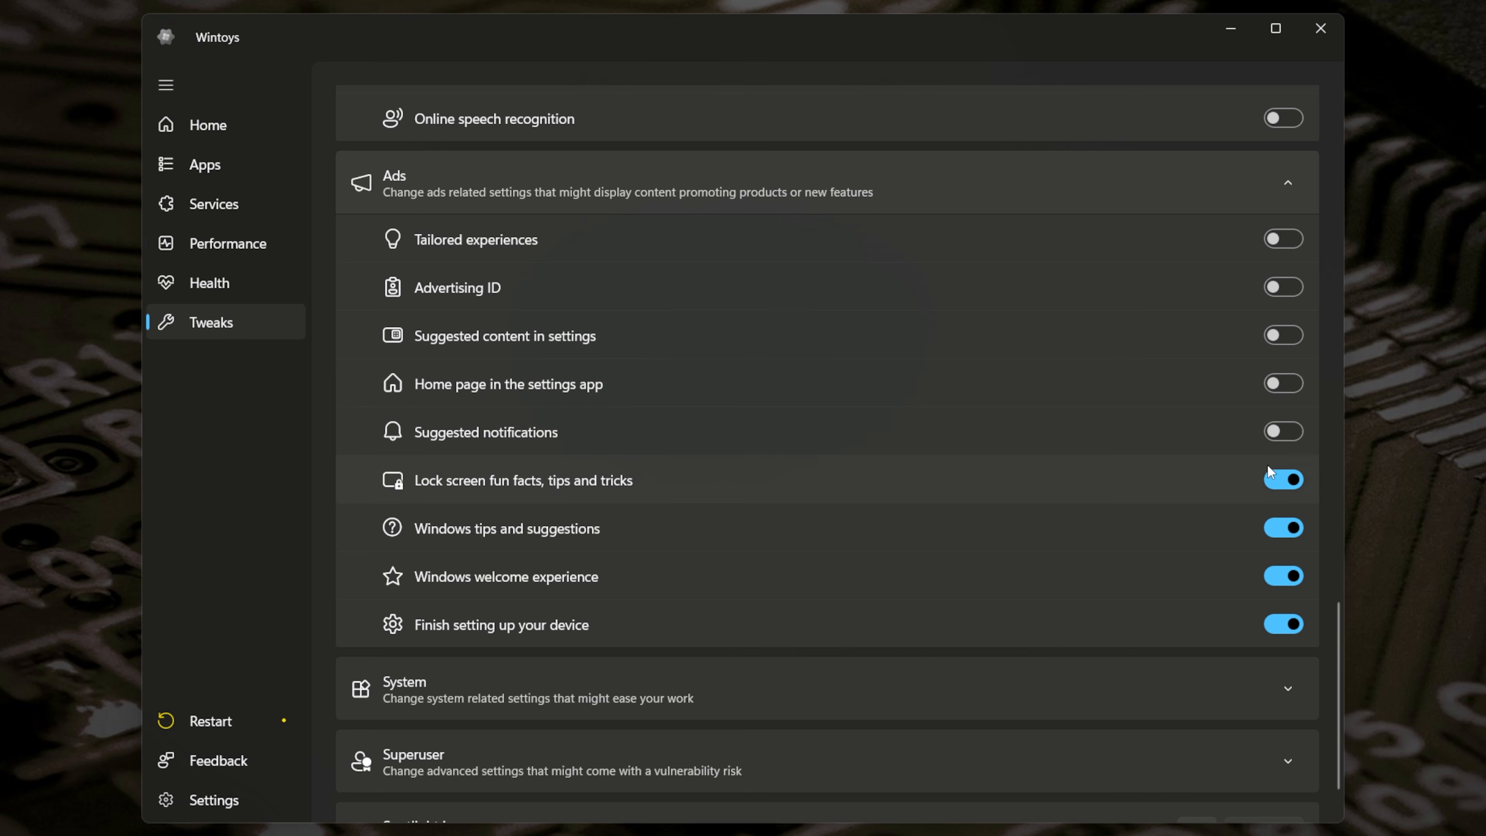
{"action": "left_click", "coordinate": [1276, 484]}
{"action": "left_click", "coordinate": [1272, 578]}
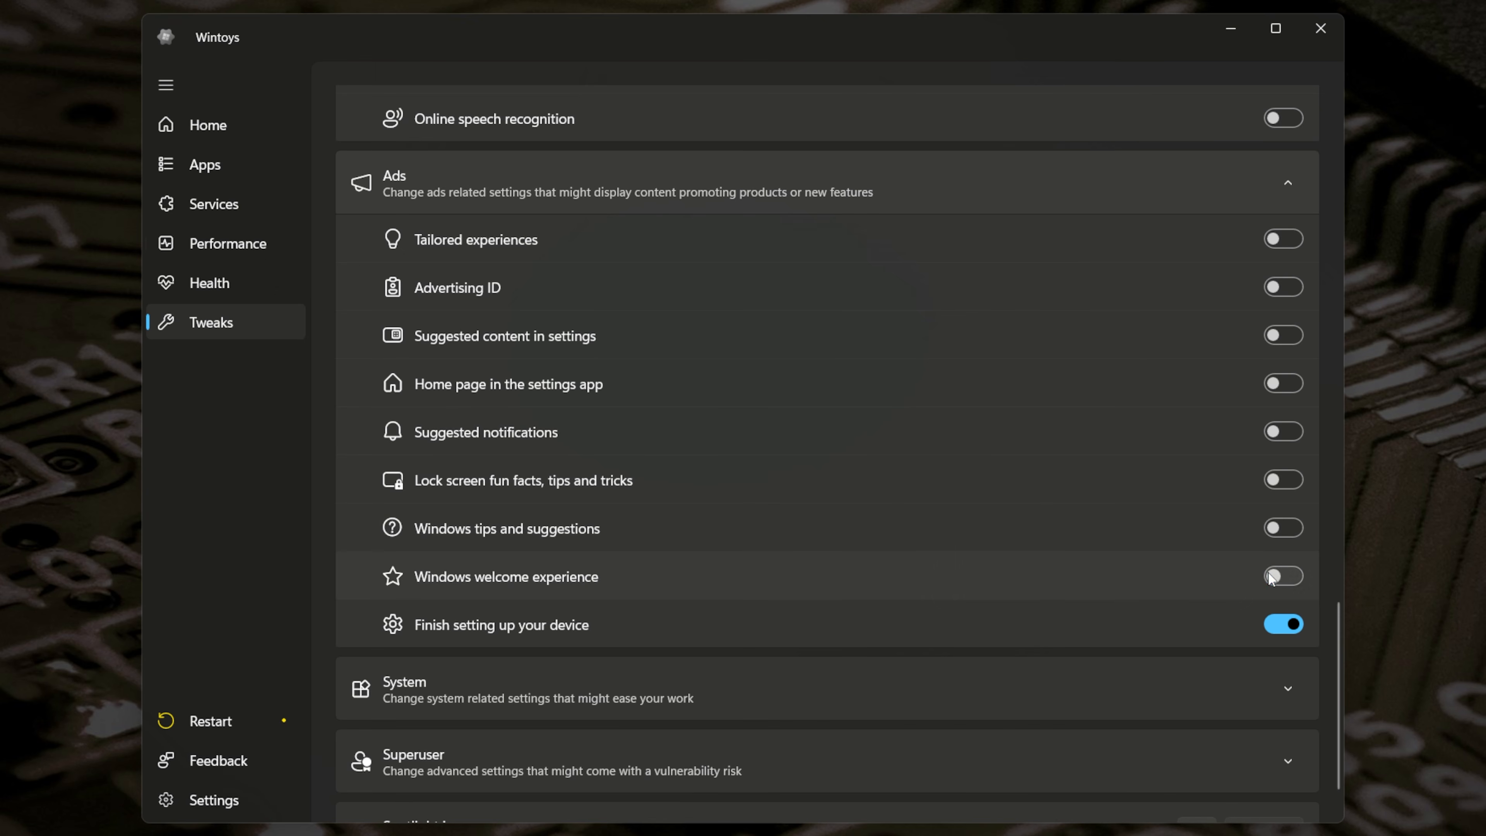
{"action": "left_click", "coordinate": [1269, 625]}
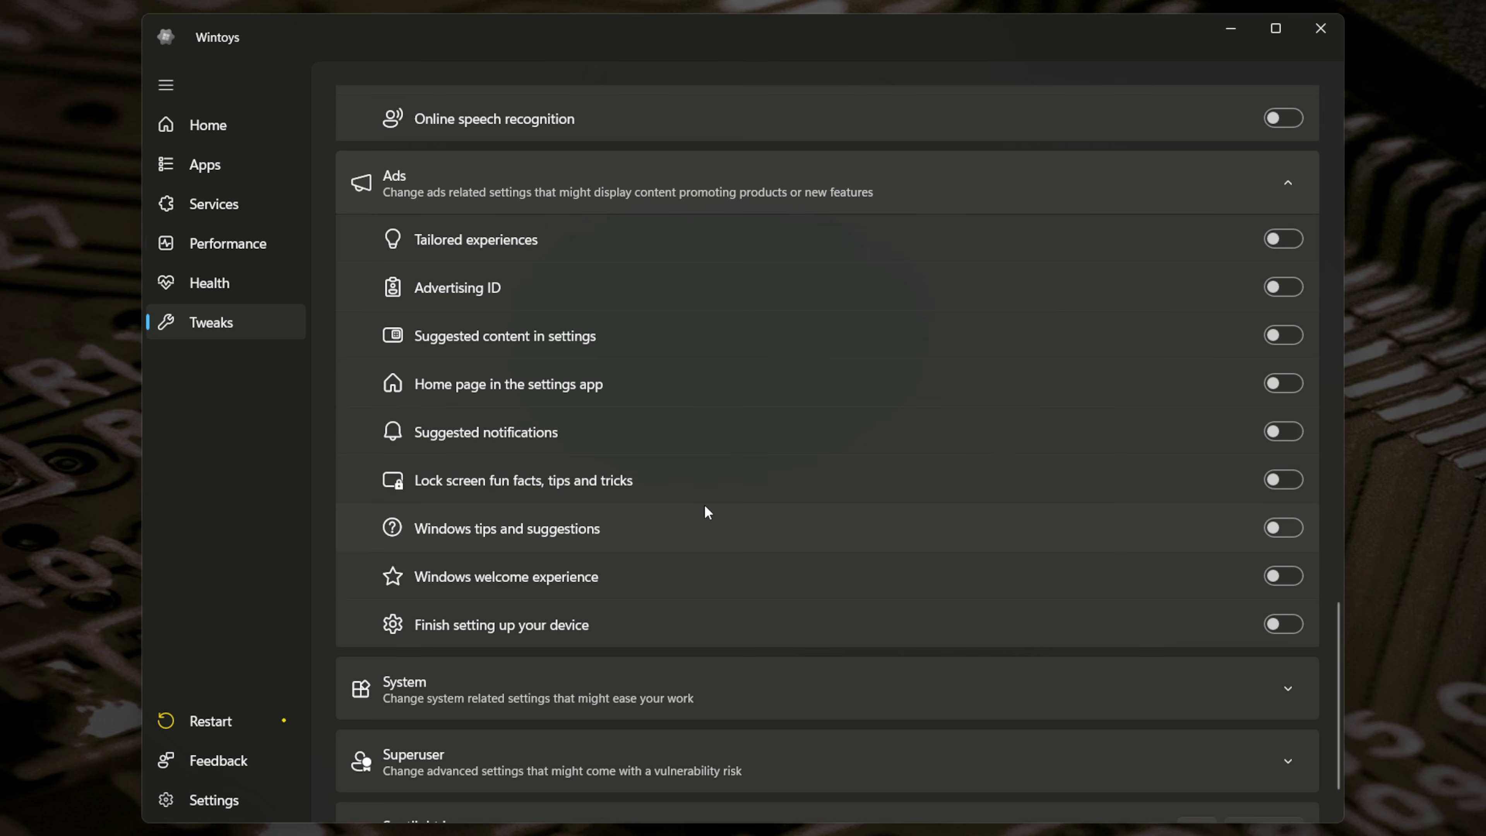
Step: Collapse the Ads tweaks, expand the System tweaks, and switch Clock with seconds on and back off
{"action": "left_click", "coordinate": [1288, 182]}
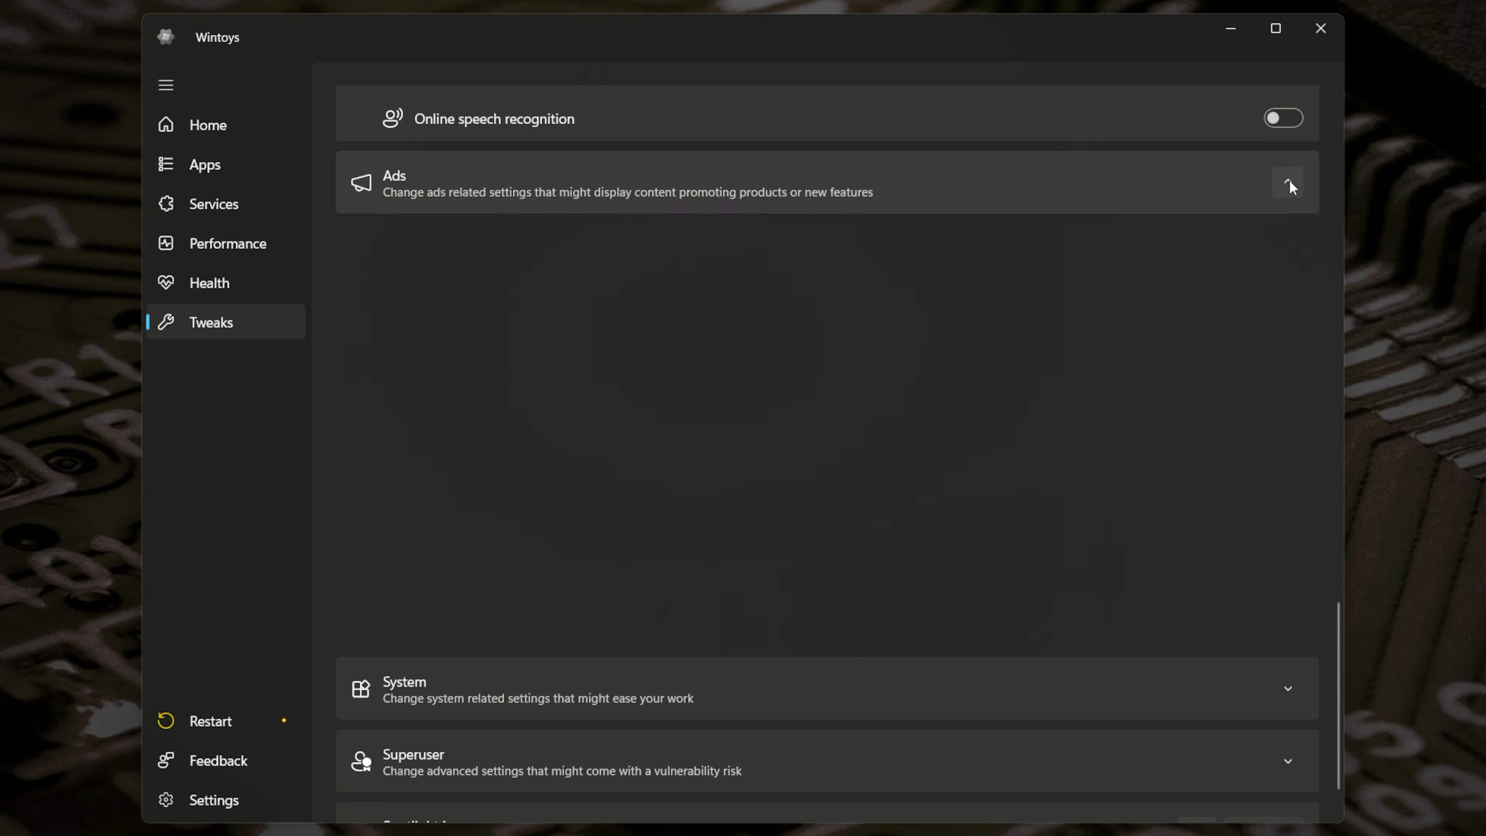
{"action": "left_click", "coordinate": [1268, 624]}
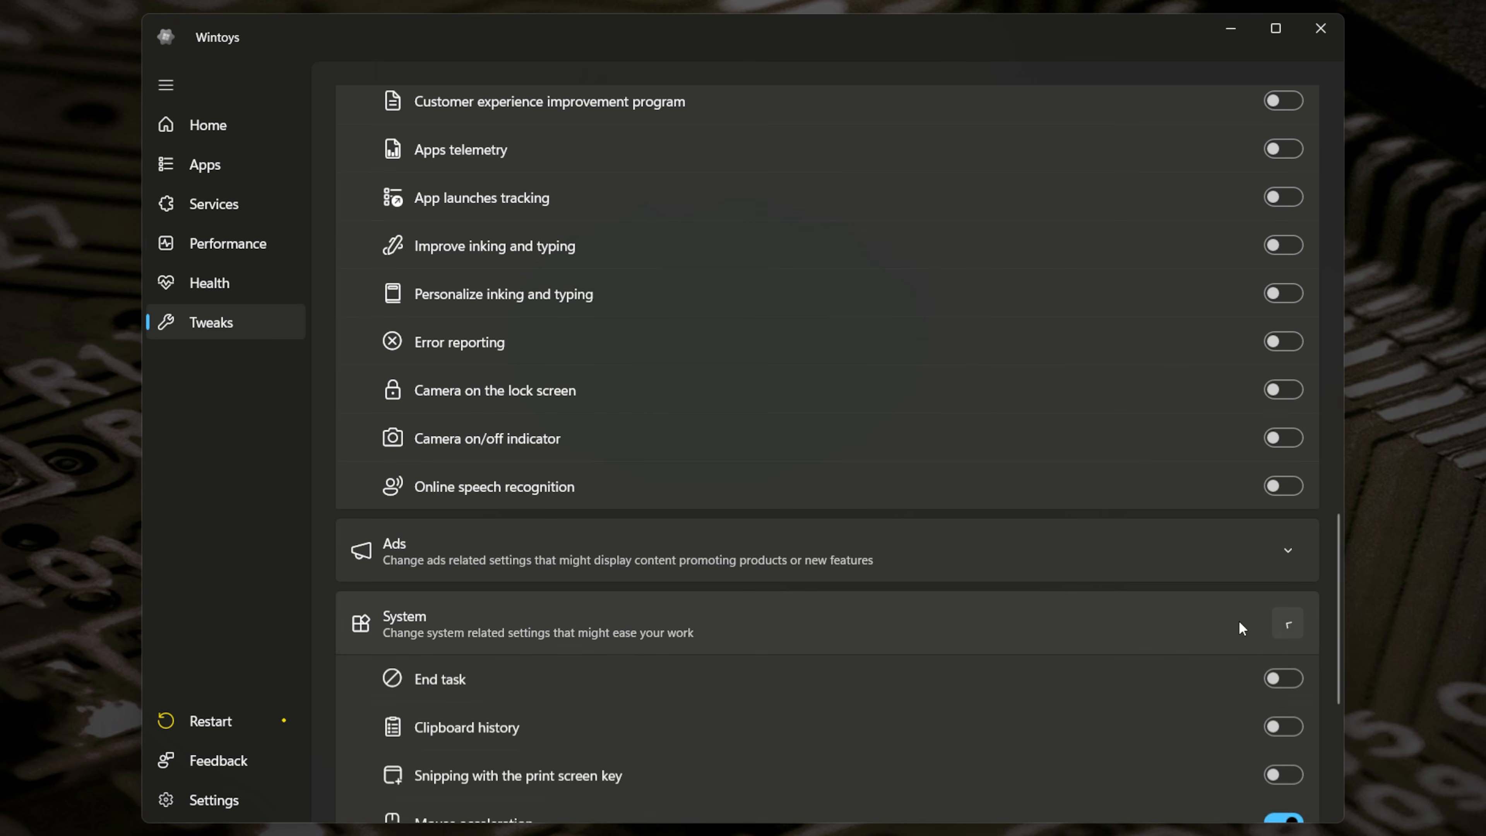
{"action": "scroll", "coordinate": [1033, 517], "scroll_direction": "down", "scroll_amount": 5}
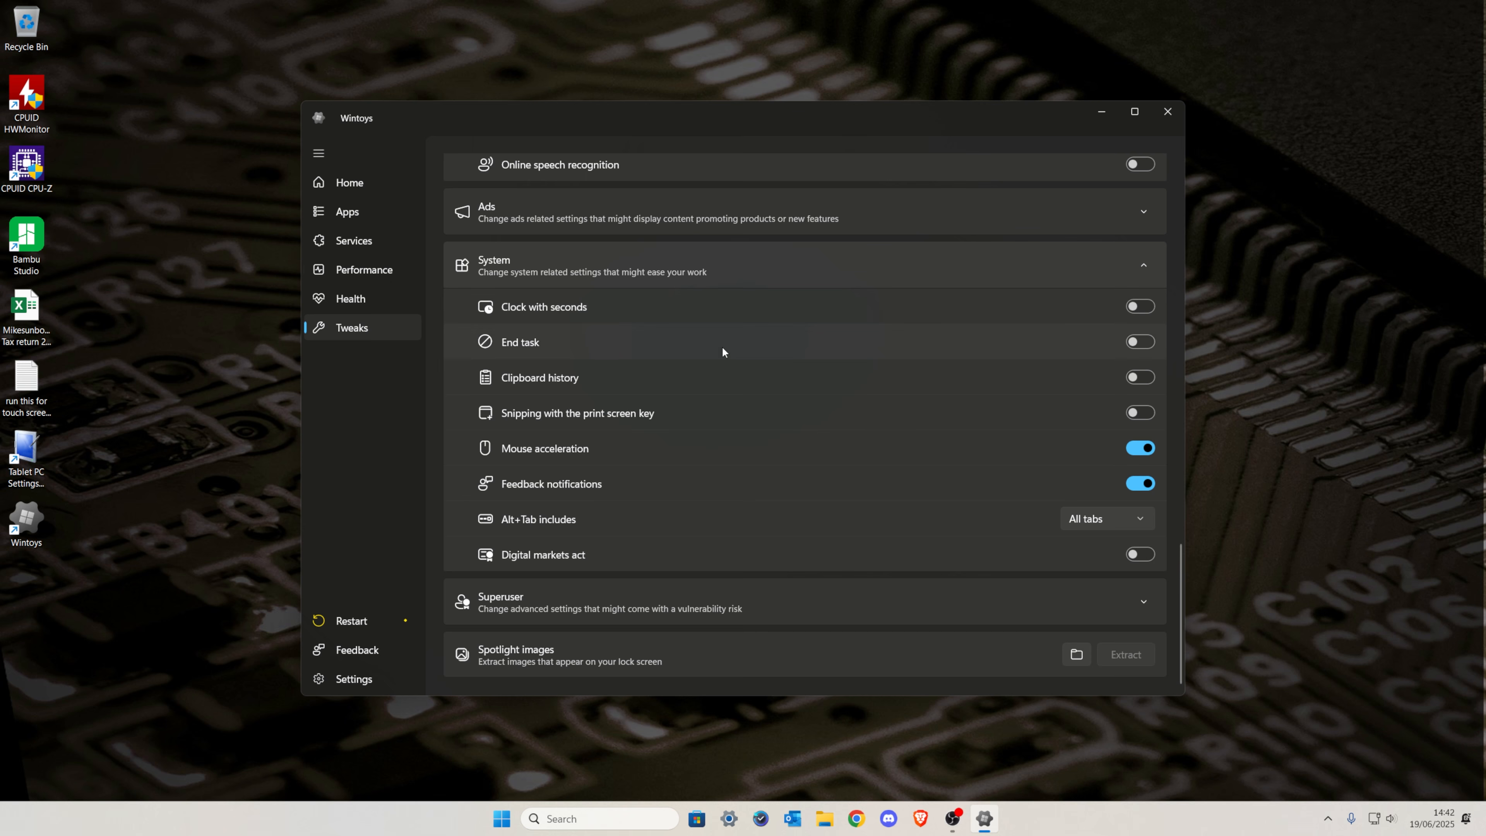
{"action": "left_click", "coordinate": [1145, 313]}
{"action": "left_click", "coordinate": [1141, 307]}
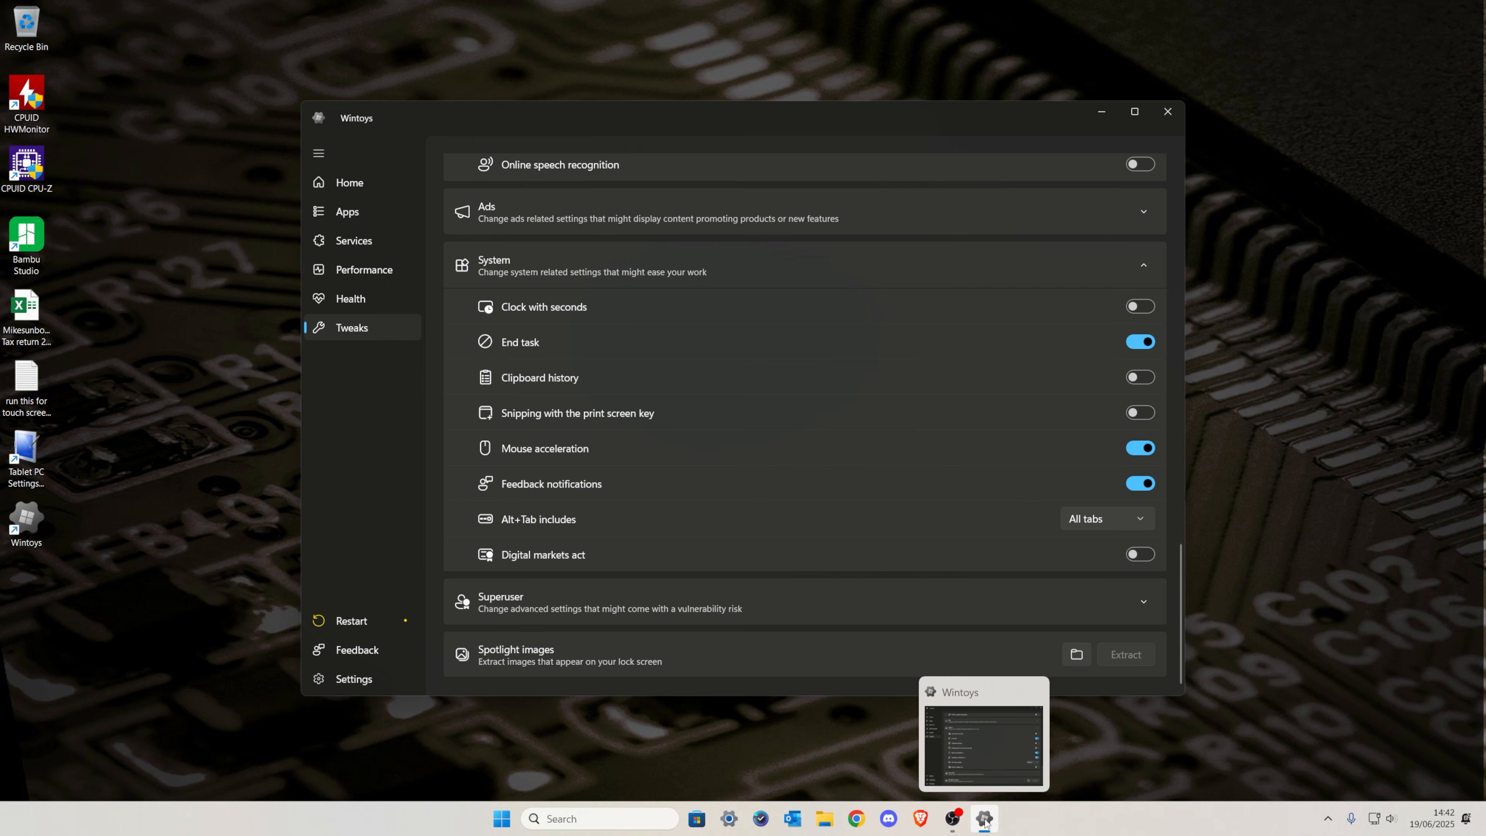
Step: Check the End task entry for Wintoys on the taskbar and review the Alt+Tab includes choices, keeping All tabs
{"action": "right_click", "coordinate": [984, 819]}
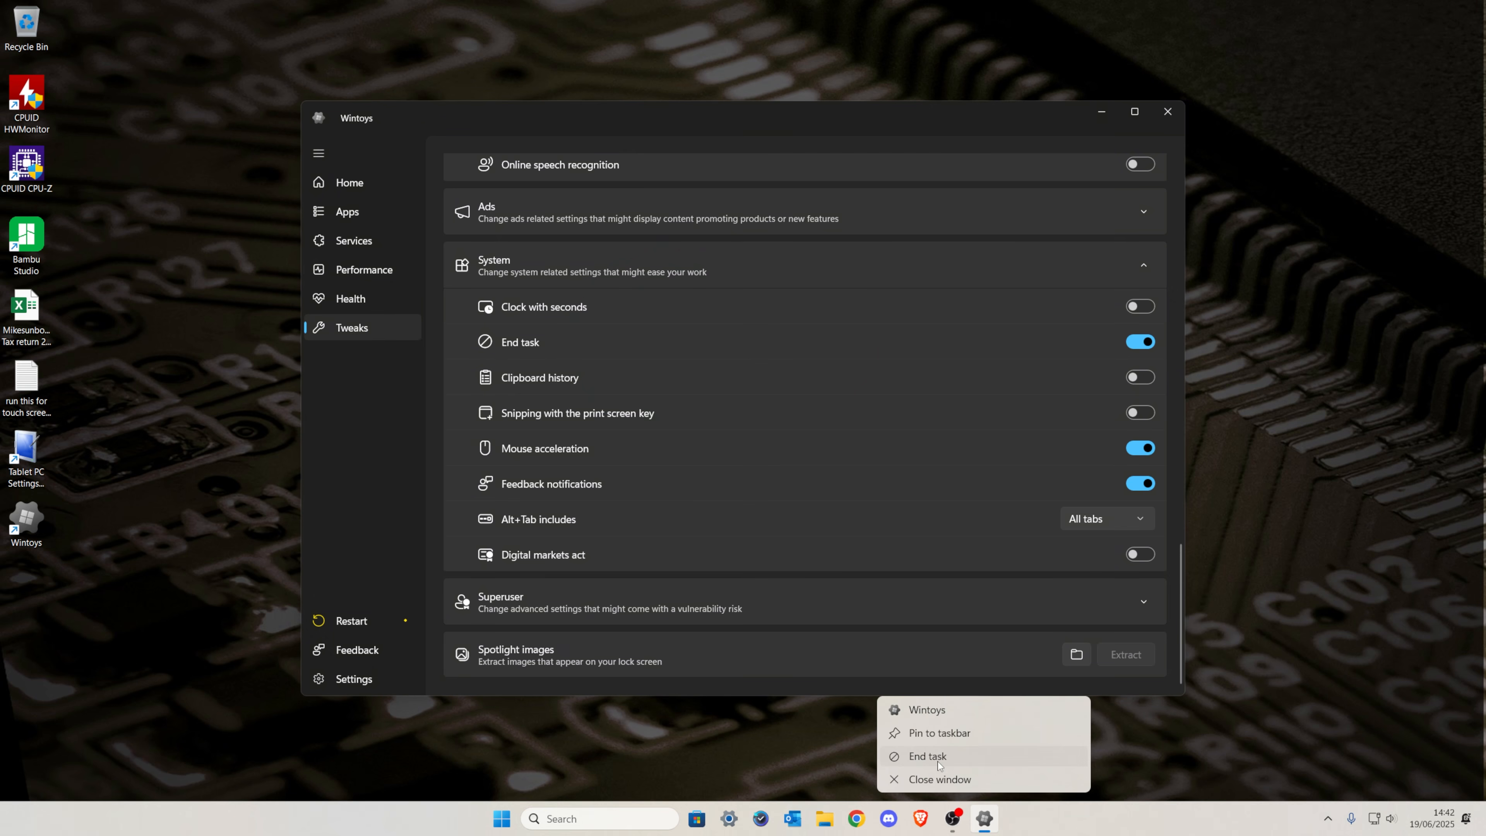
{"action": "left_click", "coordinate": [1215, 756]}
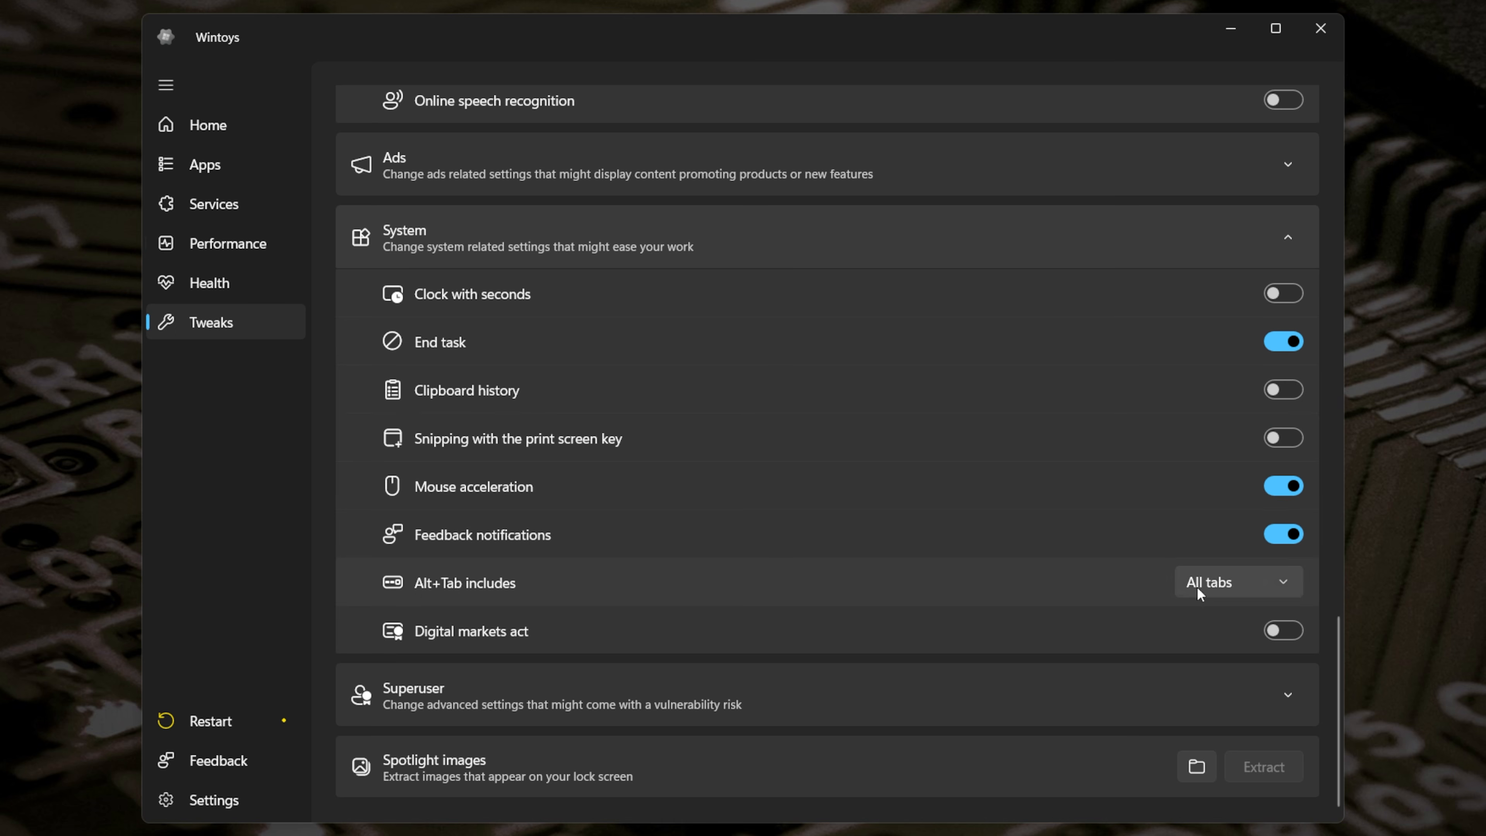
{"action": "left_click", "coordinate": [1211, 589]}
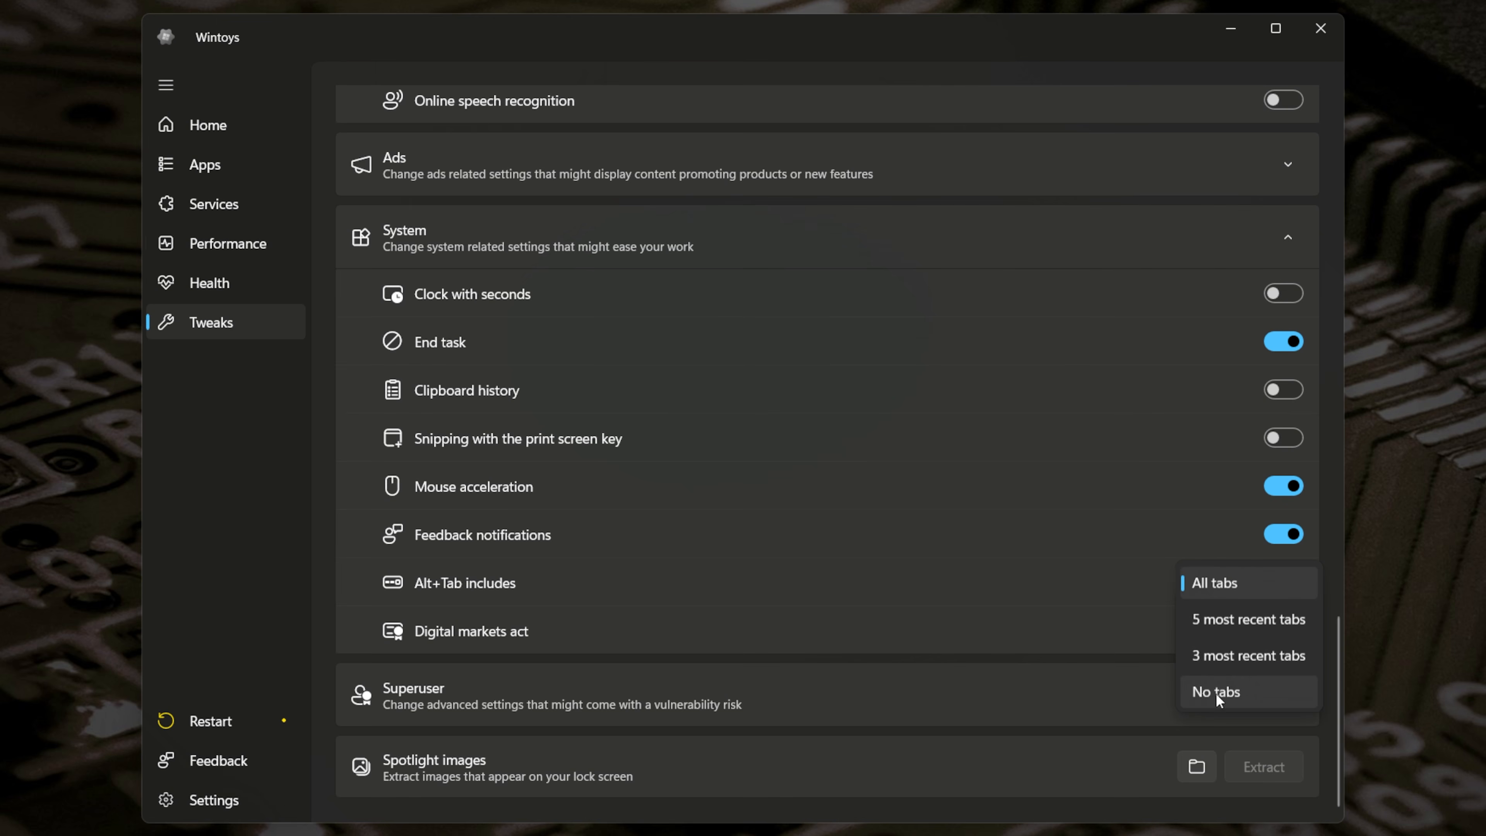
{"action": "left_click", "coordinate": [1206, 584]}
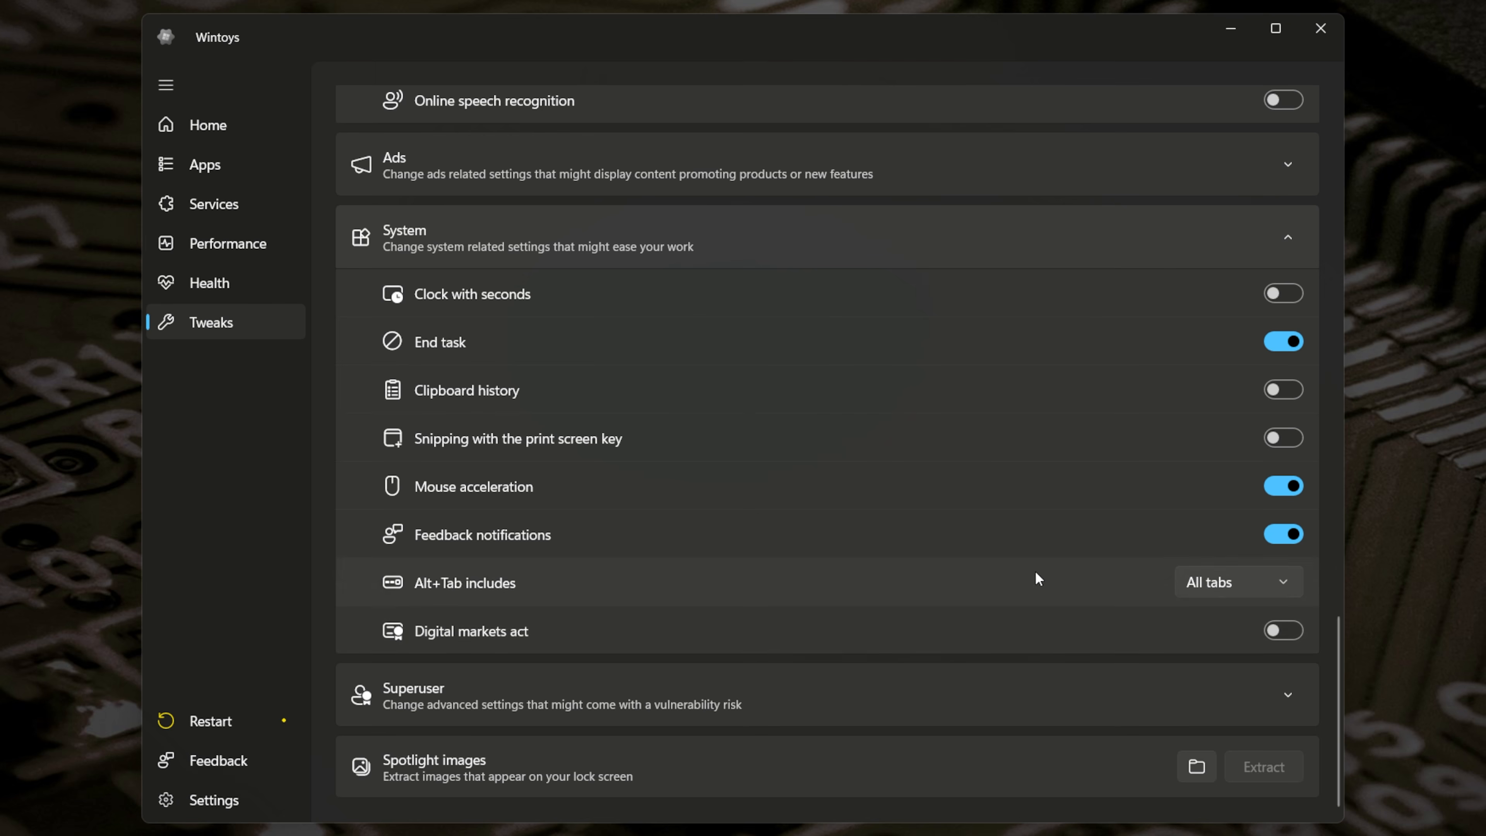
Step: Expand the Superuser tweaks, review its advanced options and the rest of the tweak list, and return to the Home overview
{"action": "left_click", "coordinate": [819, 694]}
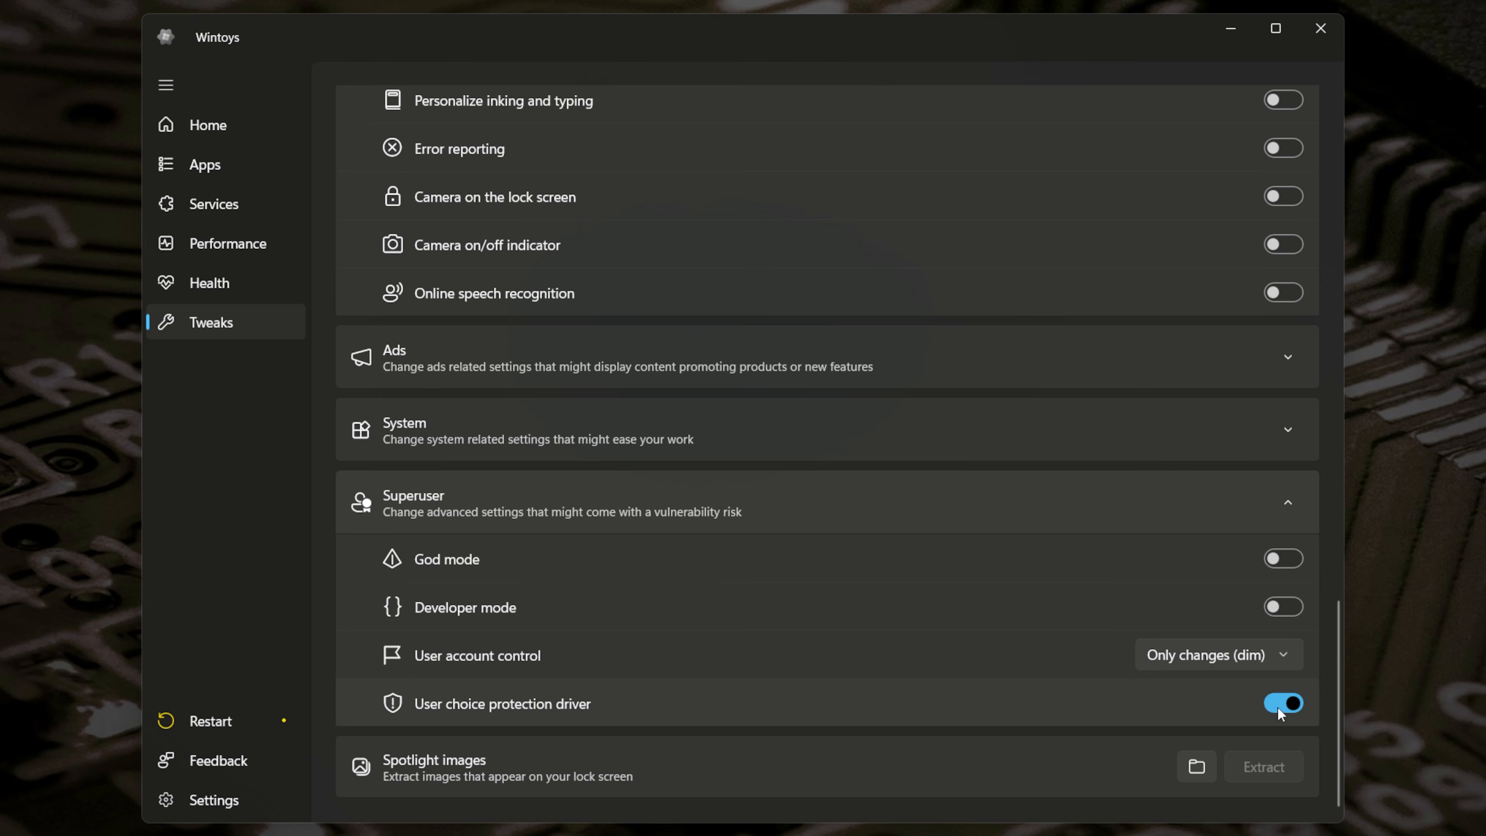
{"action": "mouse_move", "coordinate": [1278, 706]}
{"action": "scroll", "coordinate": [707, 782], "scroll_direction": "down", "scroll_amount": 15}
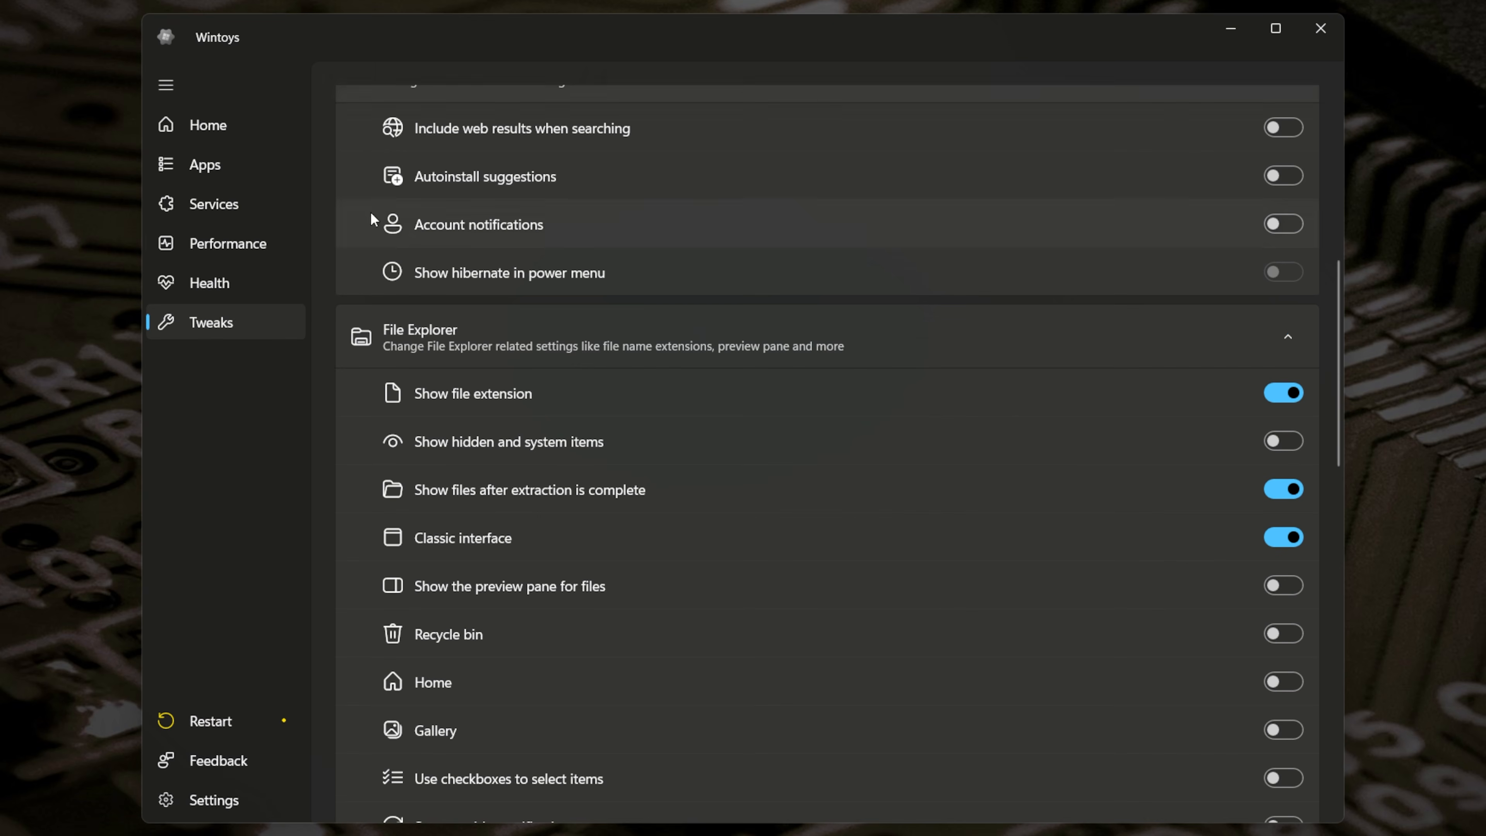
{"action": "left_click", "coordinate": [220, 125]}
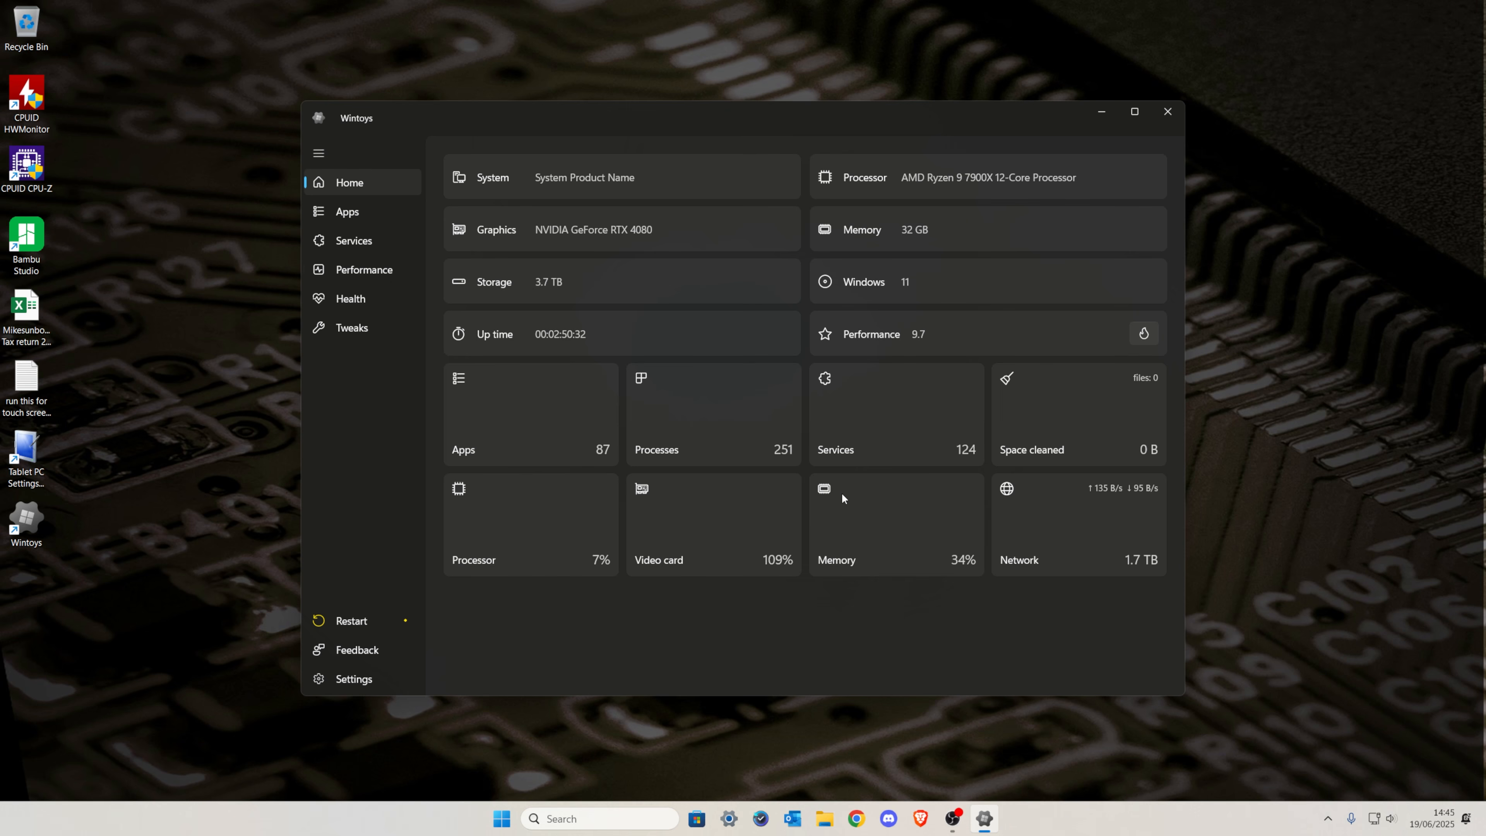
Step: Open the Start menu, check which power options it offers, and close it without choosing one
{"action": "left_click", "coordinate": [498, 820]}
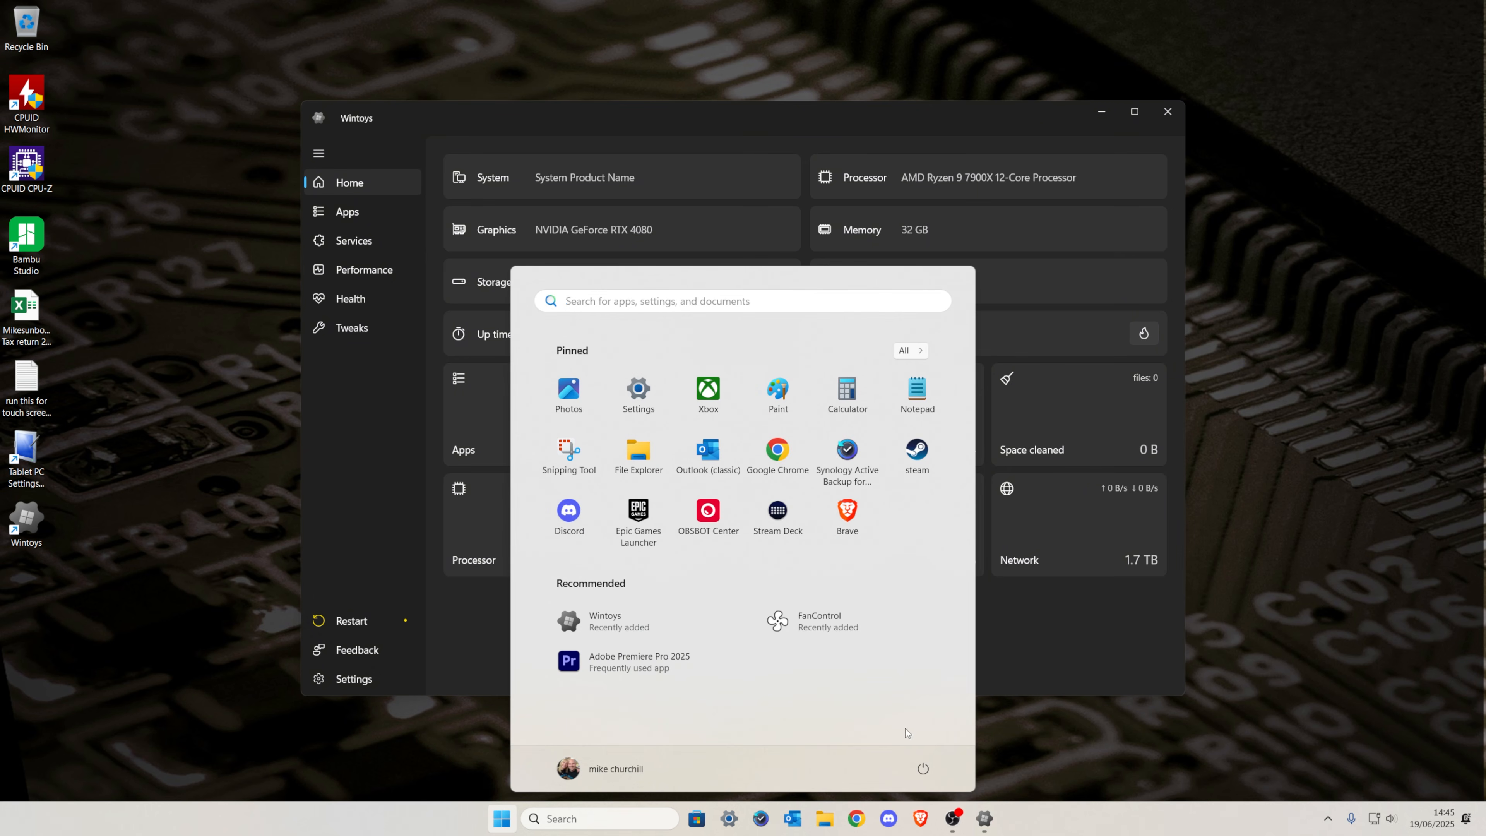
{"action": "left_click", "coordinate": [924, 769]}
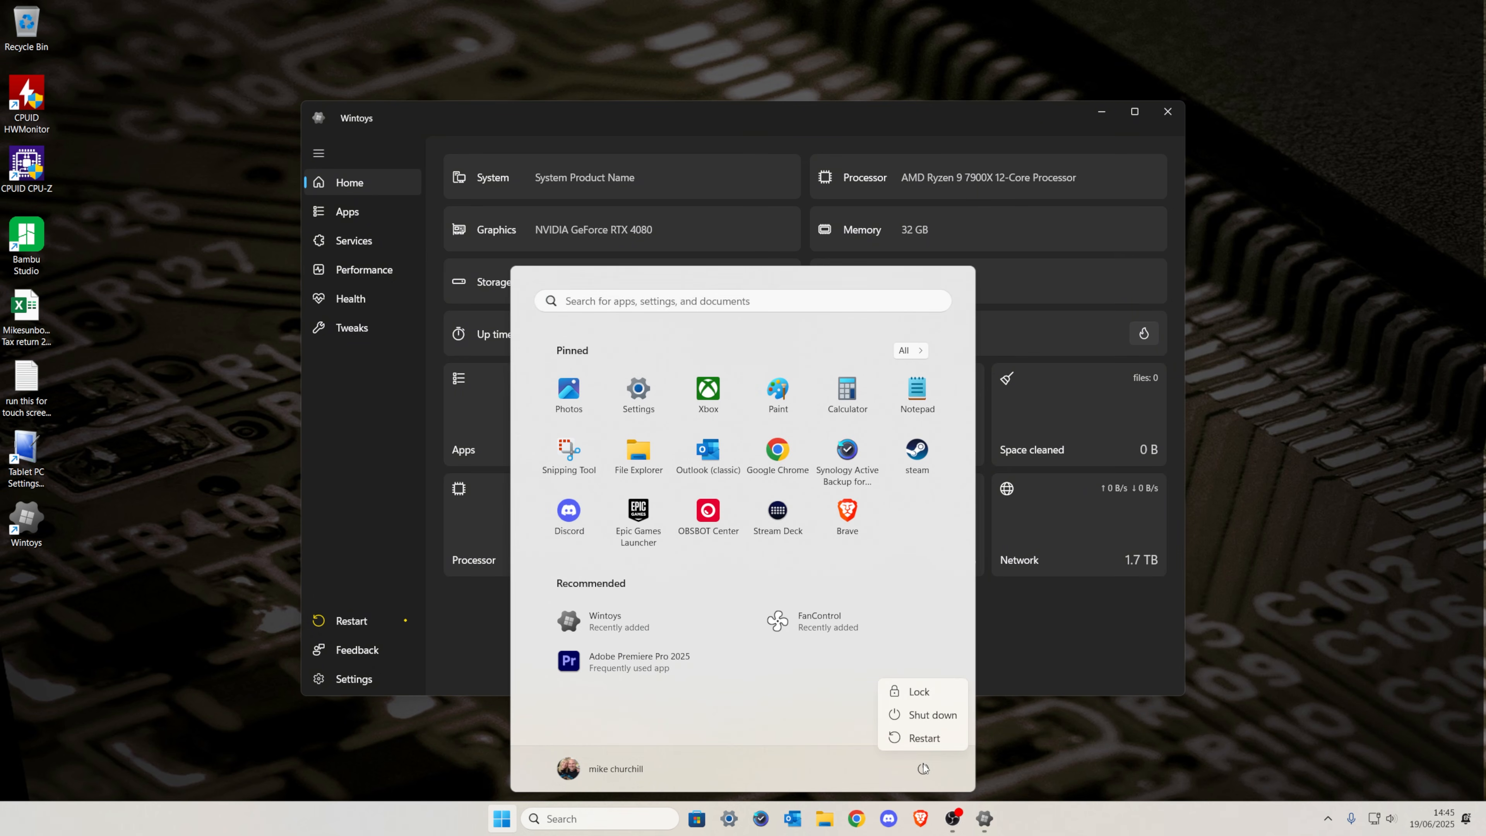
{"action": "left_click", "coordinate": [1165, 754]}
{"action": "left_click", "coordinate": [1155, 747]}
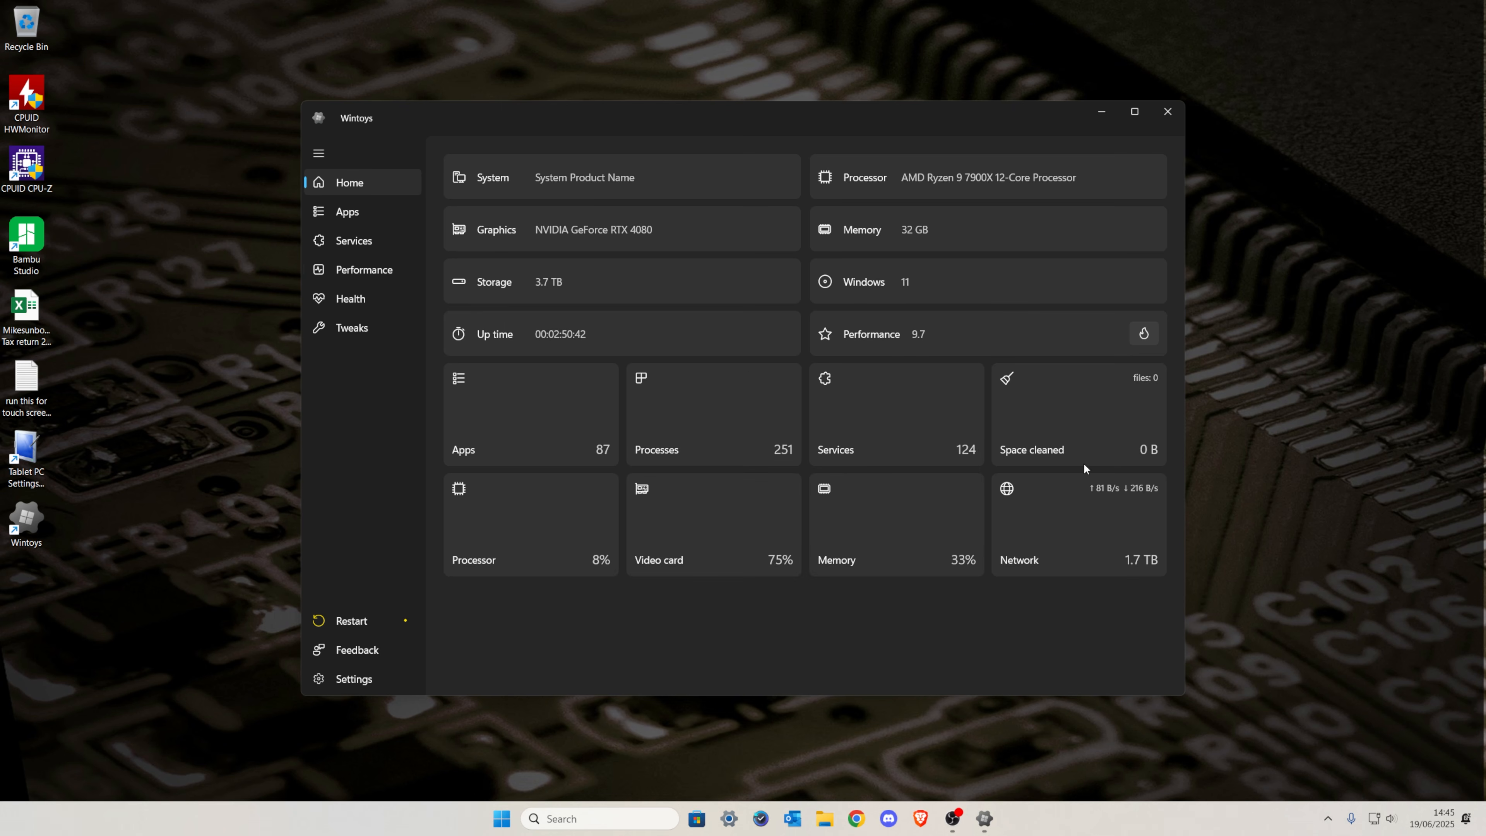
Step: Search Windows for "tv" to check which kinds of results are offered, and close the search
{"action": "left_click", "coordinate": [643, 818]}
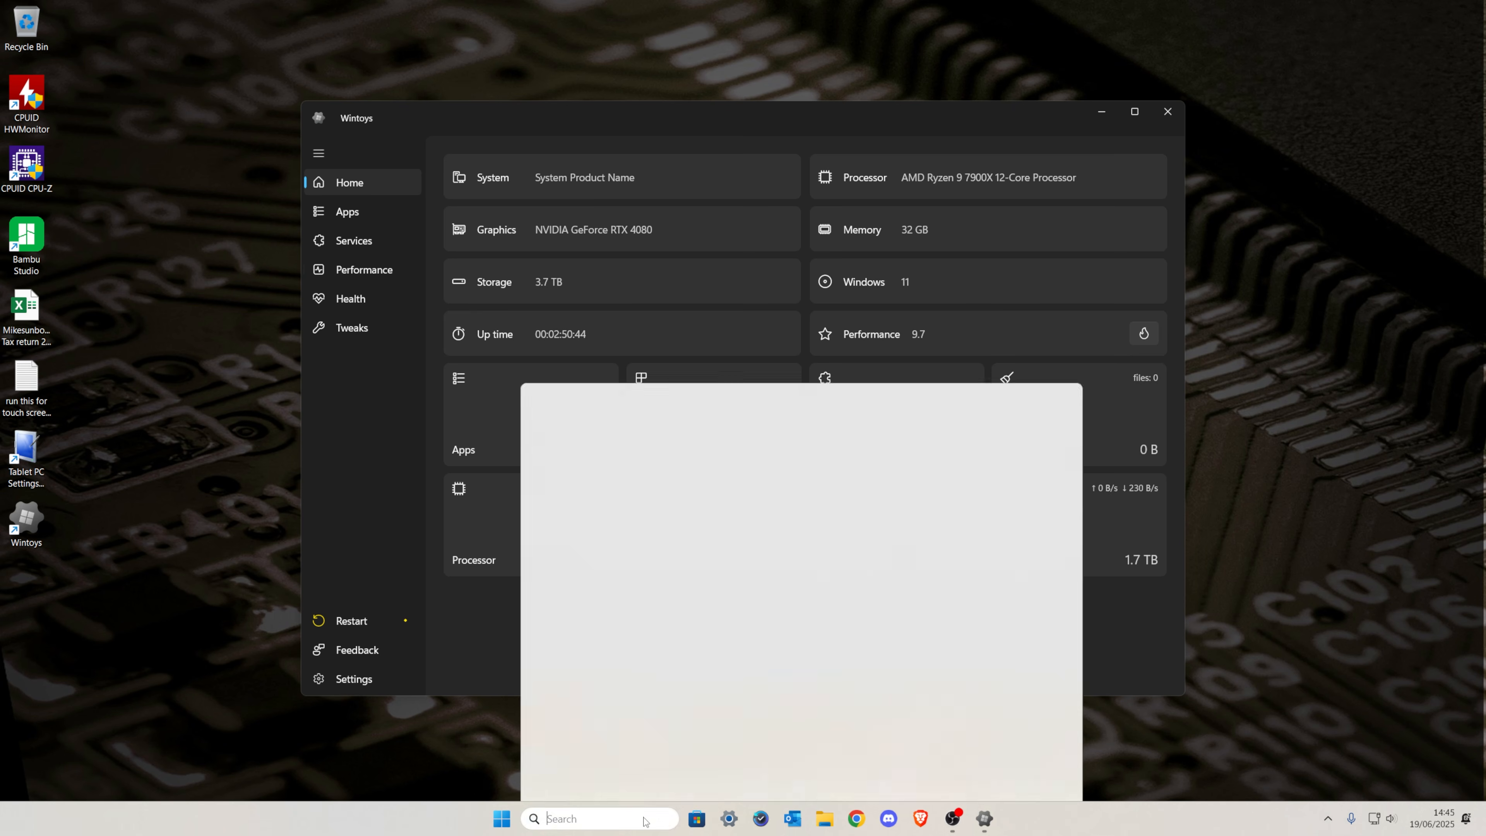
{"action": "type", "text": "tv"}
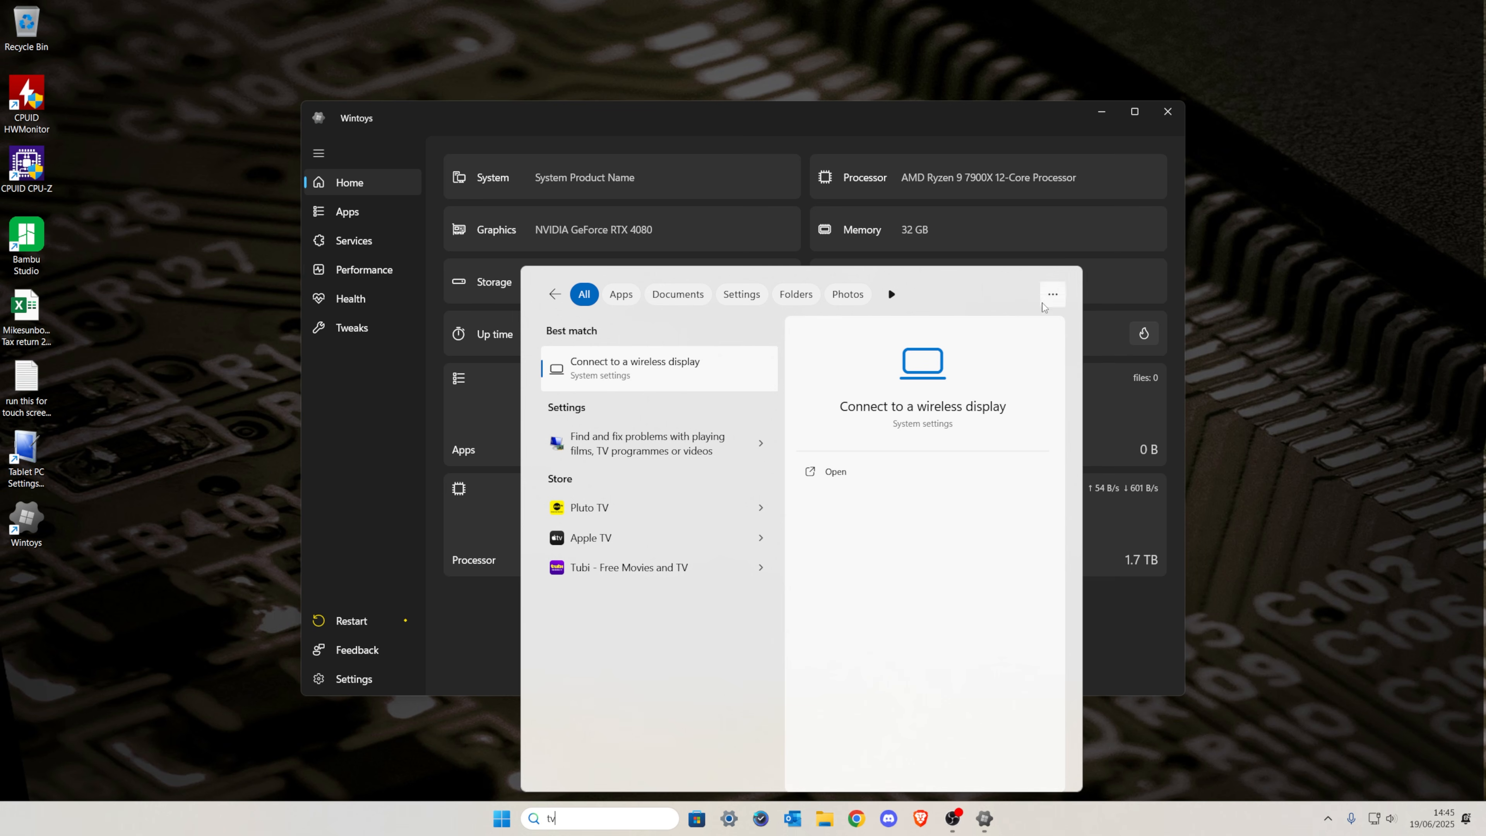
{"action": "left_click", "coordinate": [1278, 419]}
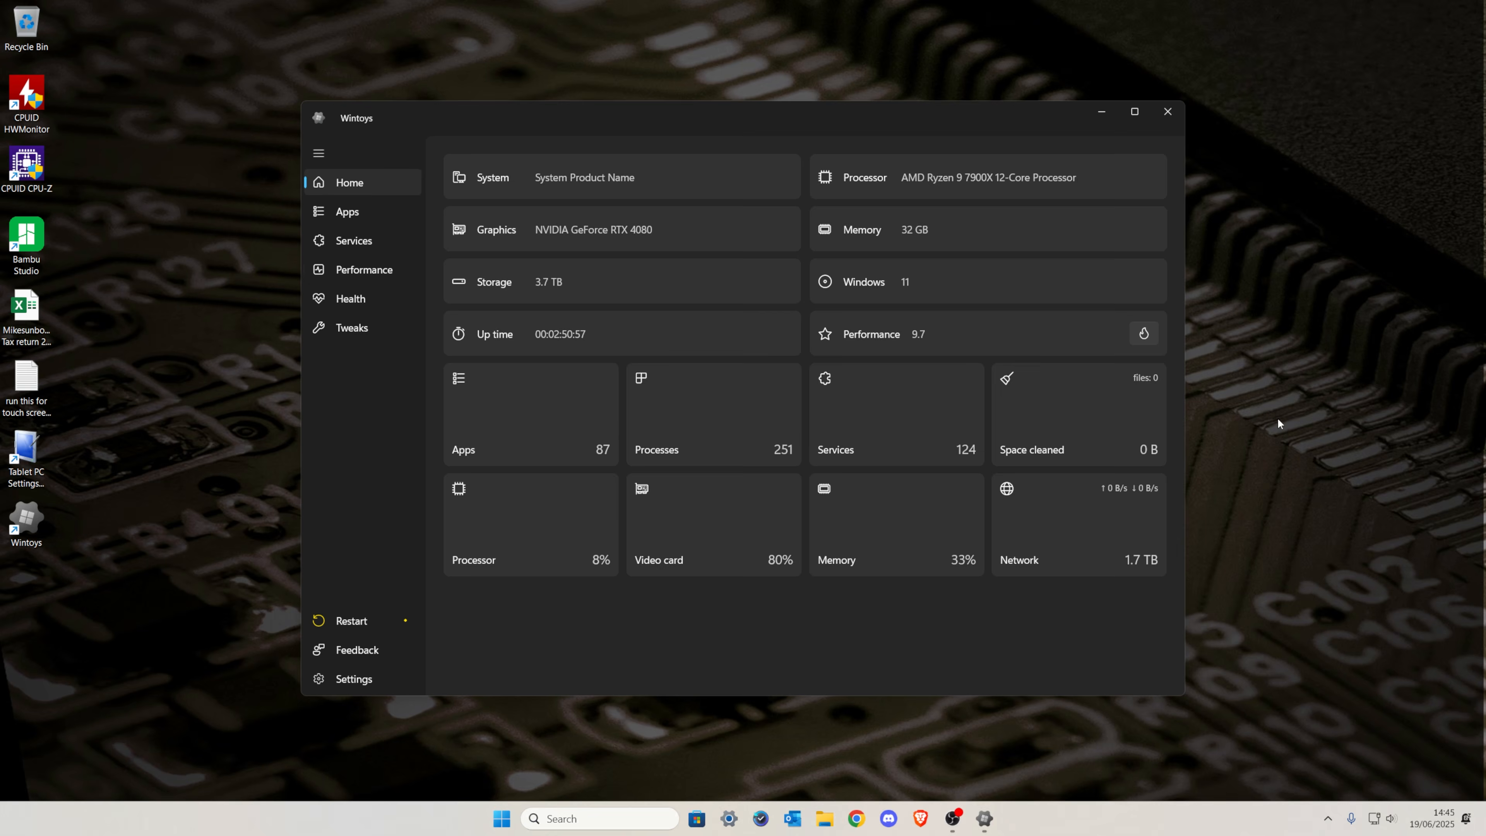